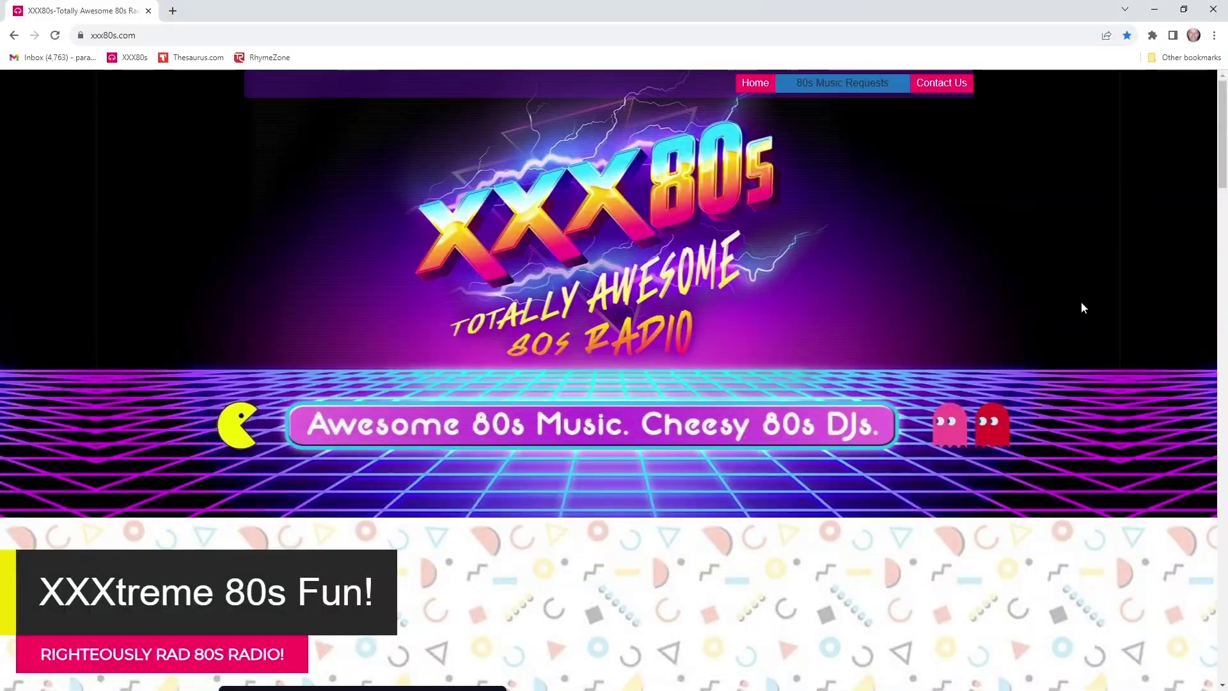
Scroll through the 80s Music Requests song table to show the request markers.
scroll(1082, 304, "down", 10)
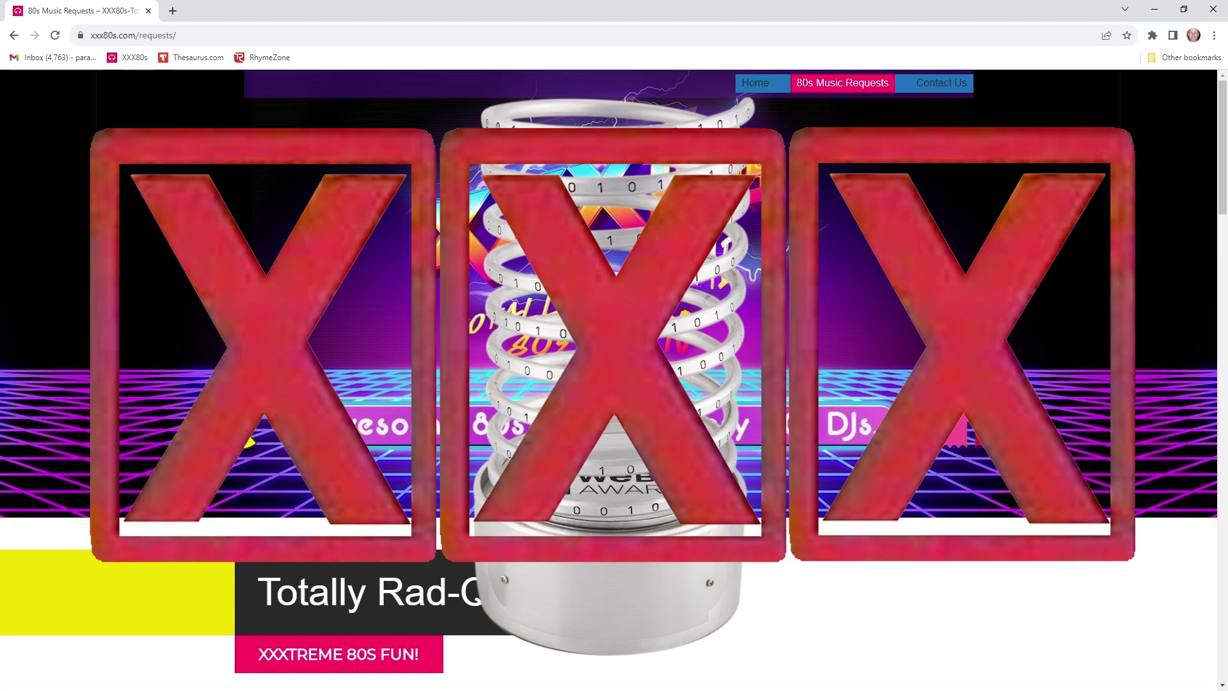
scroll(704, 428, "down", 5)
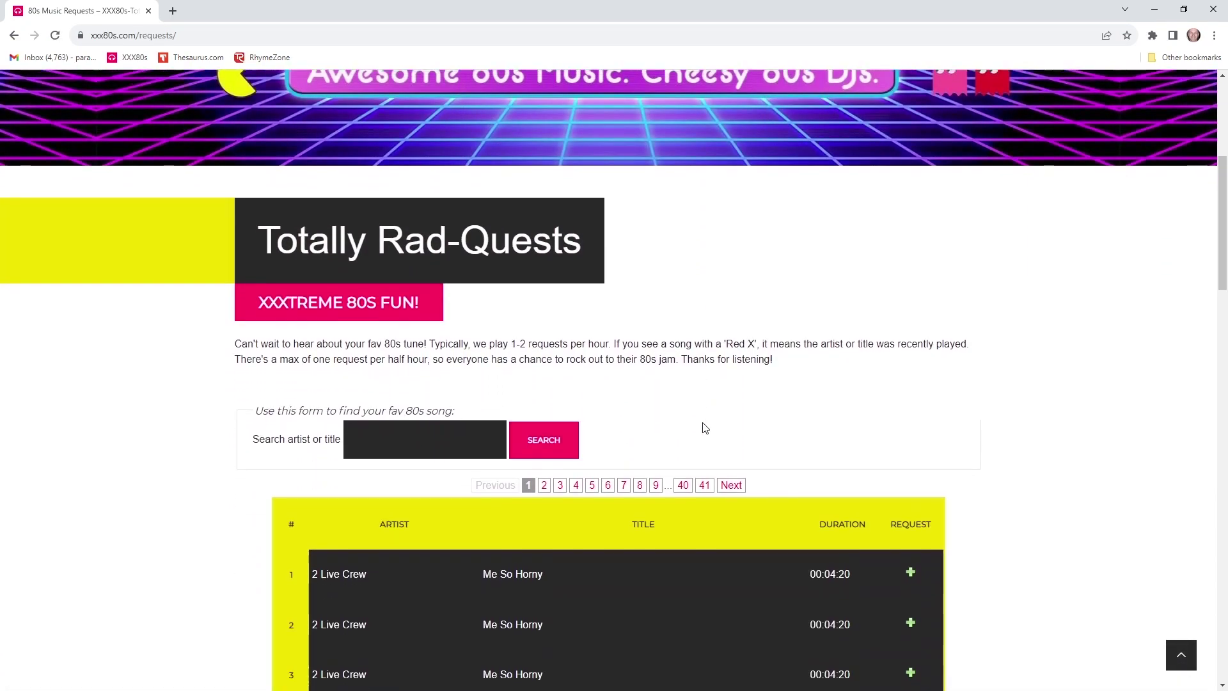
scroll(705, 428, "down", 2)
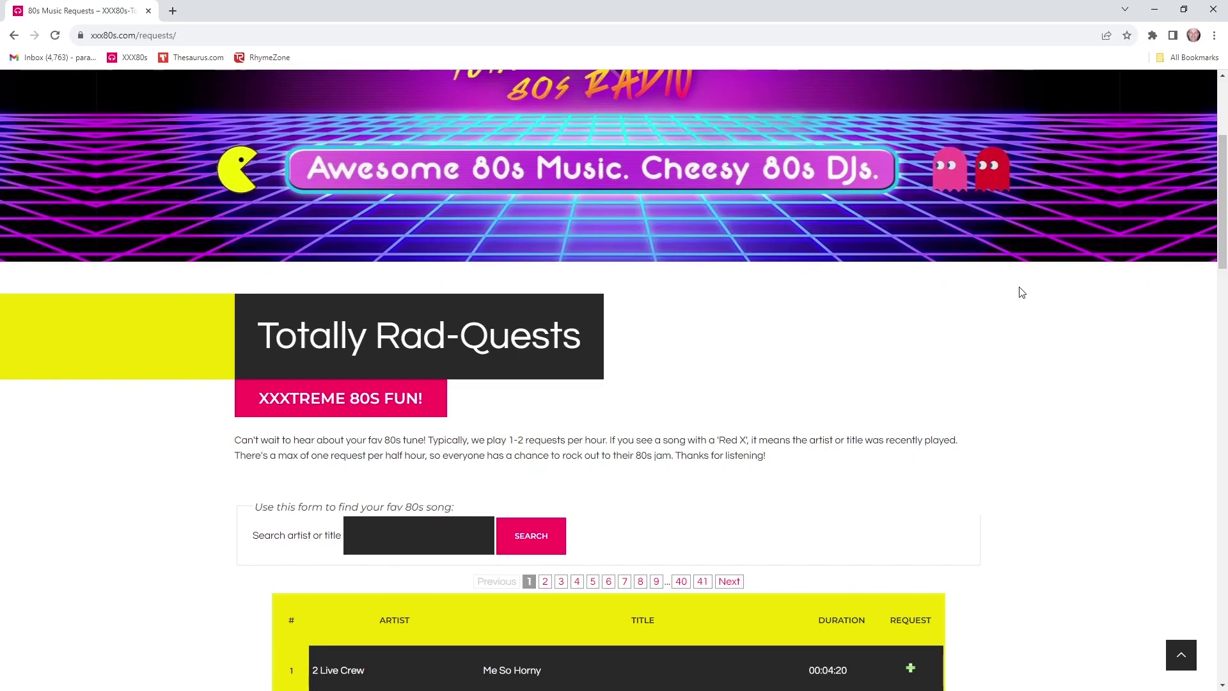
scroll(1022, 293, "down", 1)
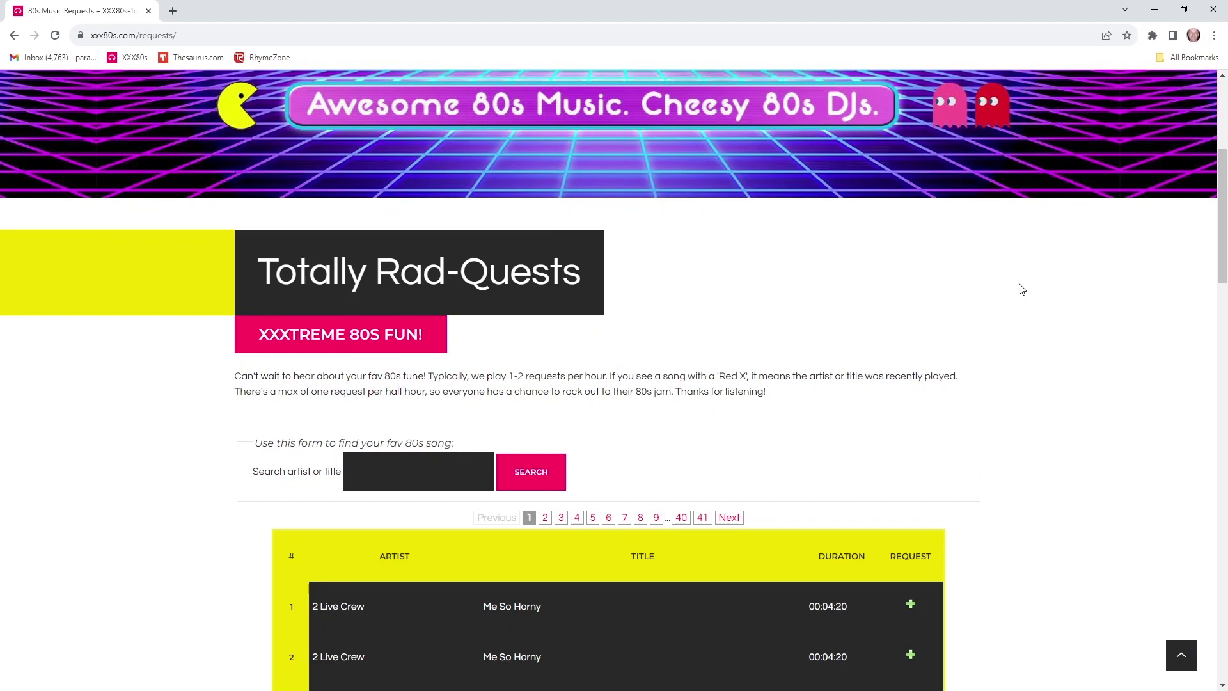
scroll(1019, 289, "down", 5)
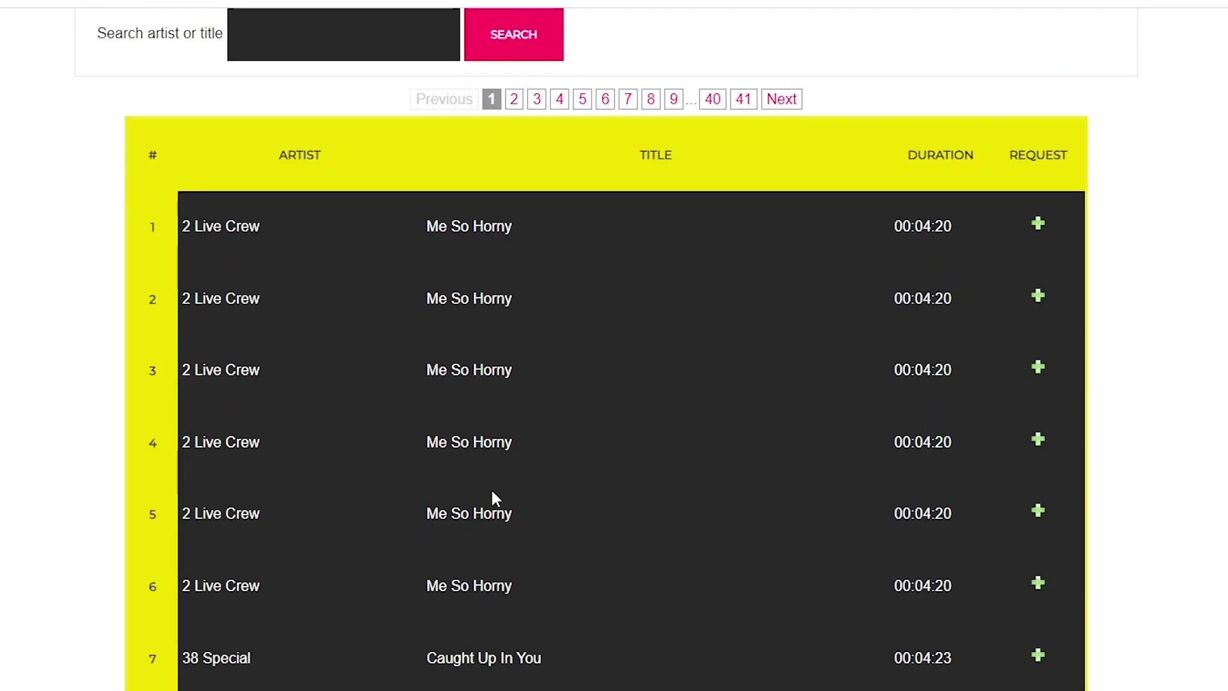
scroll(677, 493, "down", 8)
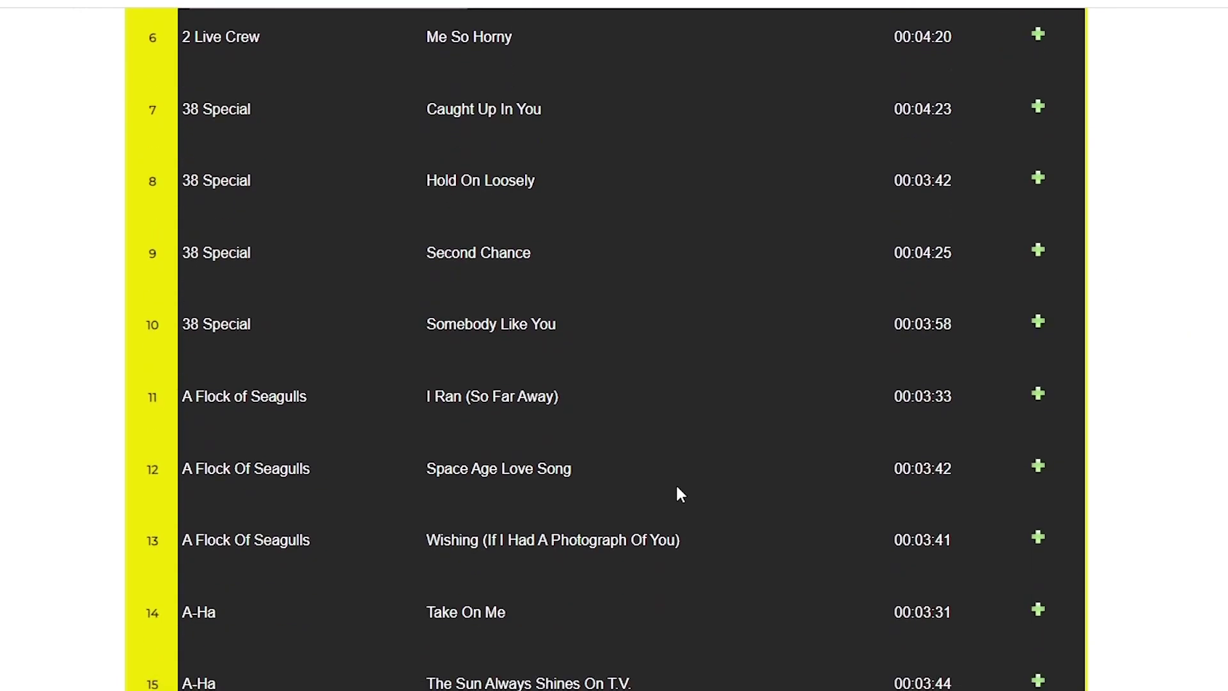
scroll(678, 491, "down", 7)
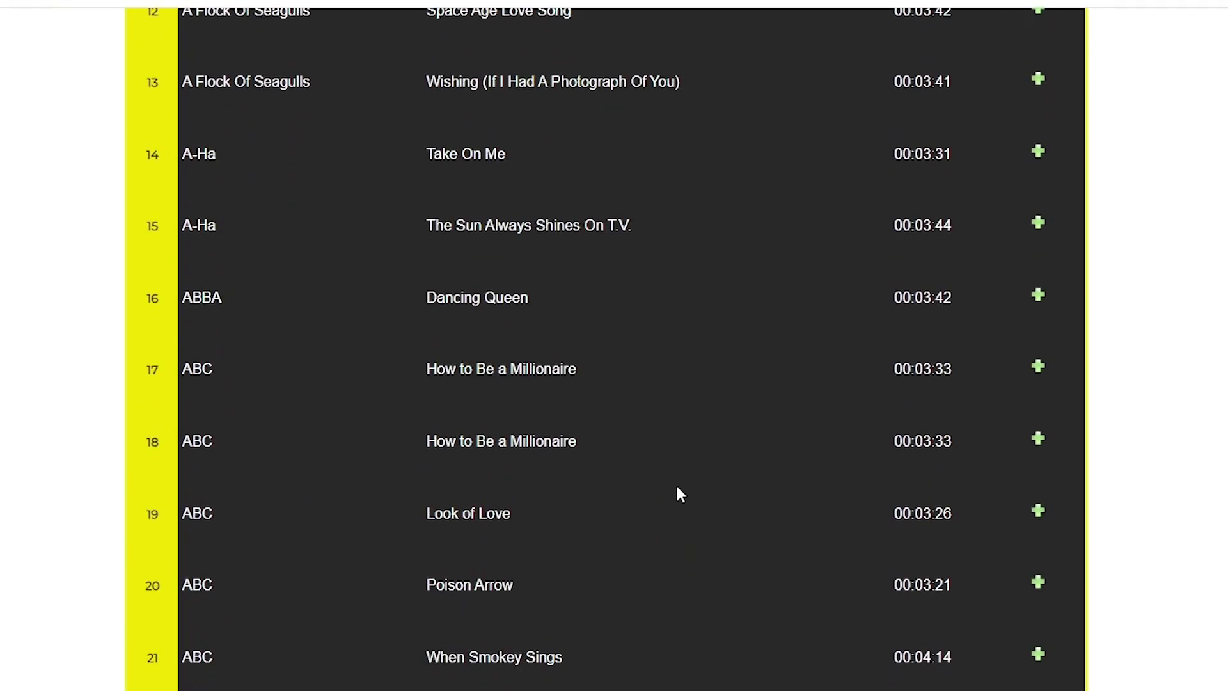
scroll(677, 492, "down", 8)
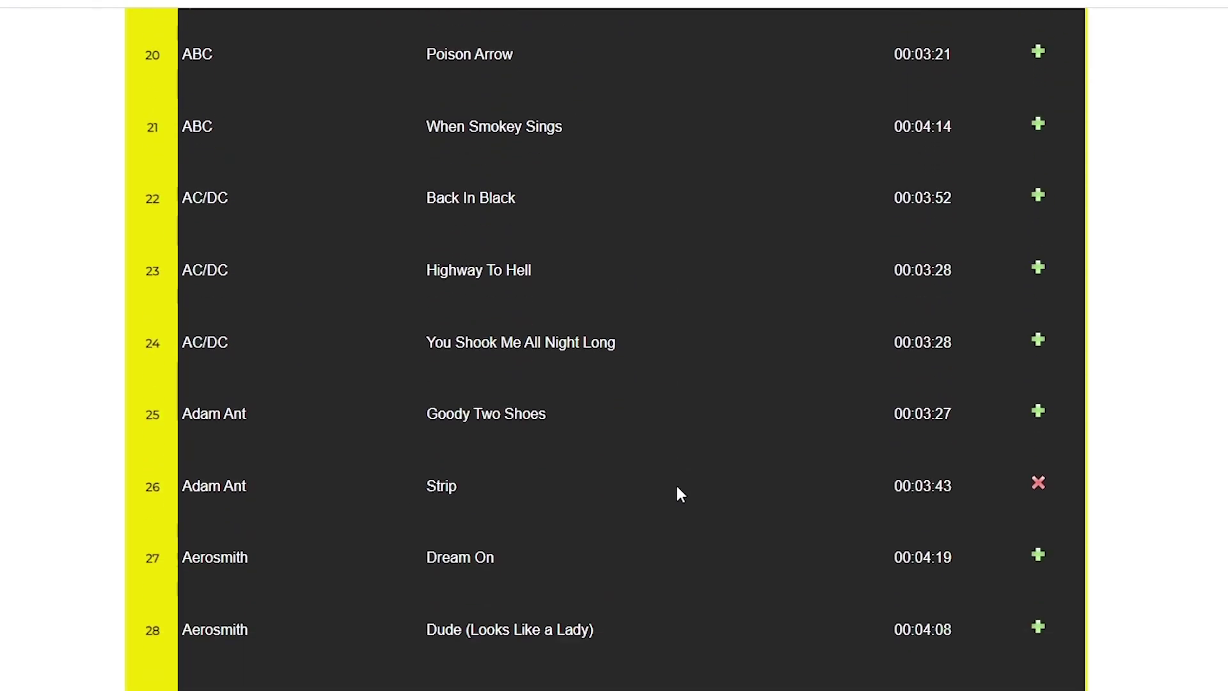
scroll(678, 494, "down", 2)
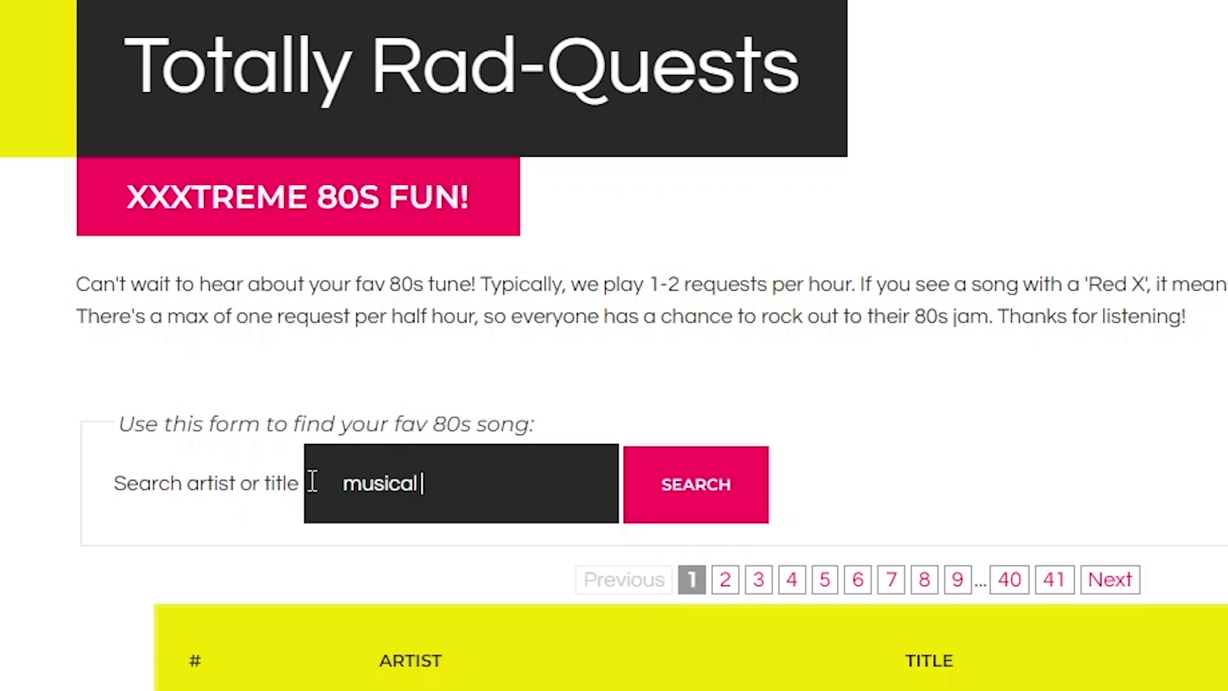
Search for Musical Youth and request Pass The Dutchie with the message 'My wedding song'.
left_click(719, 496)
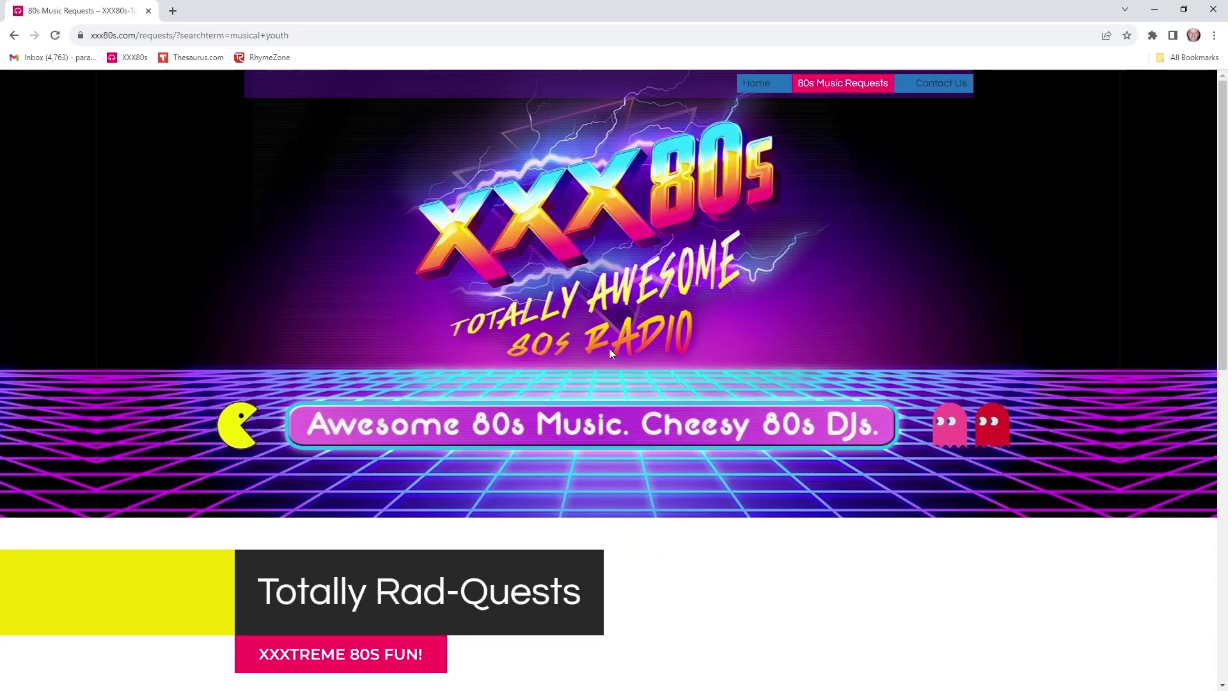
scroll(609, 352, "down", 8)
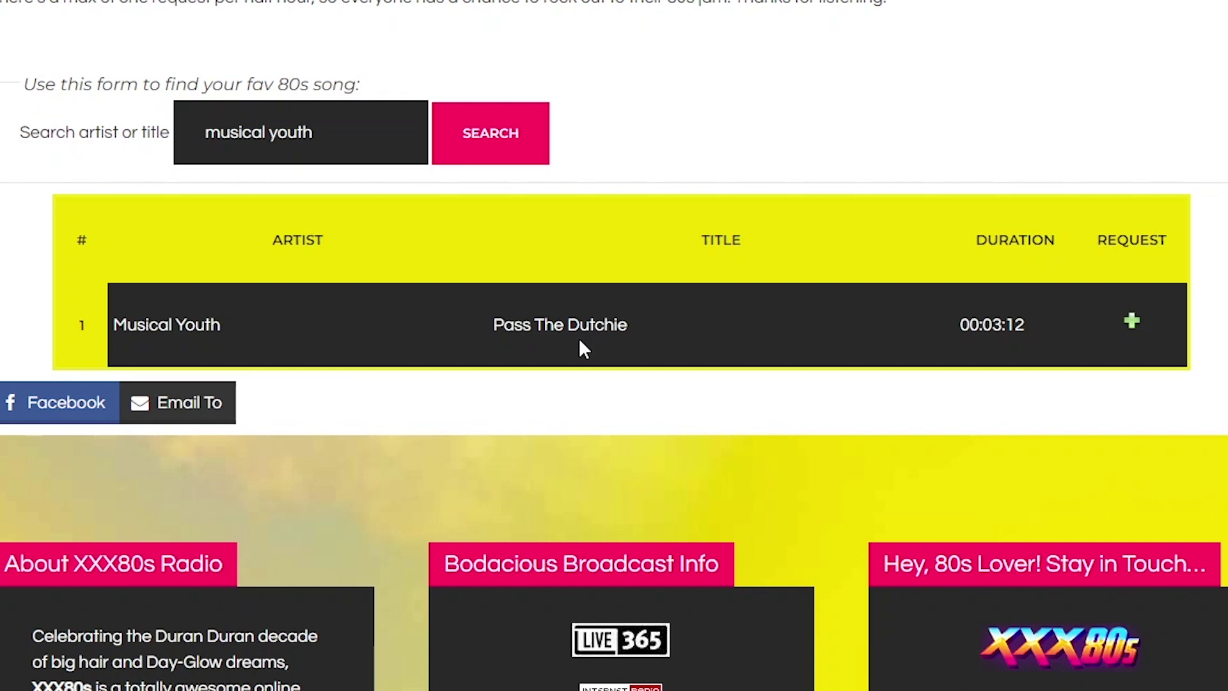
left_click(1131, 320)
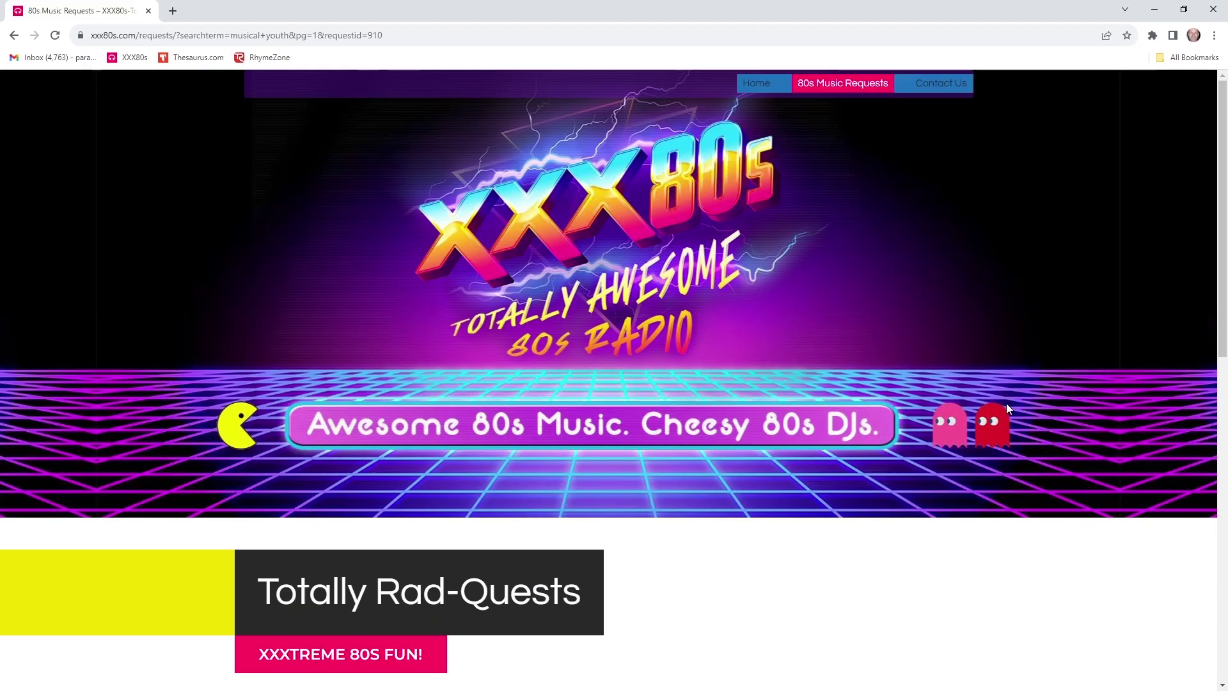
scroll(1006, 405, "down", 7)
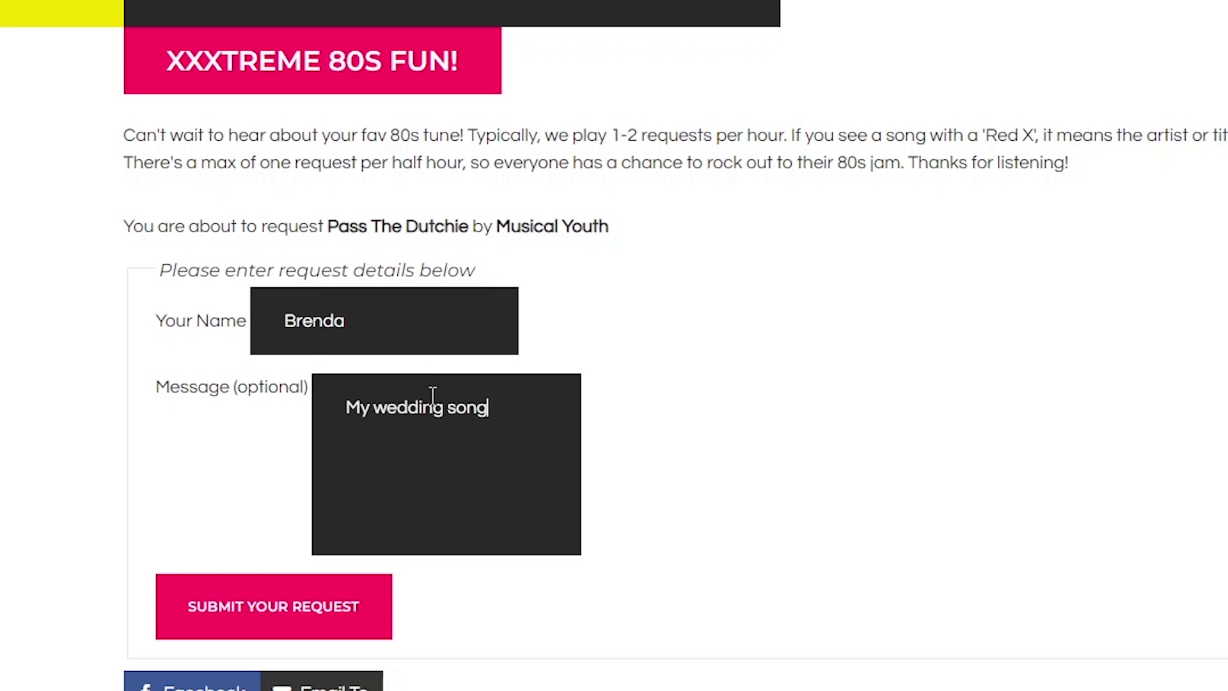
type(".")
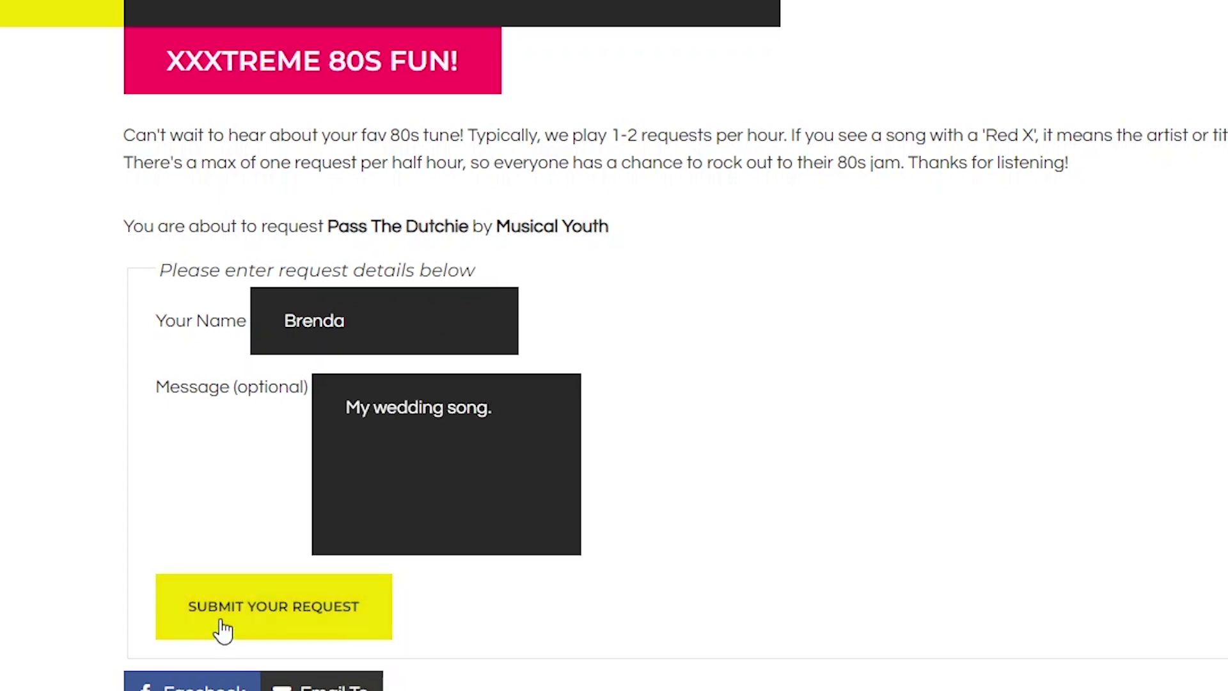
left_click(220, 619)
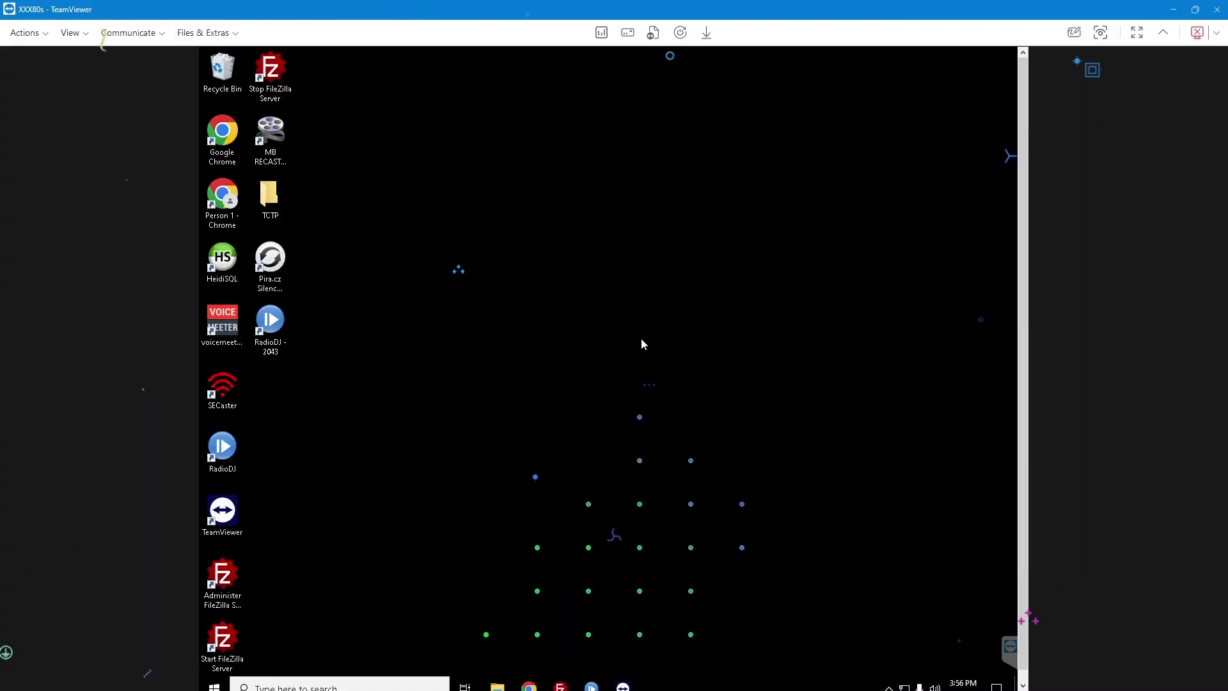
Switch to RadioDJ on the remote desktop and view its Online Requests list.
key("alt+Tab")
left_click(396, 367)
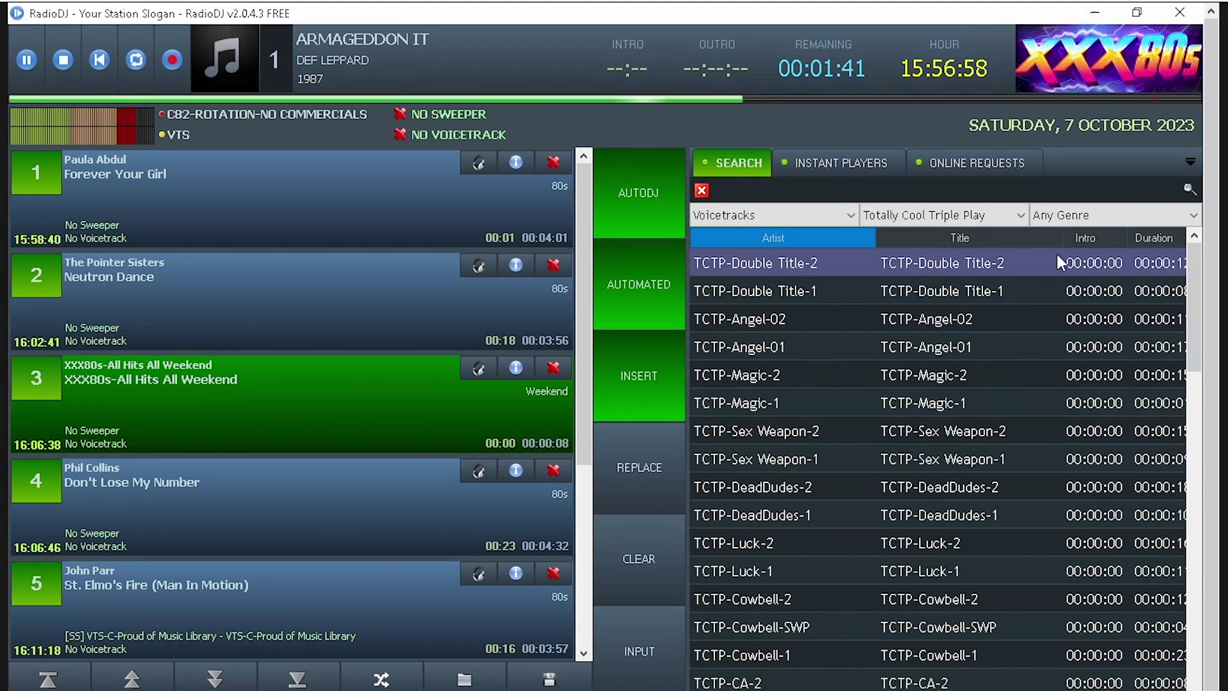
left_click(995, 163)
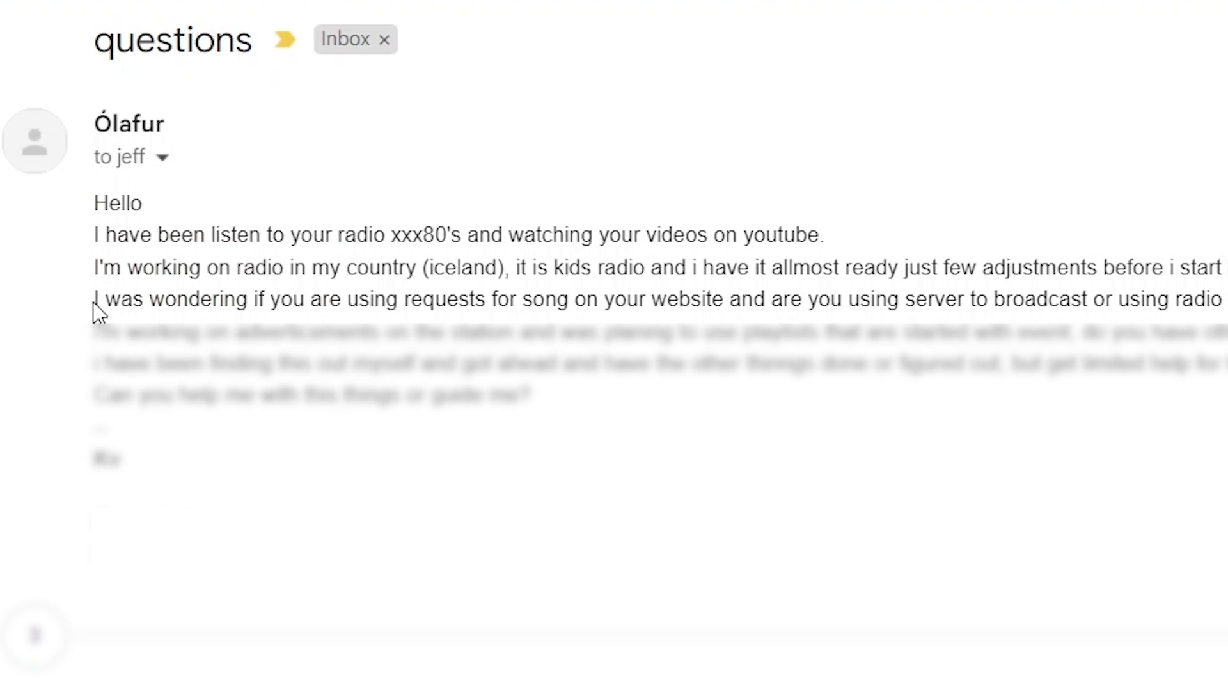
Highlight the e-mail line asking whether song requests are used on the website.
left_click_drag(95, 307, 722, 313)
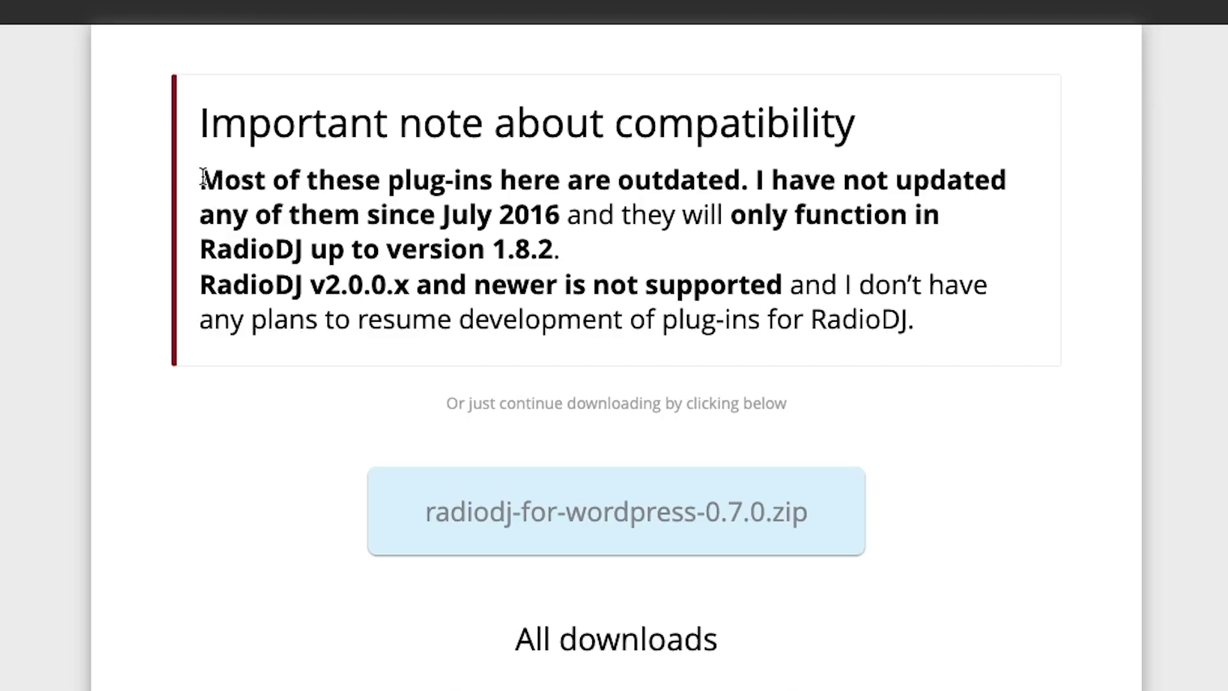
Highlight the note that the plug-ins are outdated and the version is unsupported.
left_click_drag(369, 250, 583, 292)
left_click_drag(573, 249, 821, 284)
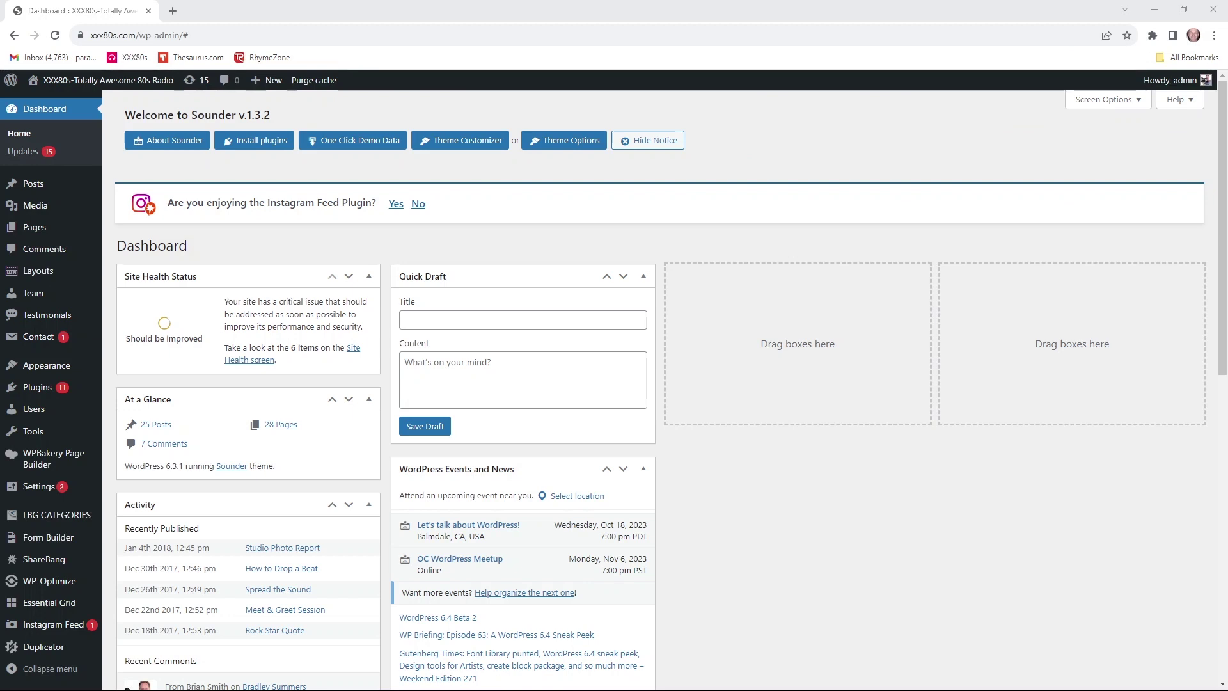
Open RadioDJ Options, check the database name and verify the database settings.
mouse_move(38, 486)
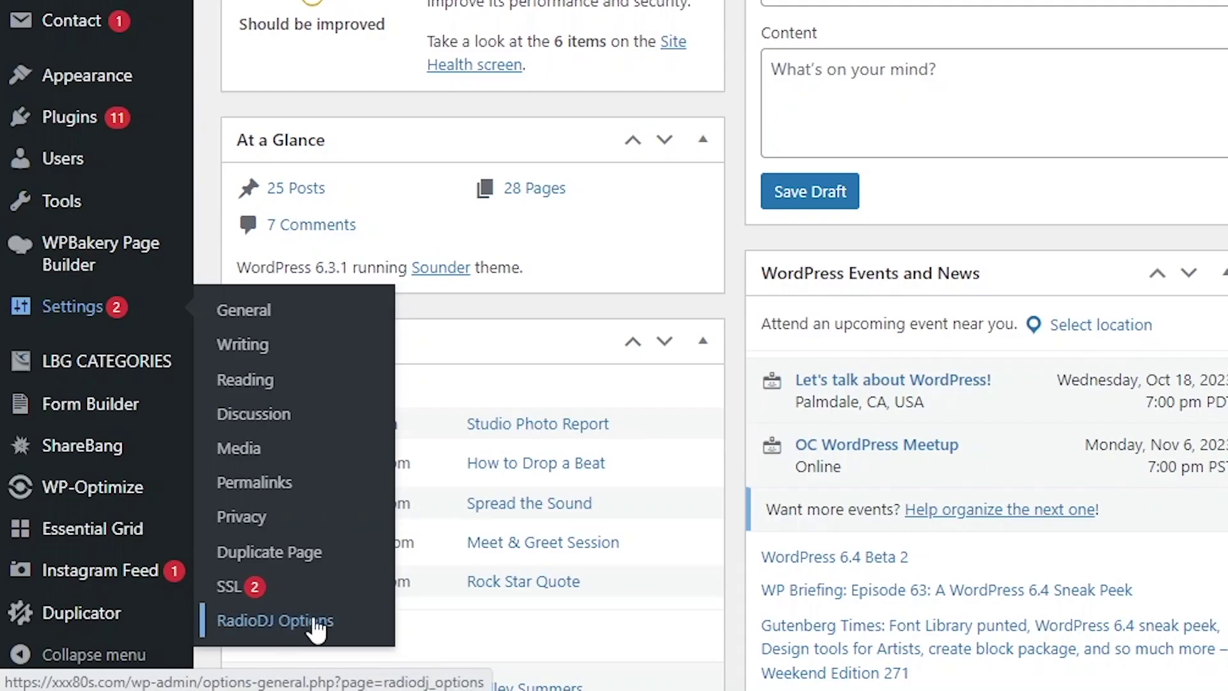
left_click(316, 626)
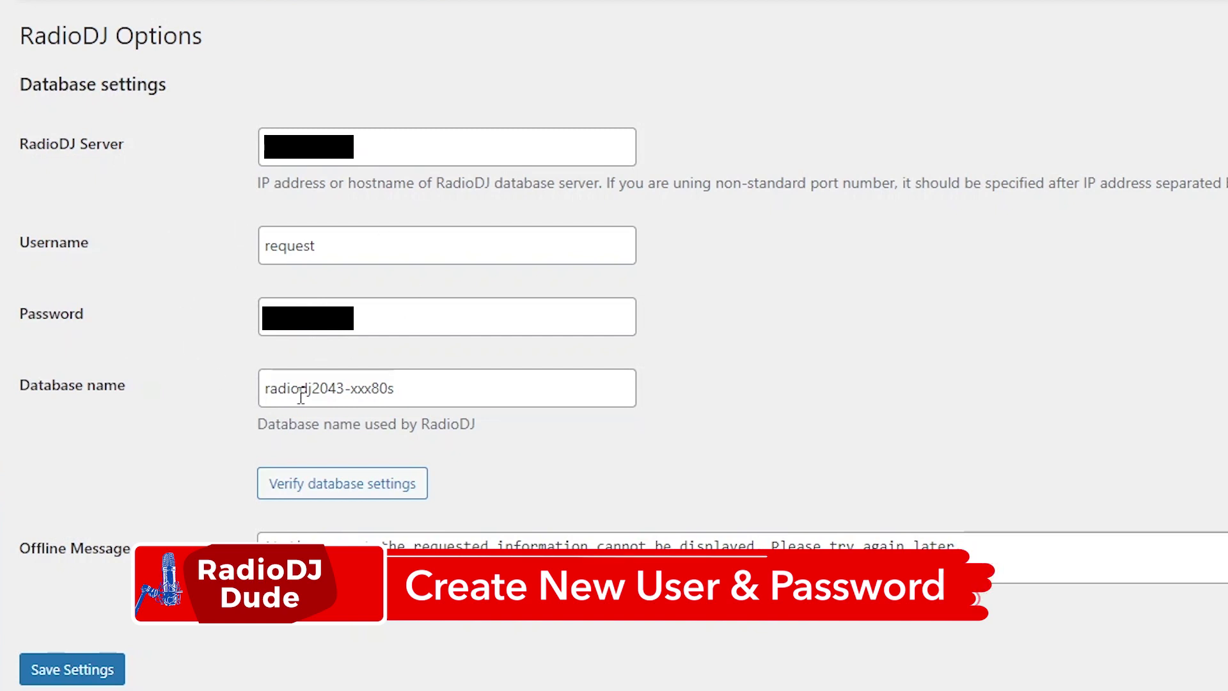
triple_click(262, 389)
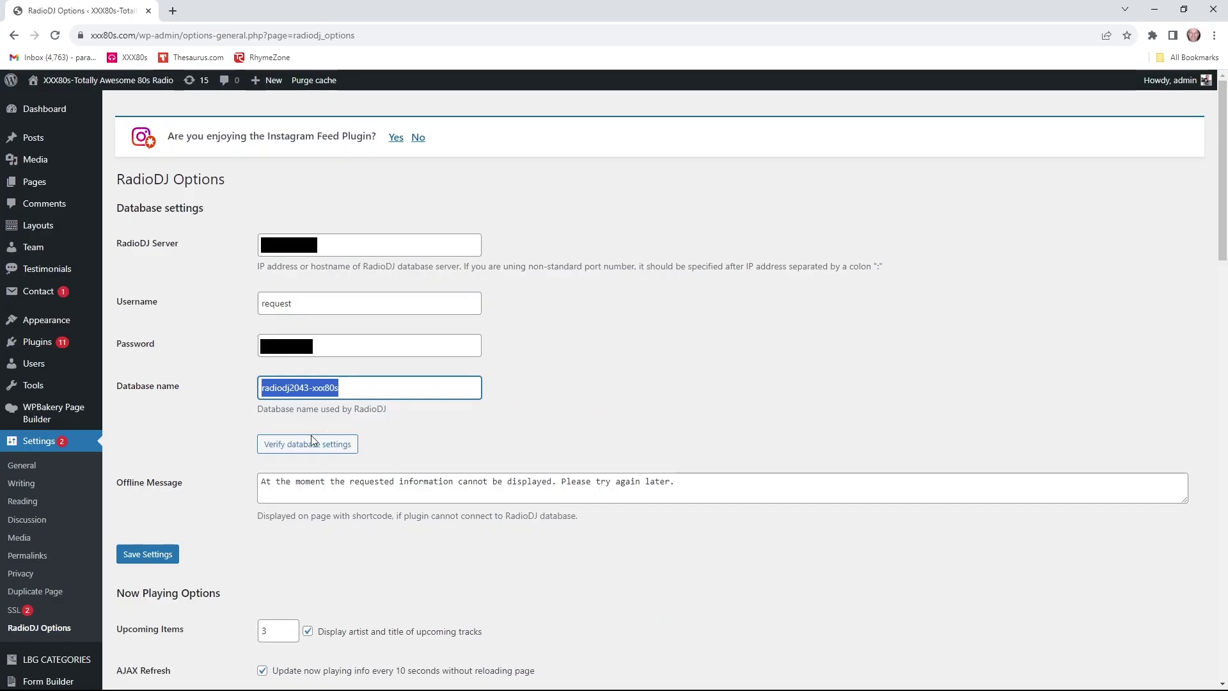
left_click(313, 443)
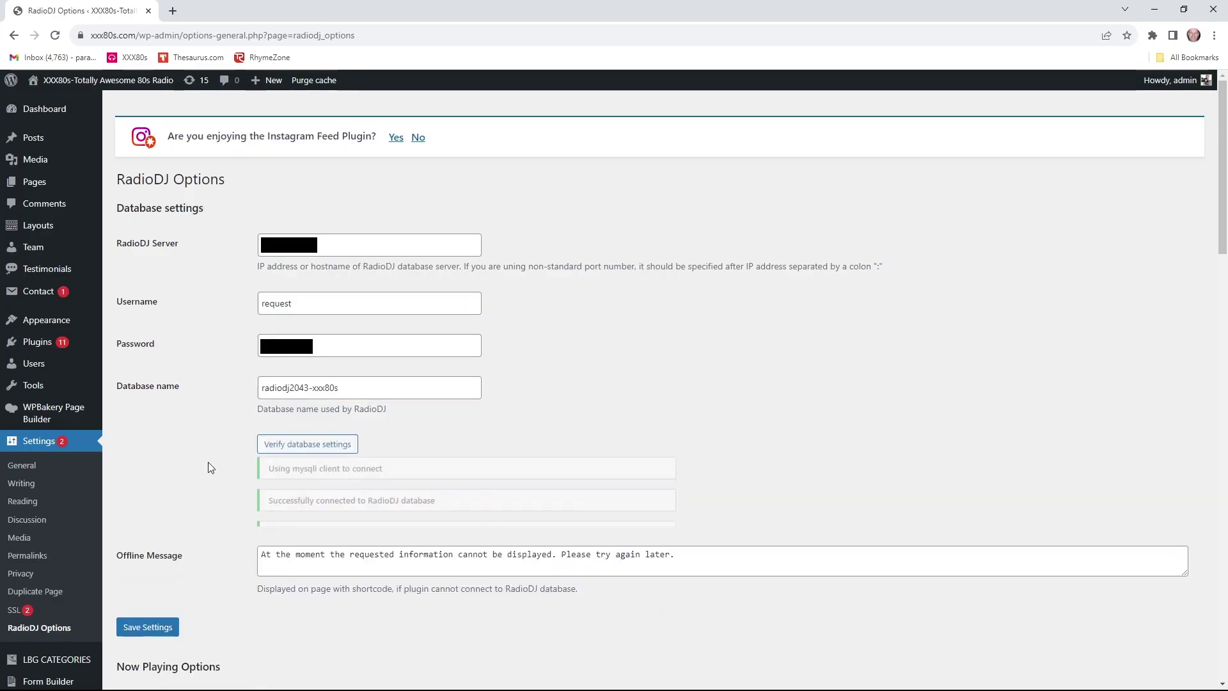
scroll(206, 470, "down", 3)
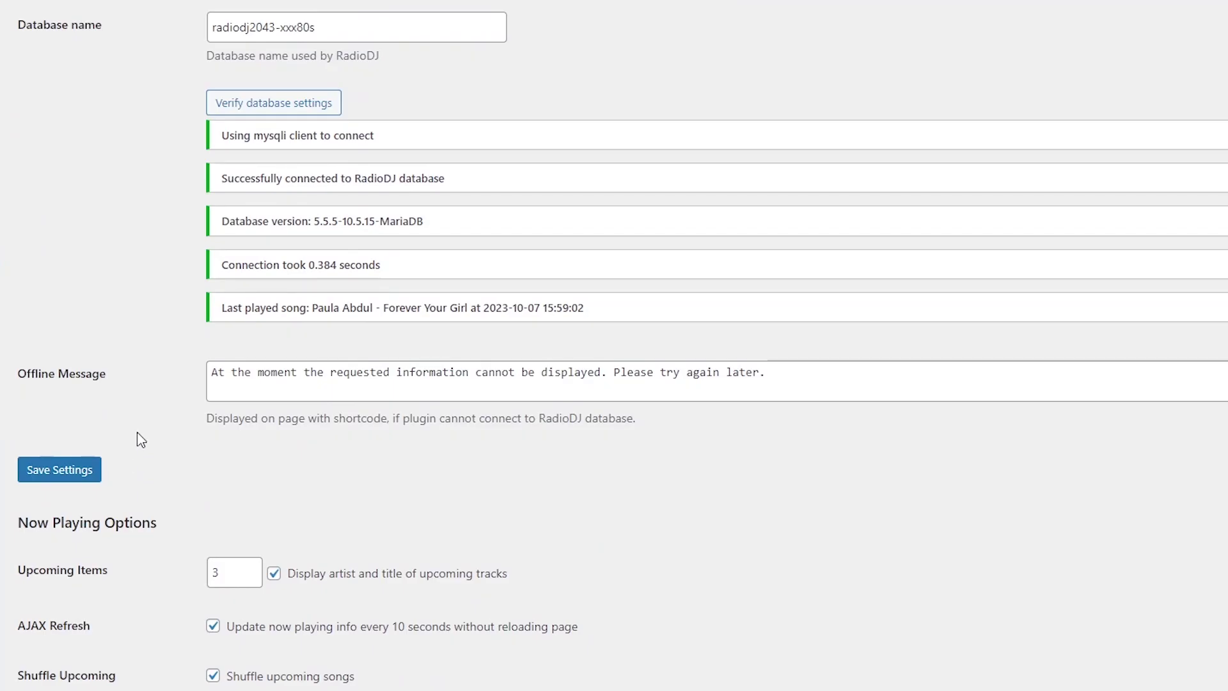
scroll(137, 432, "down", 6)
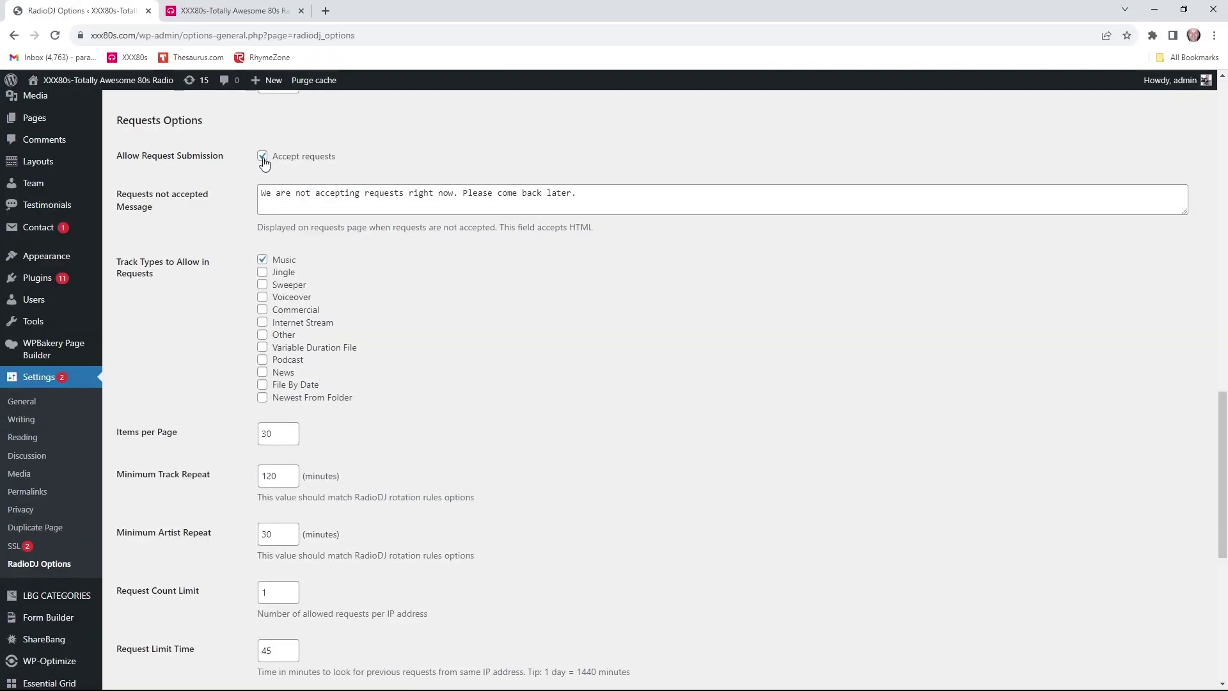
Keep visitor song requests enabled and review the request limit time explanation.
left_click(263, 157)
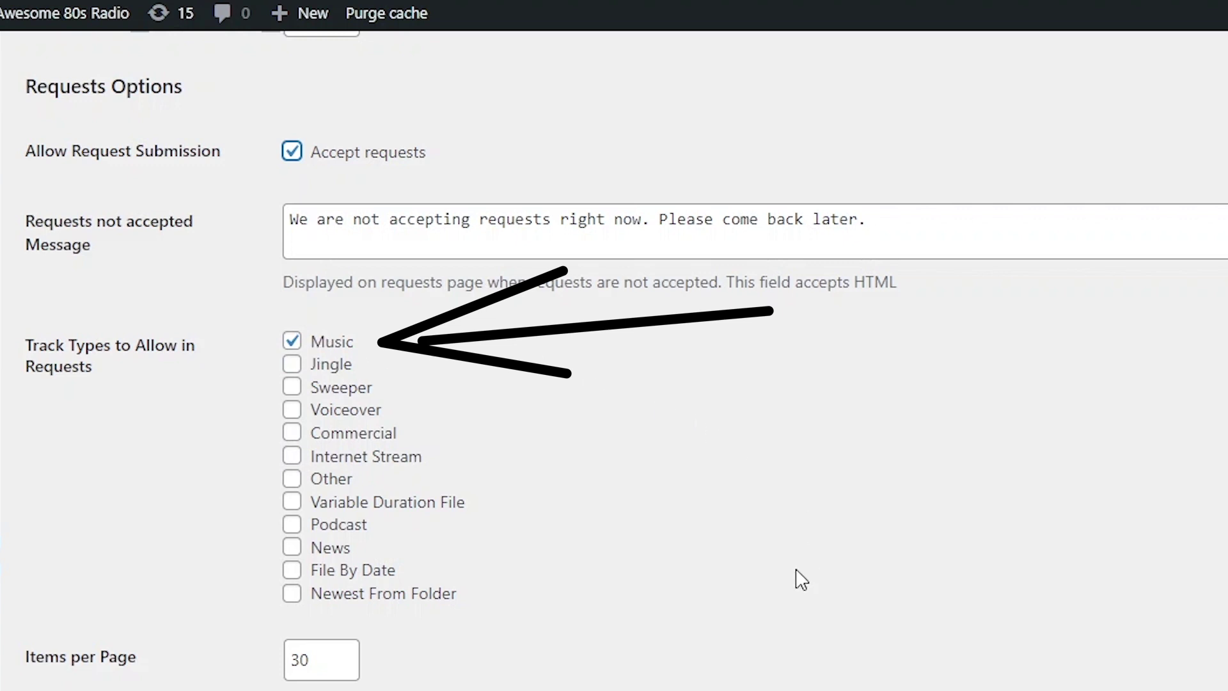
scroll(780, 591, "down", 2)
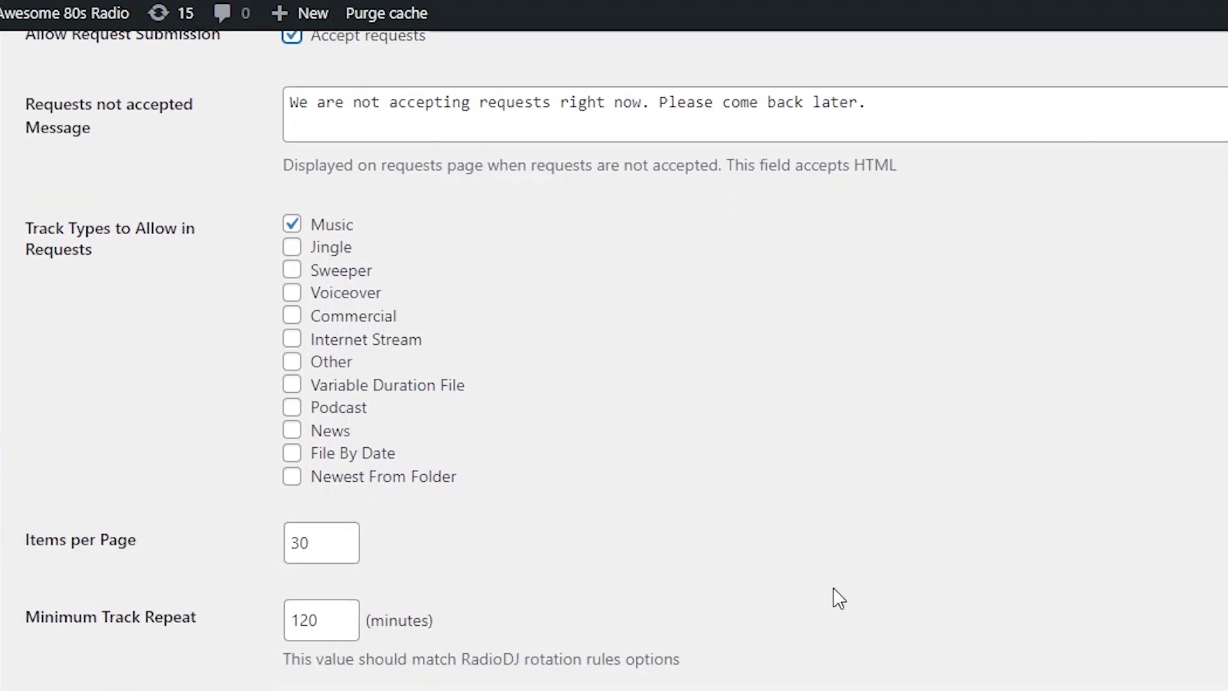
scroll(839, 598, "down", 4)
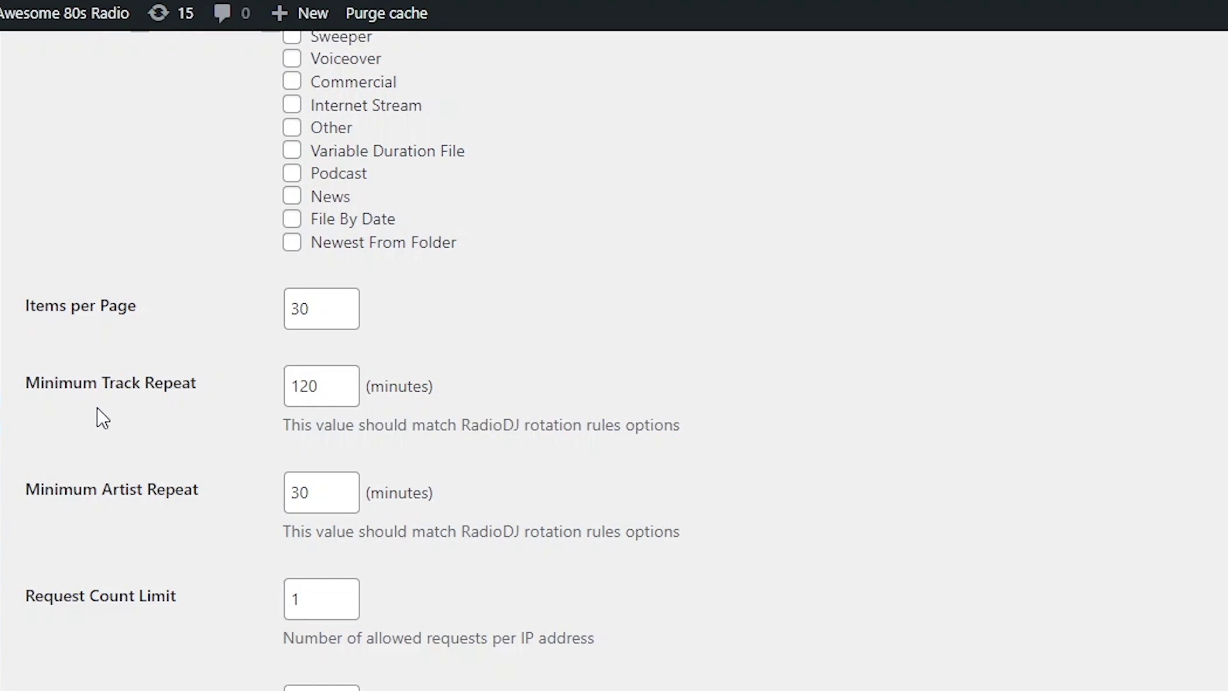
scroll(103, 418, "down", 6)
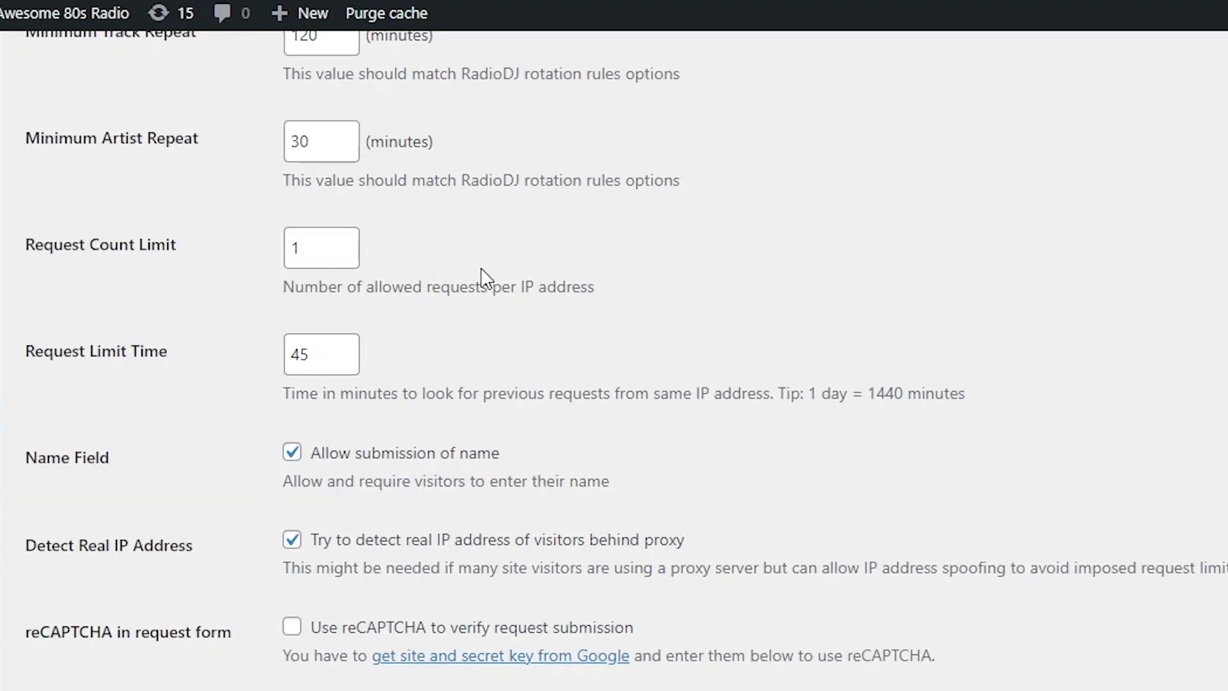
left_click_drag(284, 397, 399, 396)
left_click(578, 394)
Set the request count limit to 1 and highlight the [now-playing] and [track-requests] shortcodes.
left_click(351, 241)
left_click(350, 241)
left_click(350, 254)
left_click(350, 254)
left_click(349, 254)
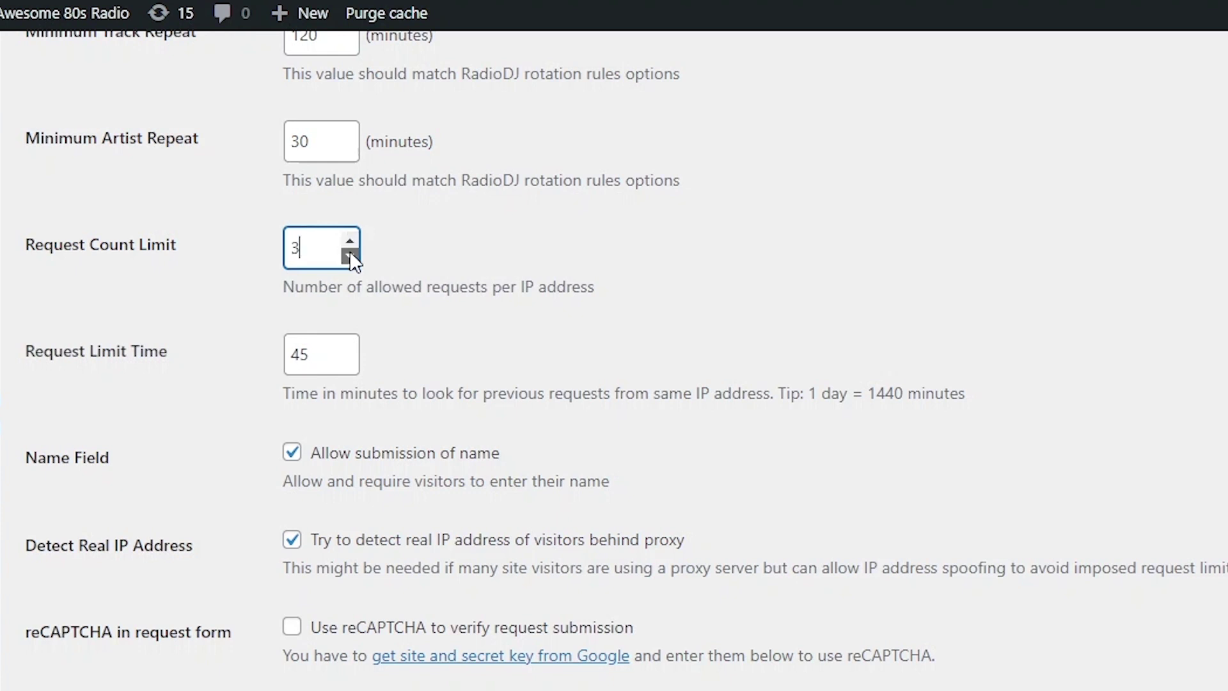
left_click(350, 253)
scroll(189, 330, "down", 2)
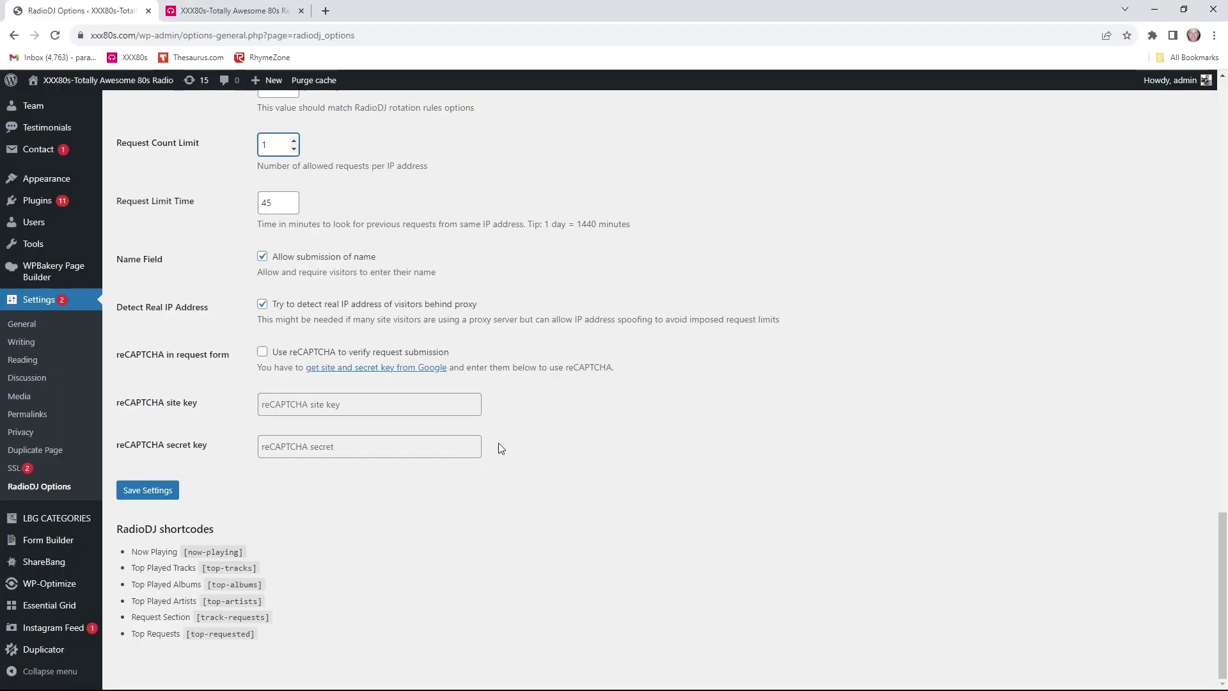
left_click(121, 566)
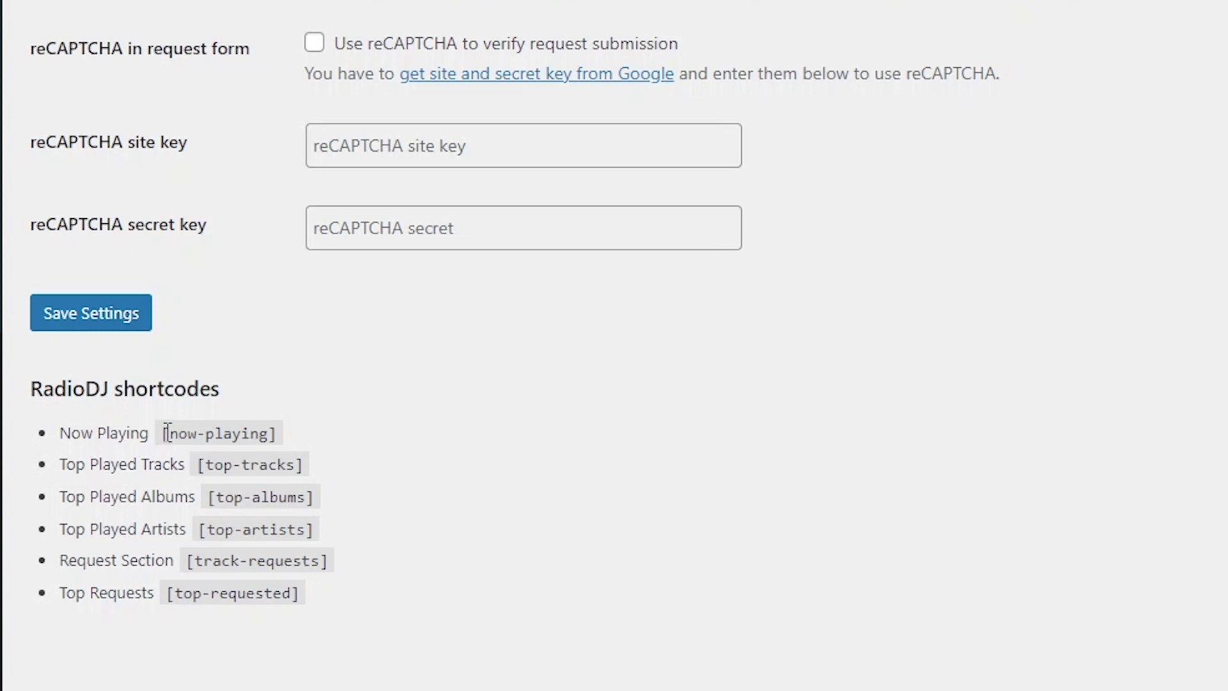
left_click_drag(165, 432, 280, 435)
left_click_drag(187, 560, 341, 562)
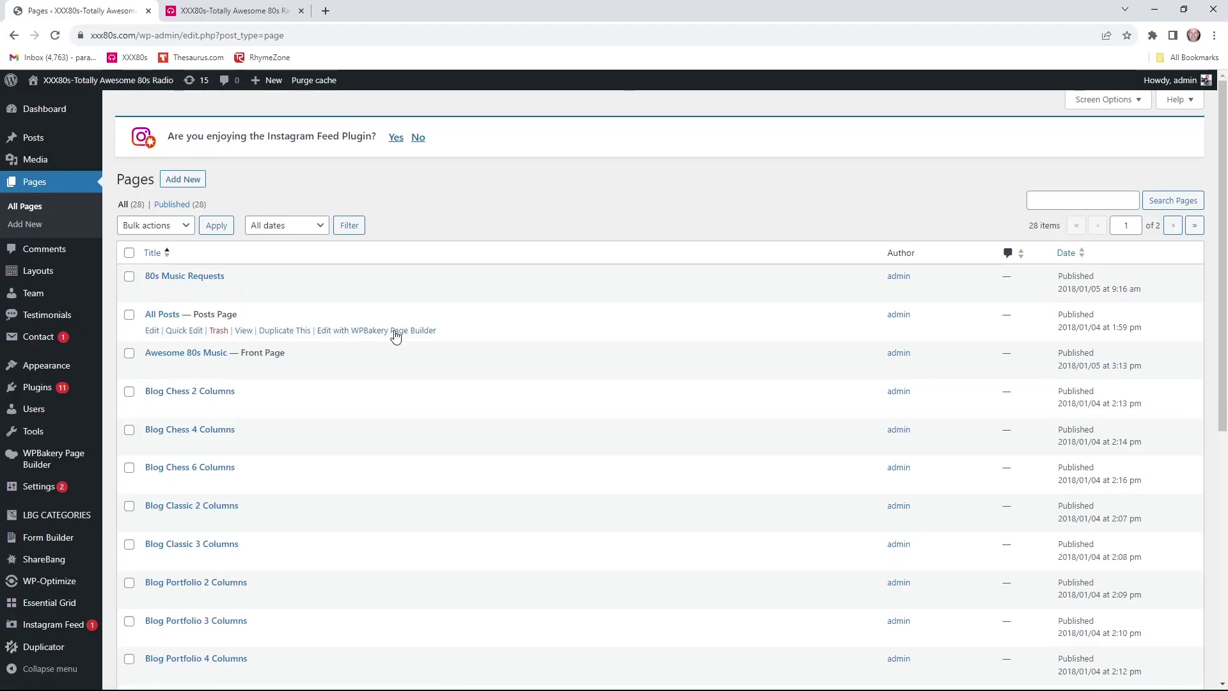
Open 80s Music Requests in the builder and compare it with the live page's intro.
left_click(205, 277)
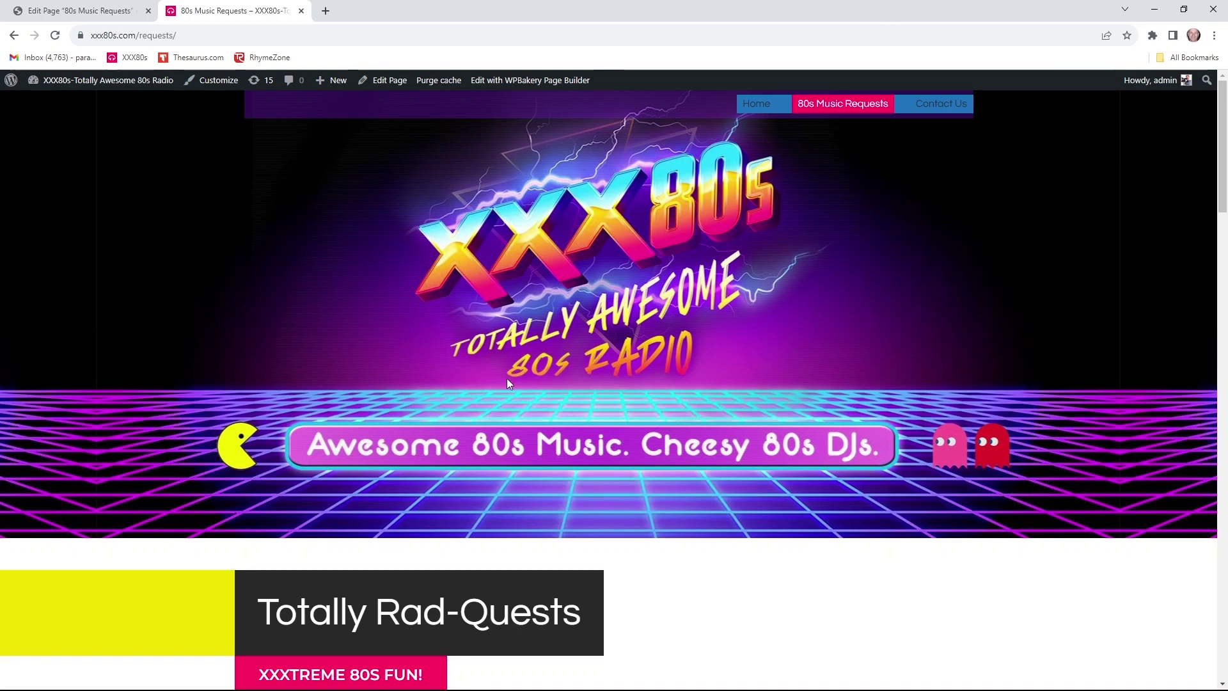
scroll(509, 384, "down", 7)
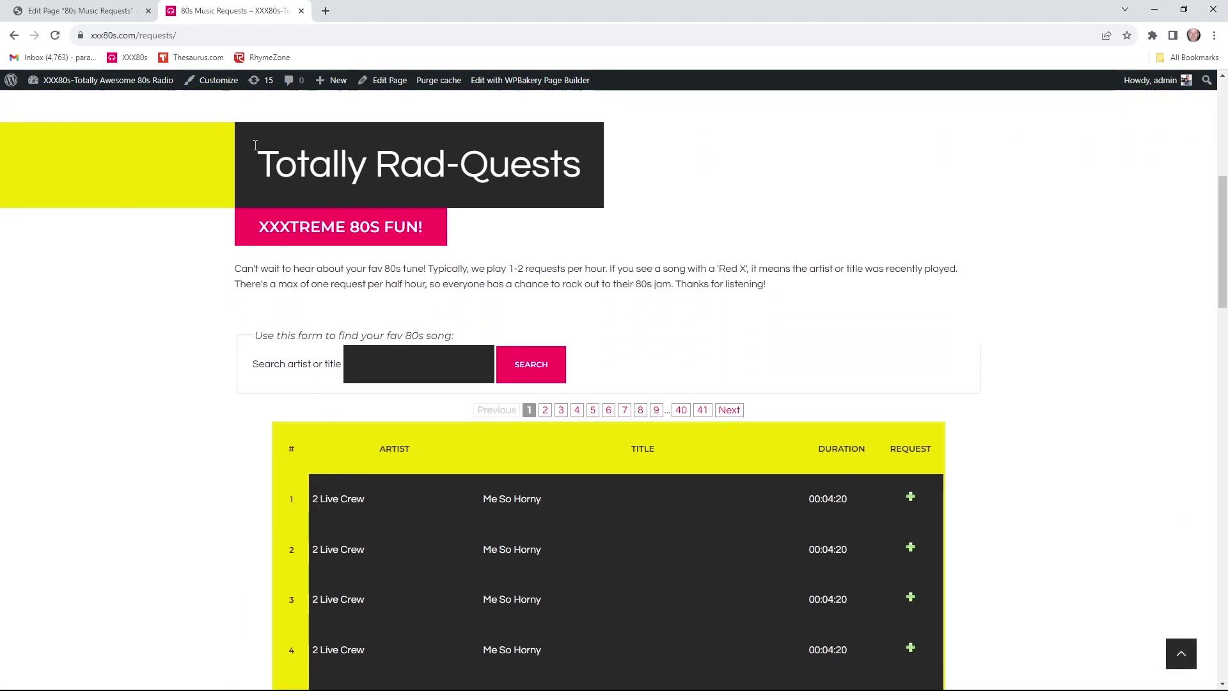
left_click(89, 11)
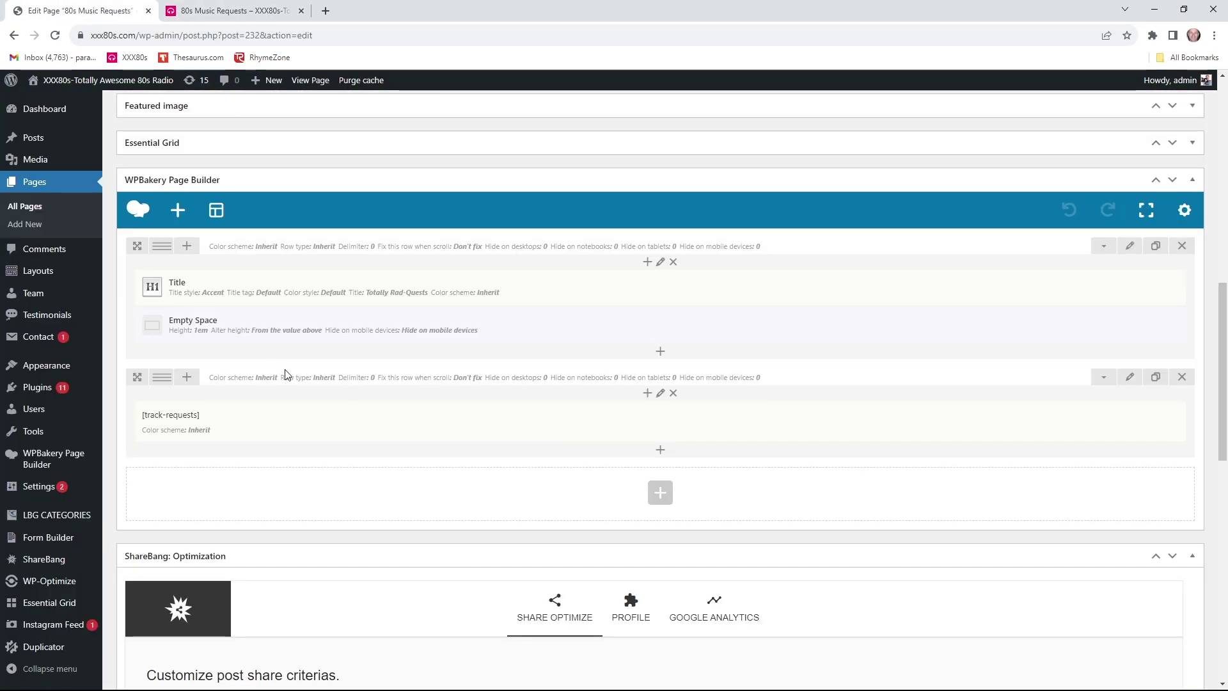
left_click(249, 11)
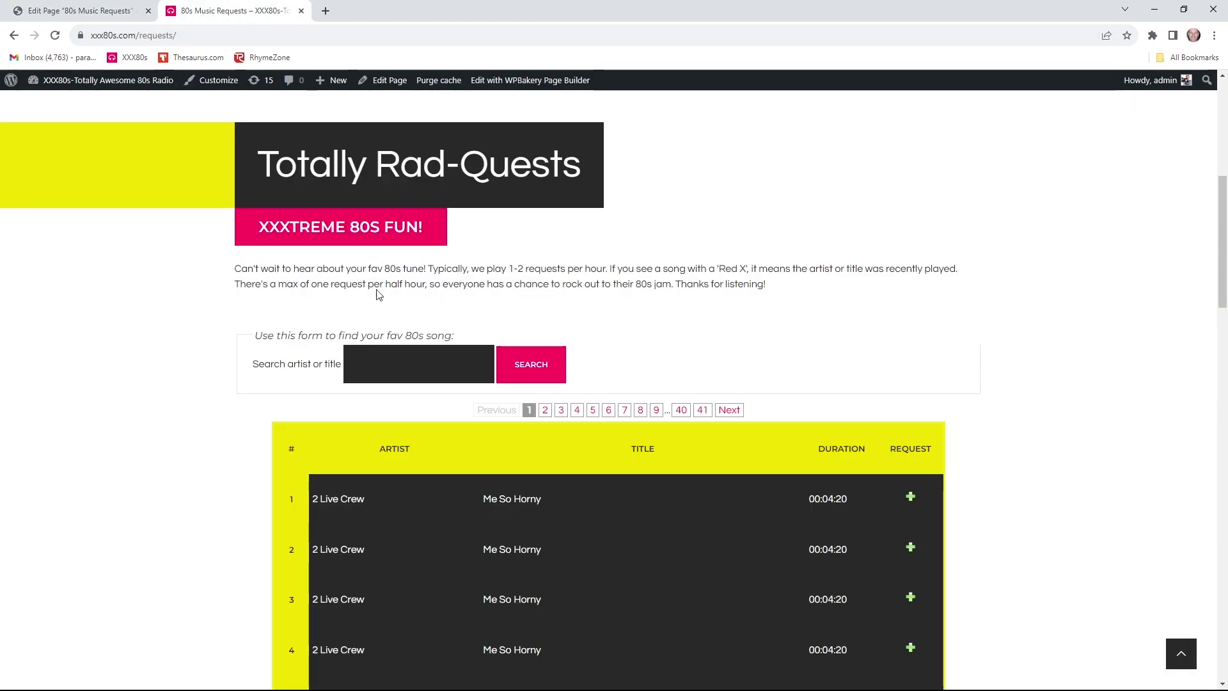
left_click_drag(235, 267, 769, 289)
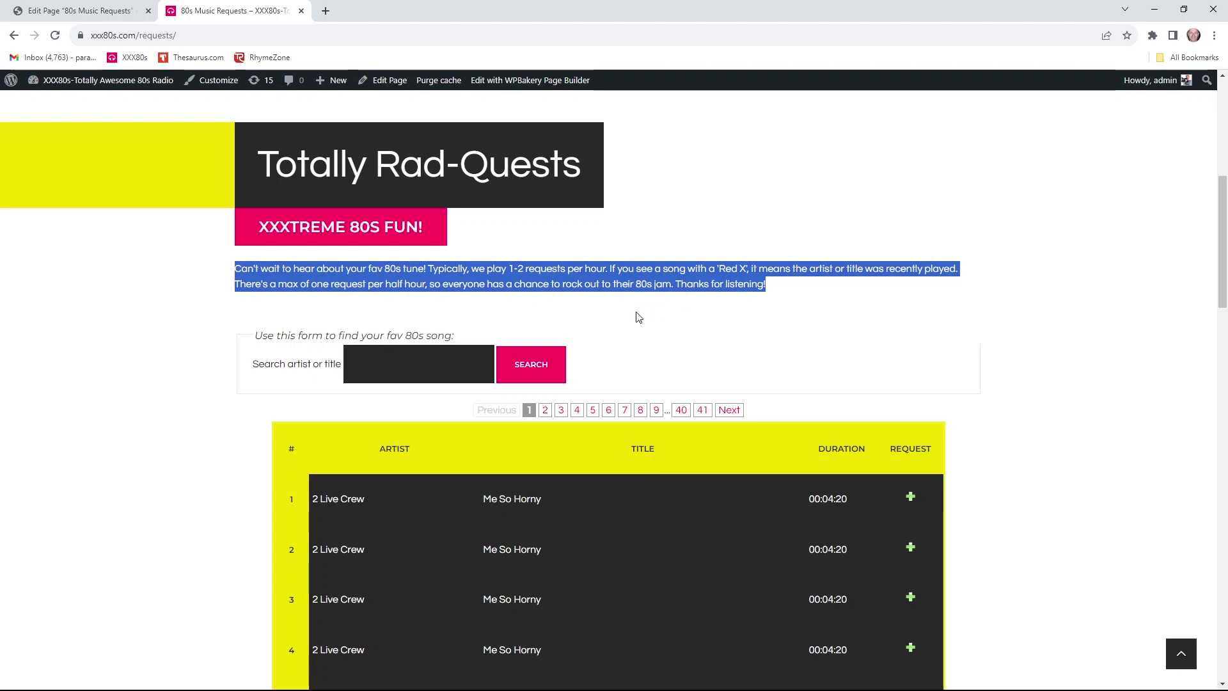
left_click(72, 19)
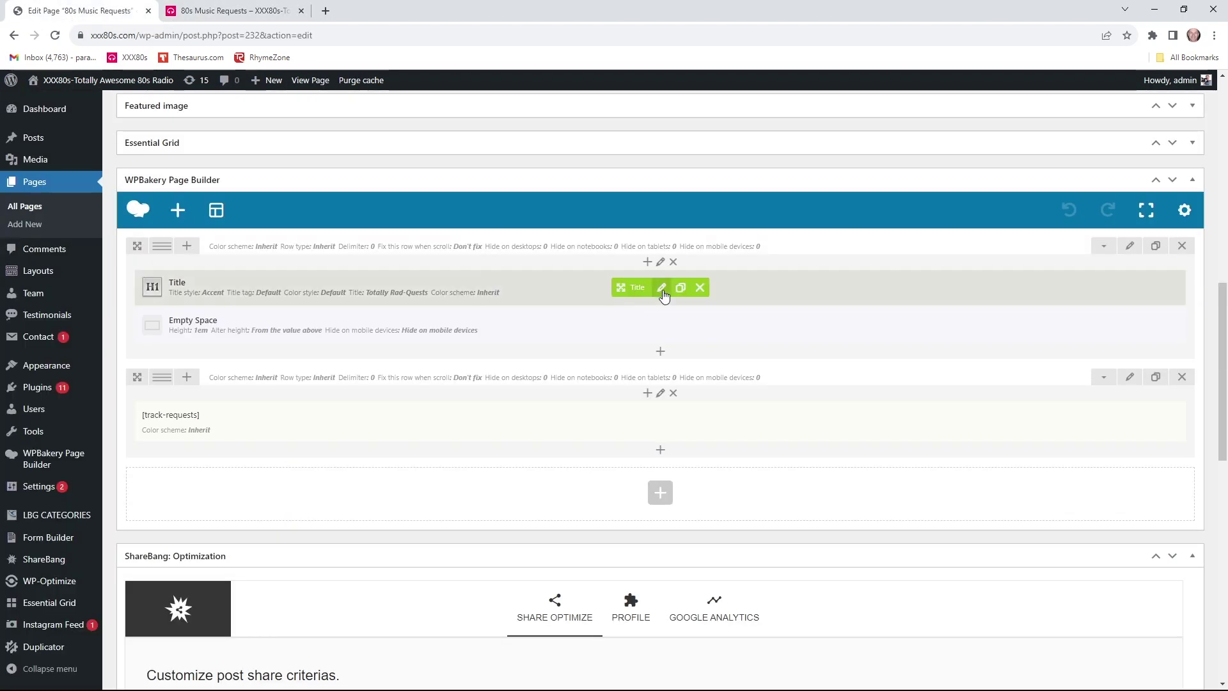
Inspect the Totally Rad-Quests title settings and close them without changes.
left_click(662, 293)
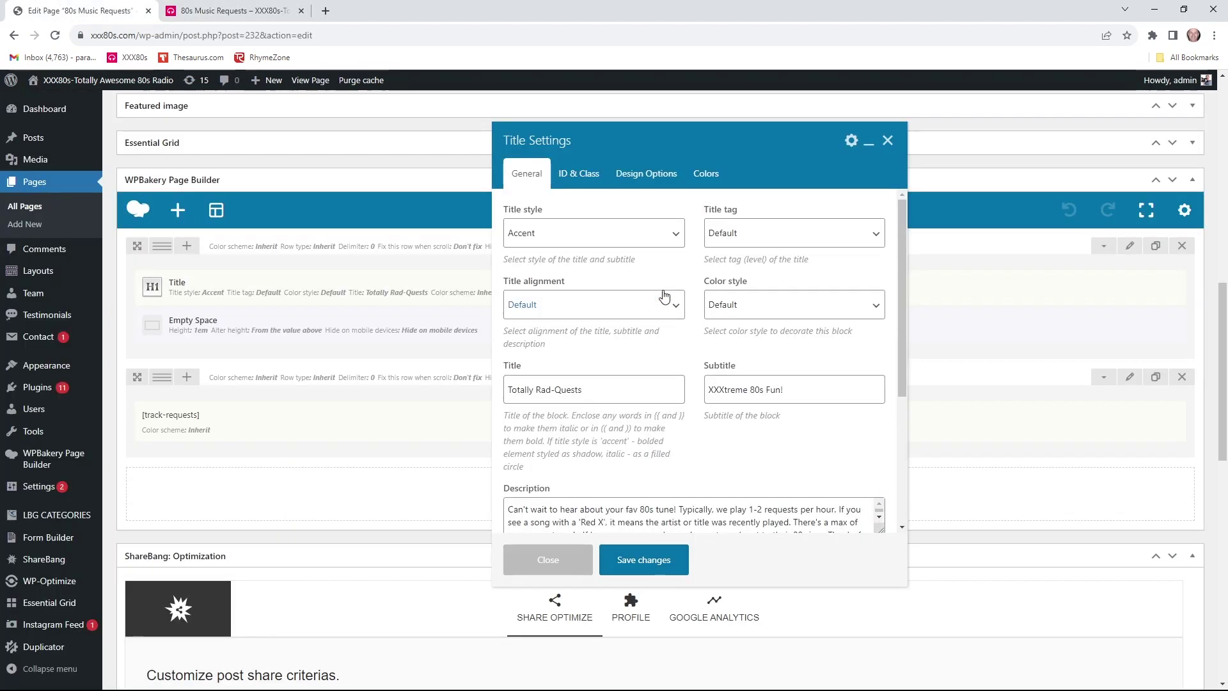
scroll(505, 639, "down", 3)
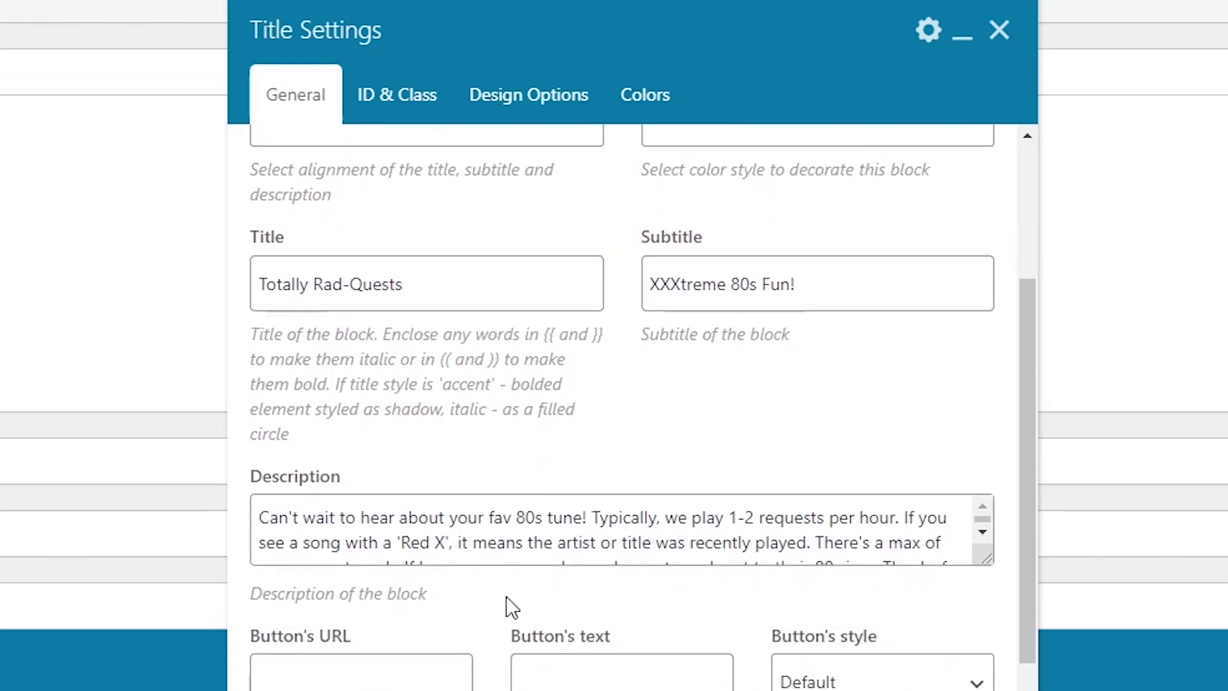
left_click_drag(270, 501, 392, 501)
key("ctrl+a")
scroll(392, 512, "down", 2)
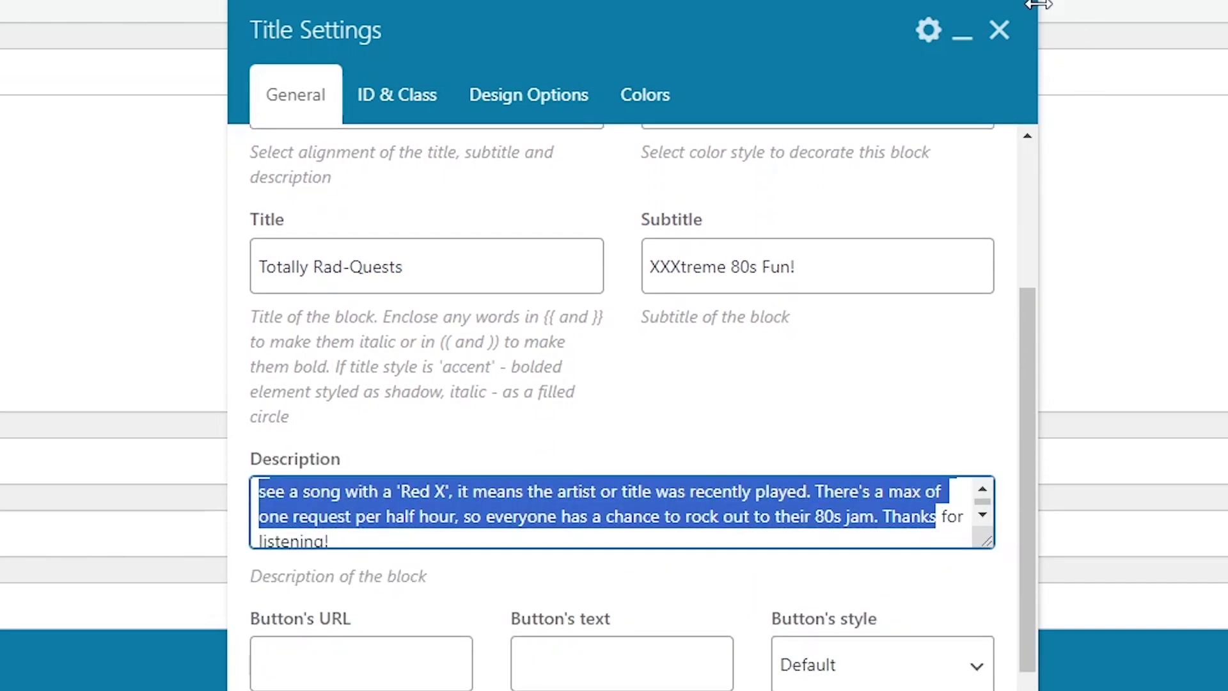
left_click(999, 32)
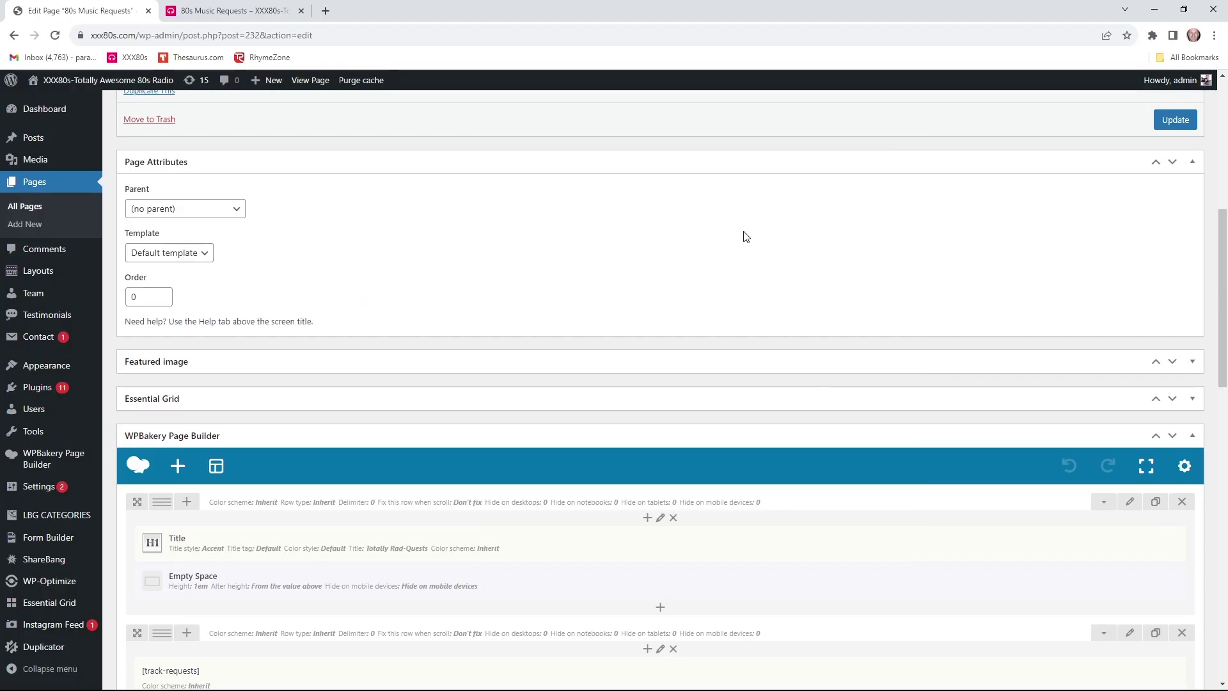
scroll(323, 420, "down", 5)
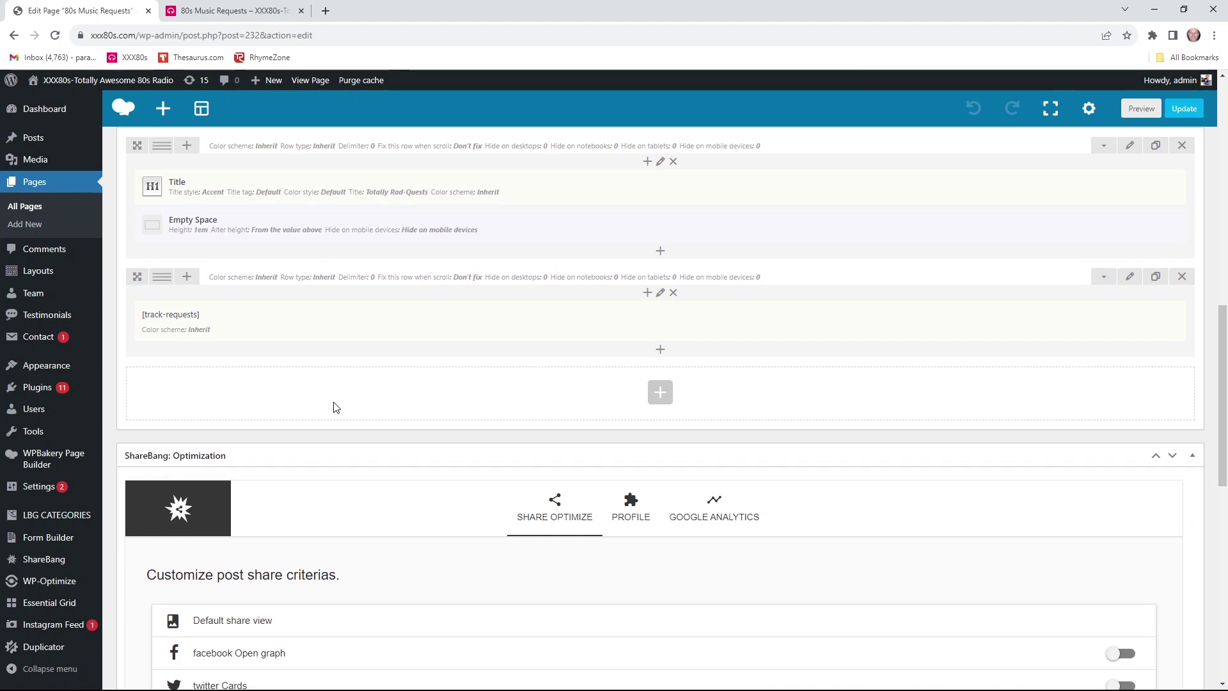
Review the live requests page, then return to the page editor.
mouse_move(686, 202)
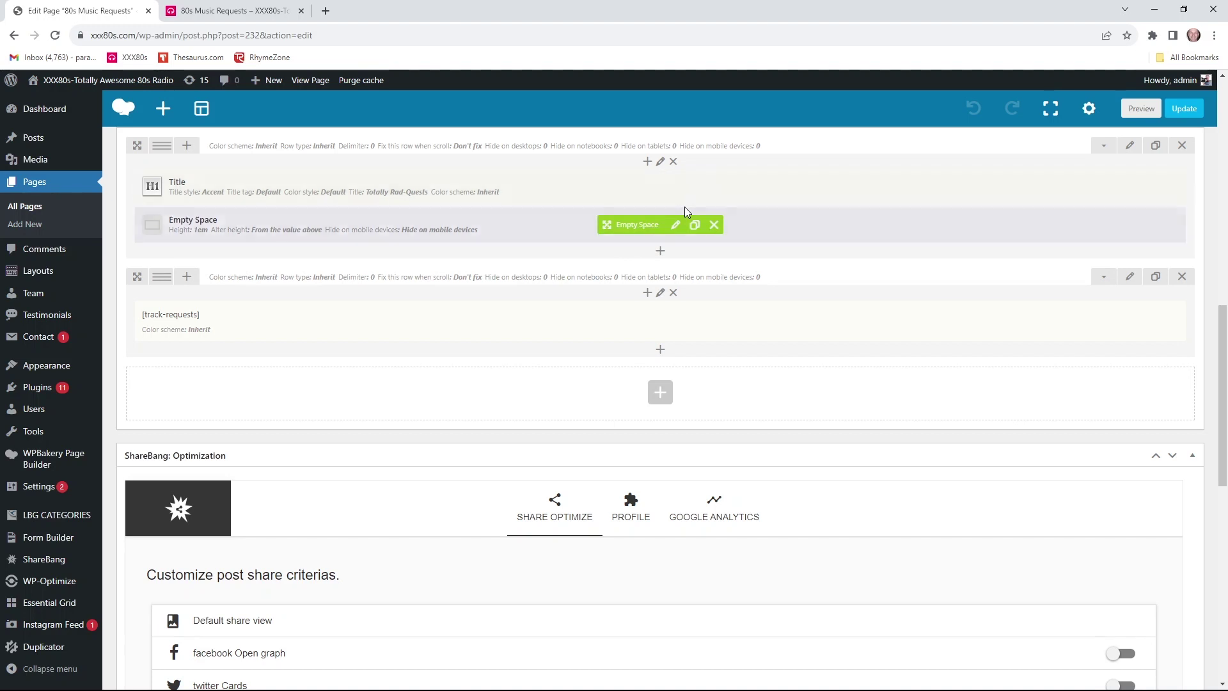
mouse_move(607, 182)
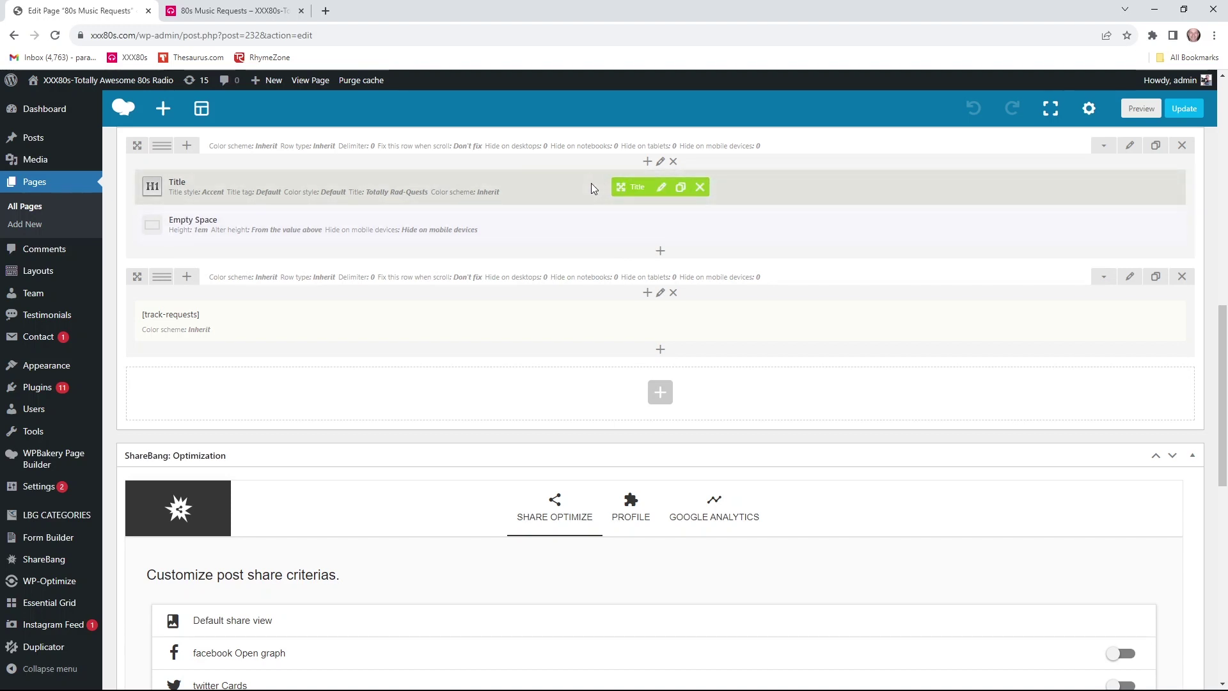
key("ctrl+Tab")
left_click(137, 274)
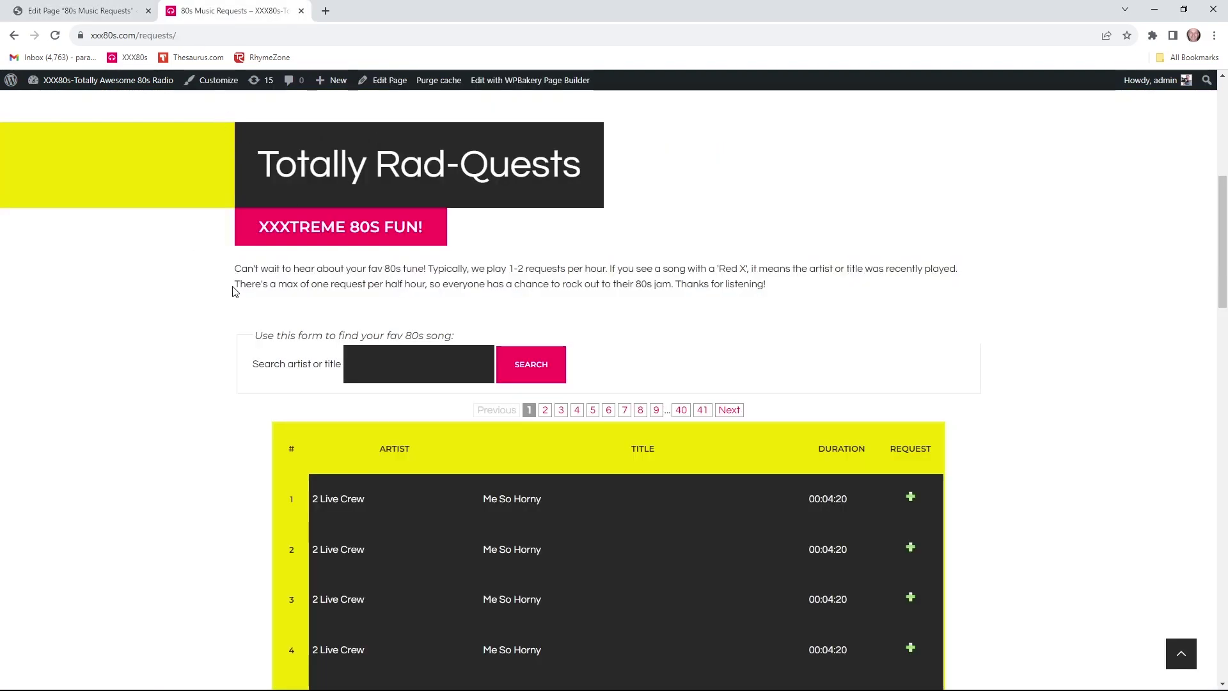
scroll(223, 307, "down", 2)
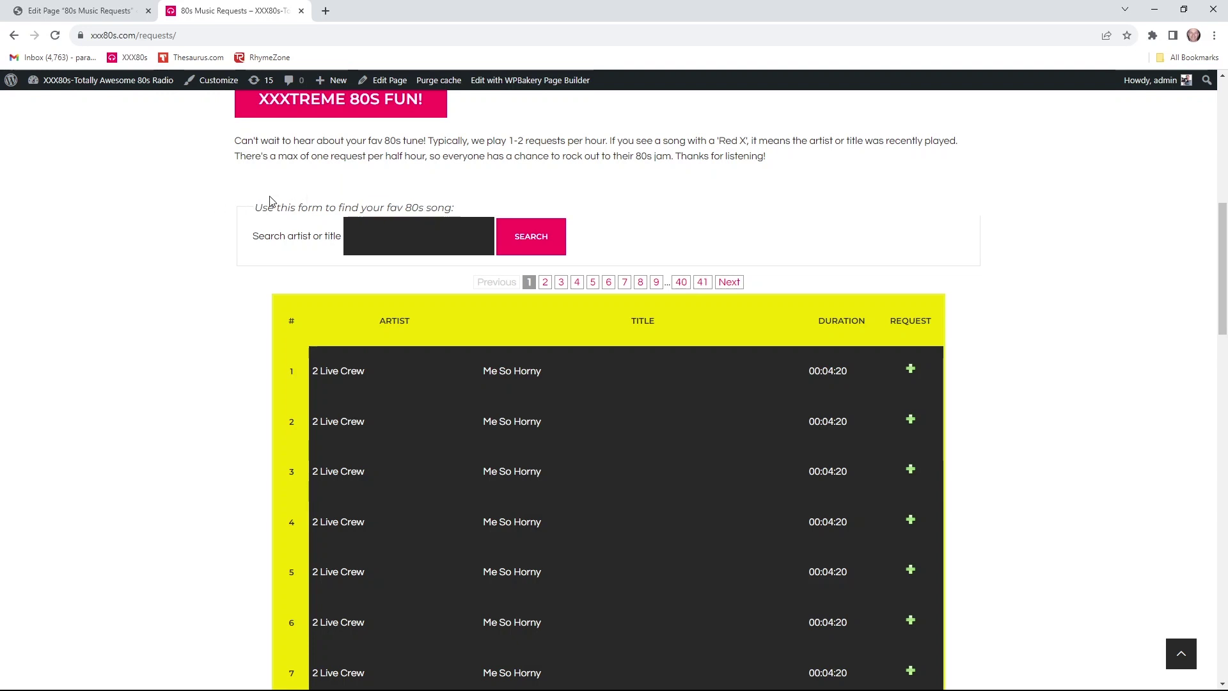
key("ctrl+shift+Tab")
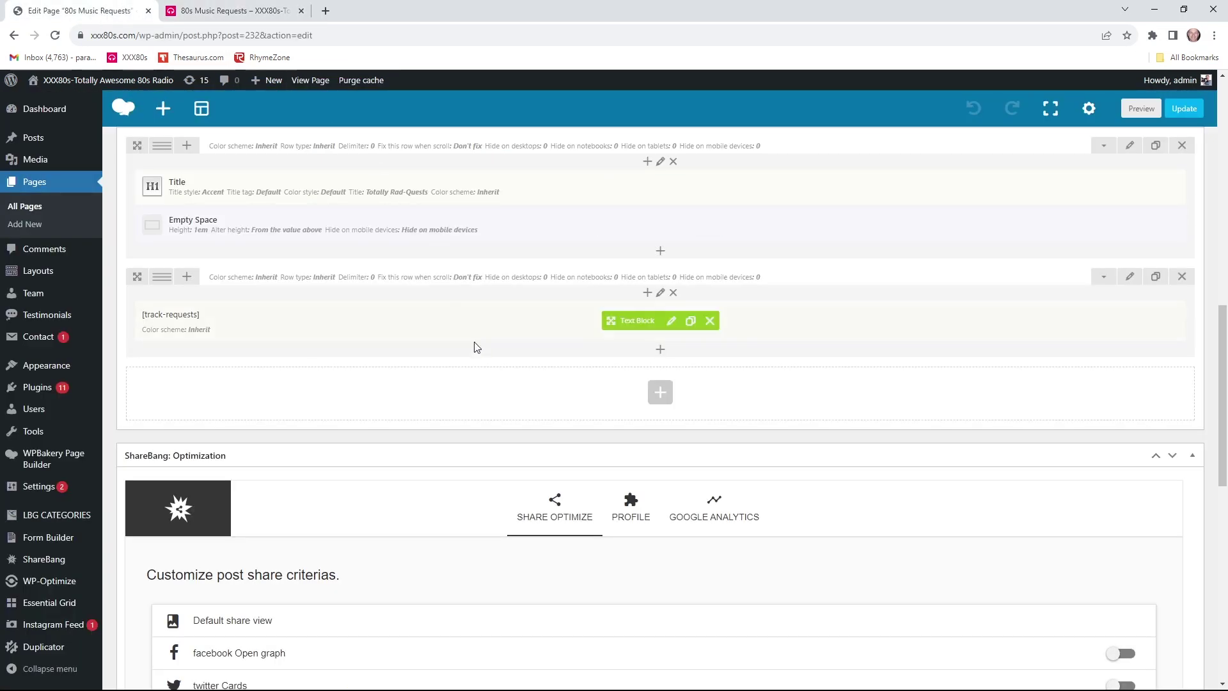
Confirm the text block holds the [track-requests] shortcode, then go to the live song search.
left_click(566, 338)
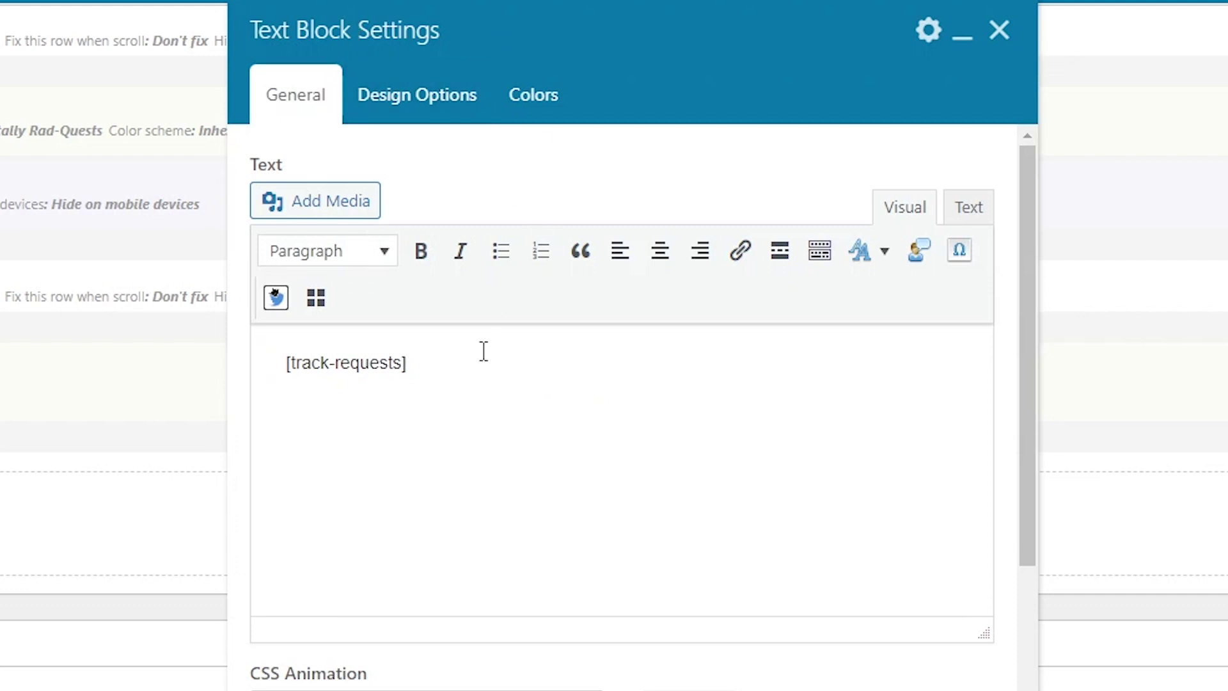
left_click(444, 364)
left_click(999, 30)
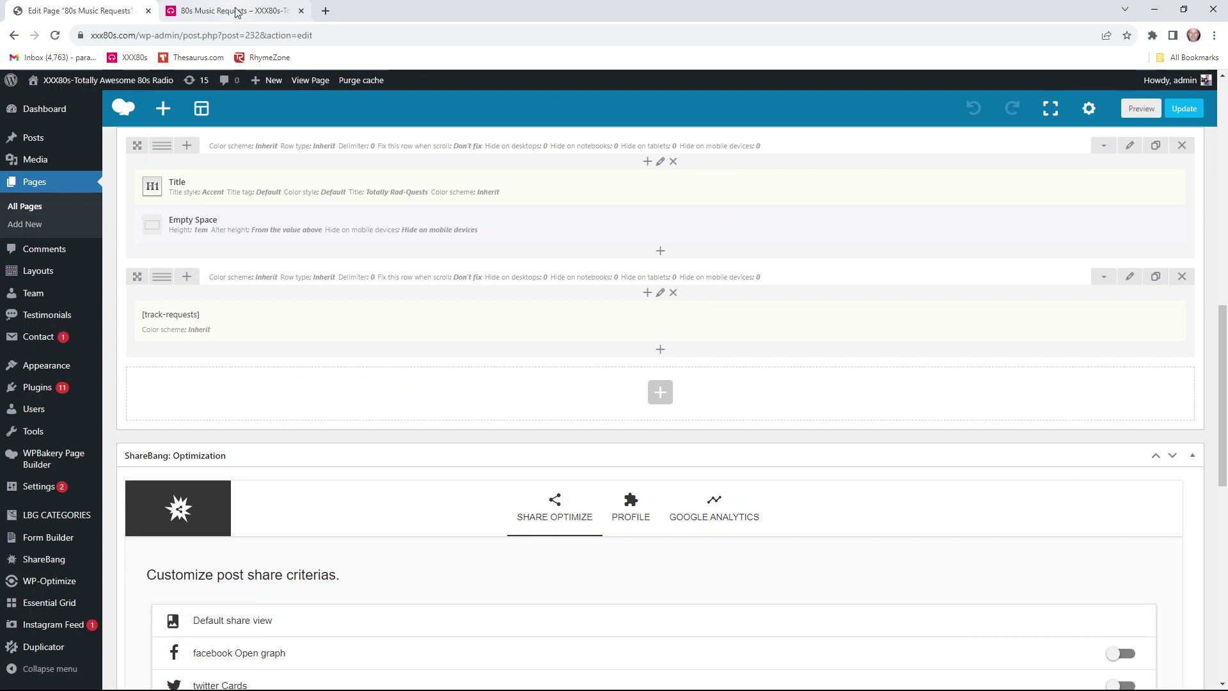
left_click(237, 12)
left_click(410, 313)
Search the live requests page for 'wham' and scroll through the results.
type("wham")
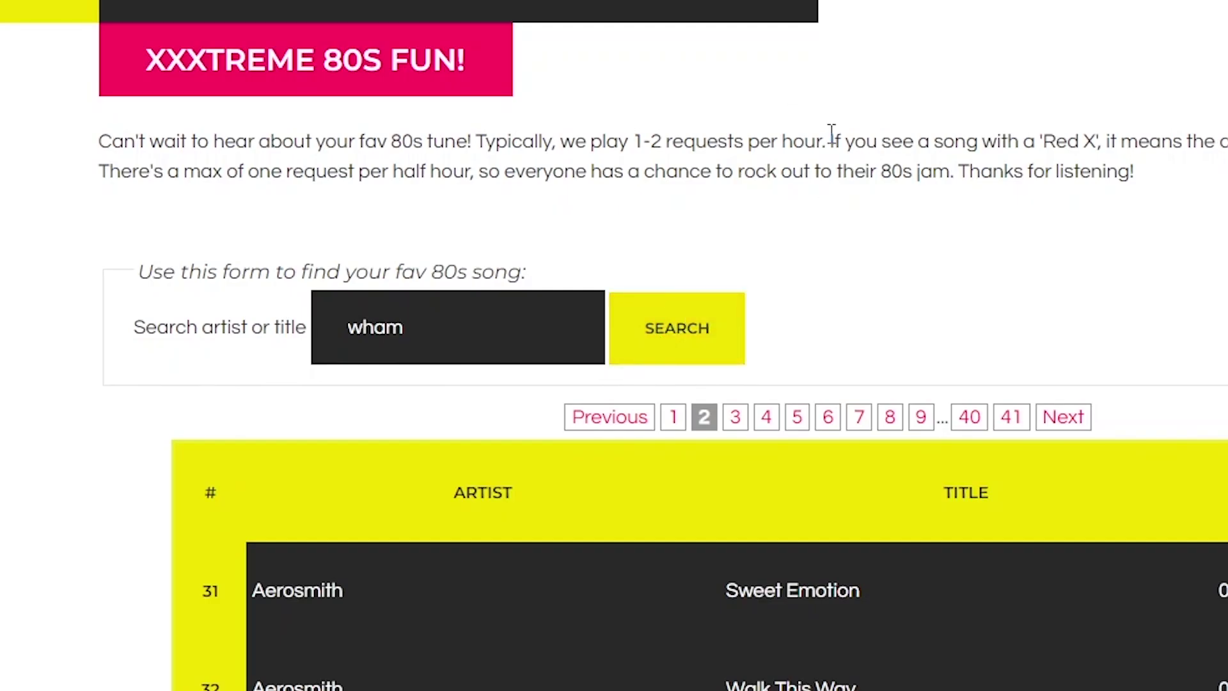
left_click(735, 300)
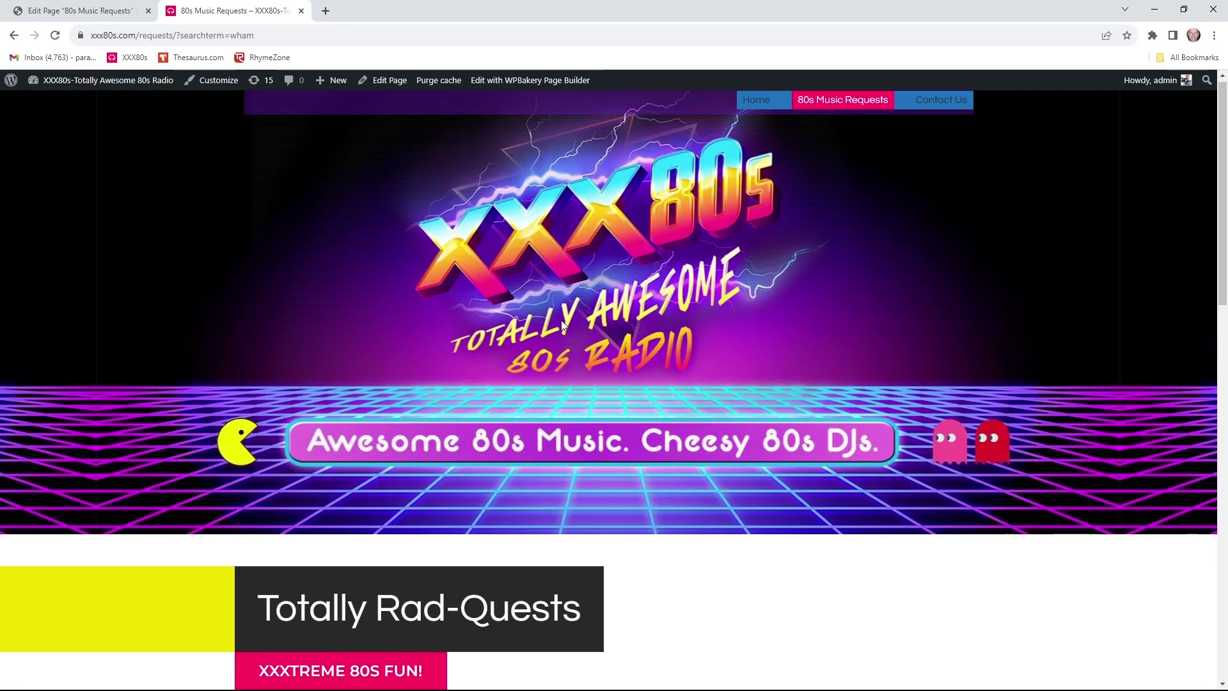
scroll(737, 298, "down", 7)
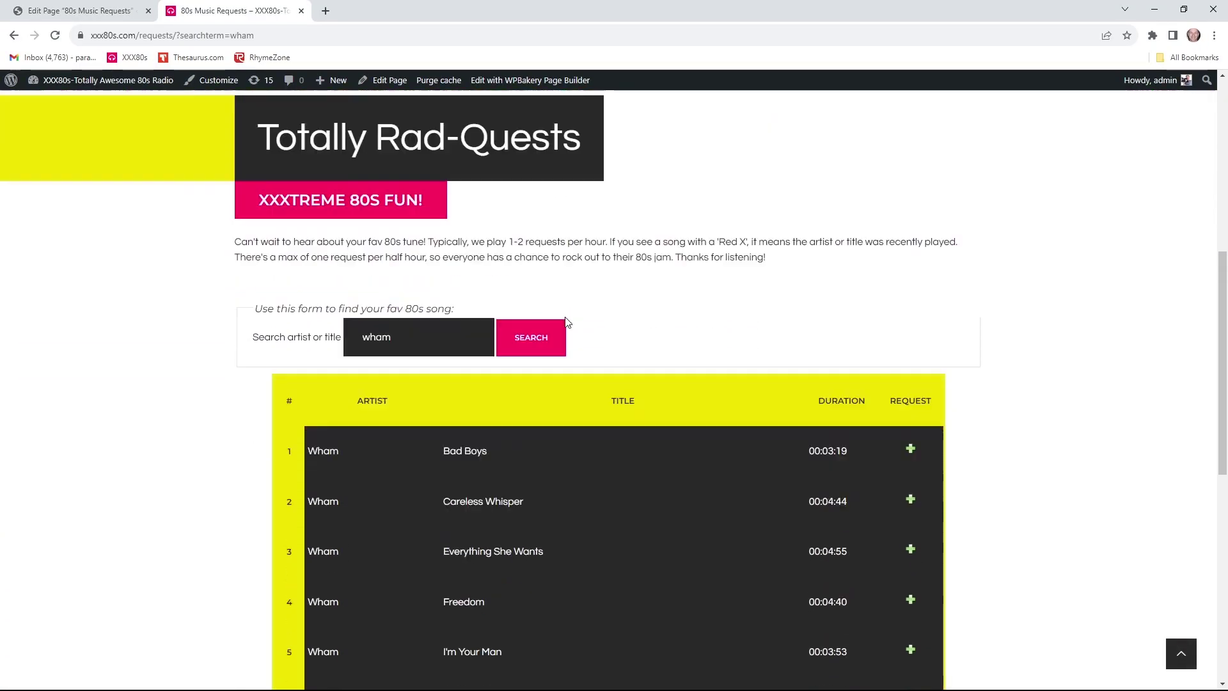
scroll(566, 320, "down", 5)
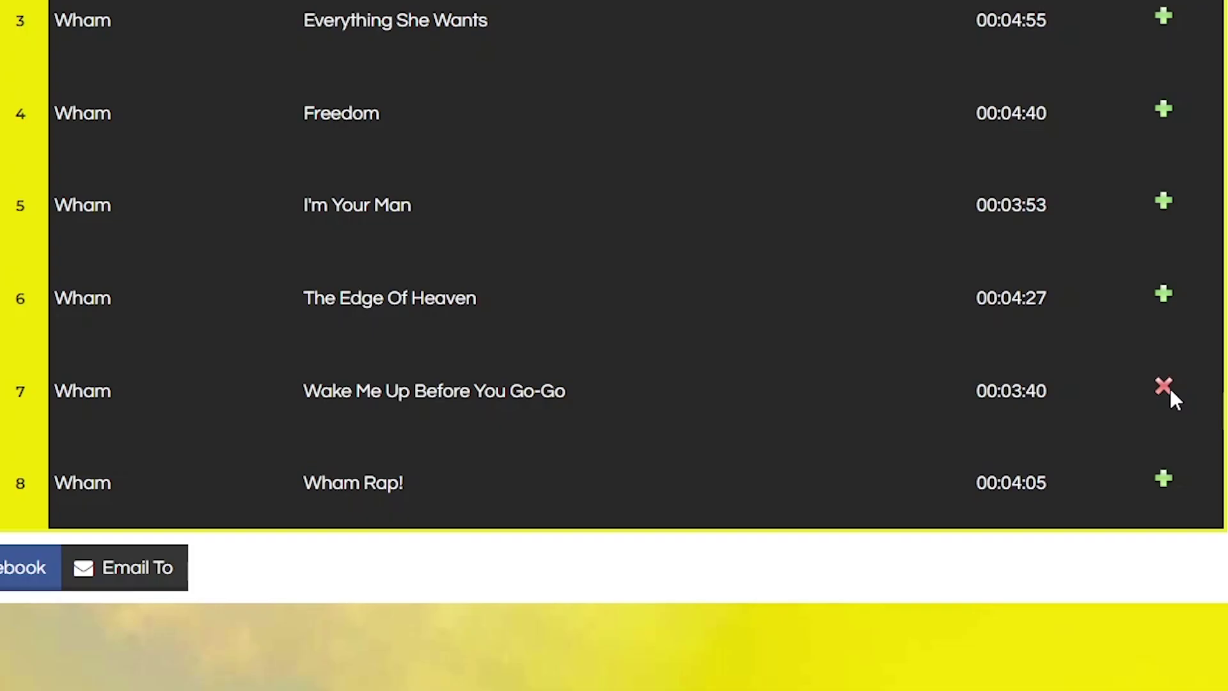
mouse_move(913, 454)
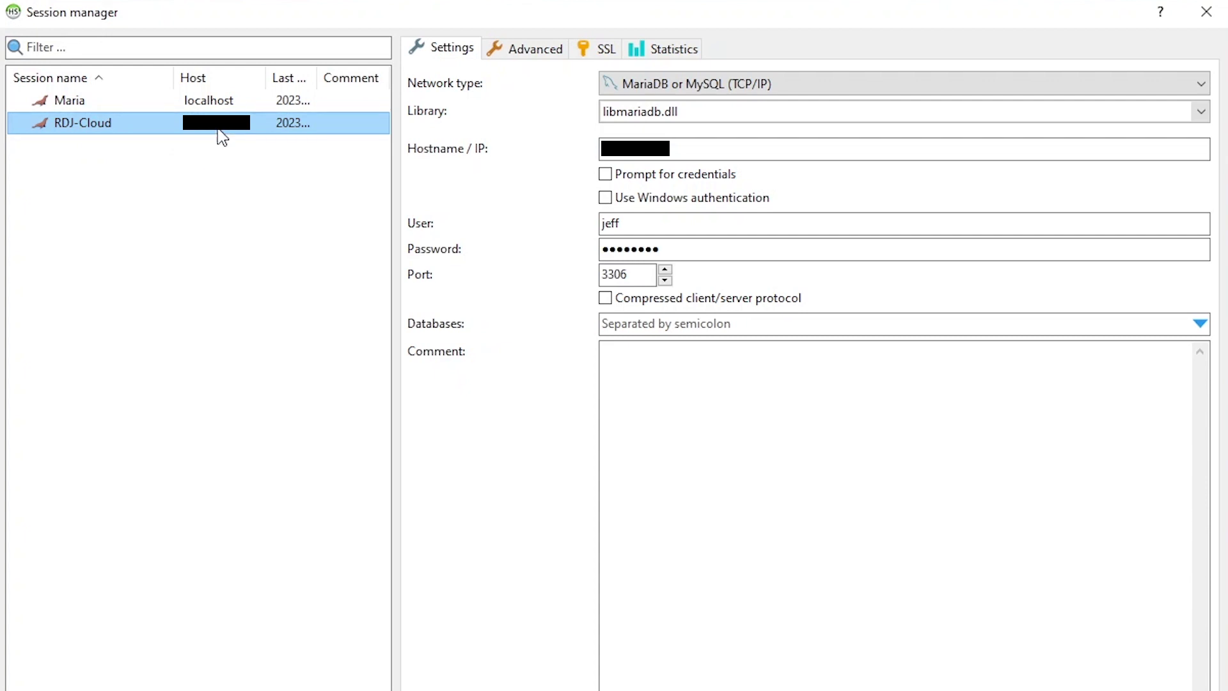
Check the RDJ-Cloud session's server address setting in HeidiSQL.
left_click(696, 144)
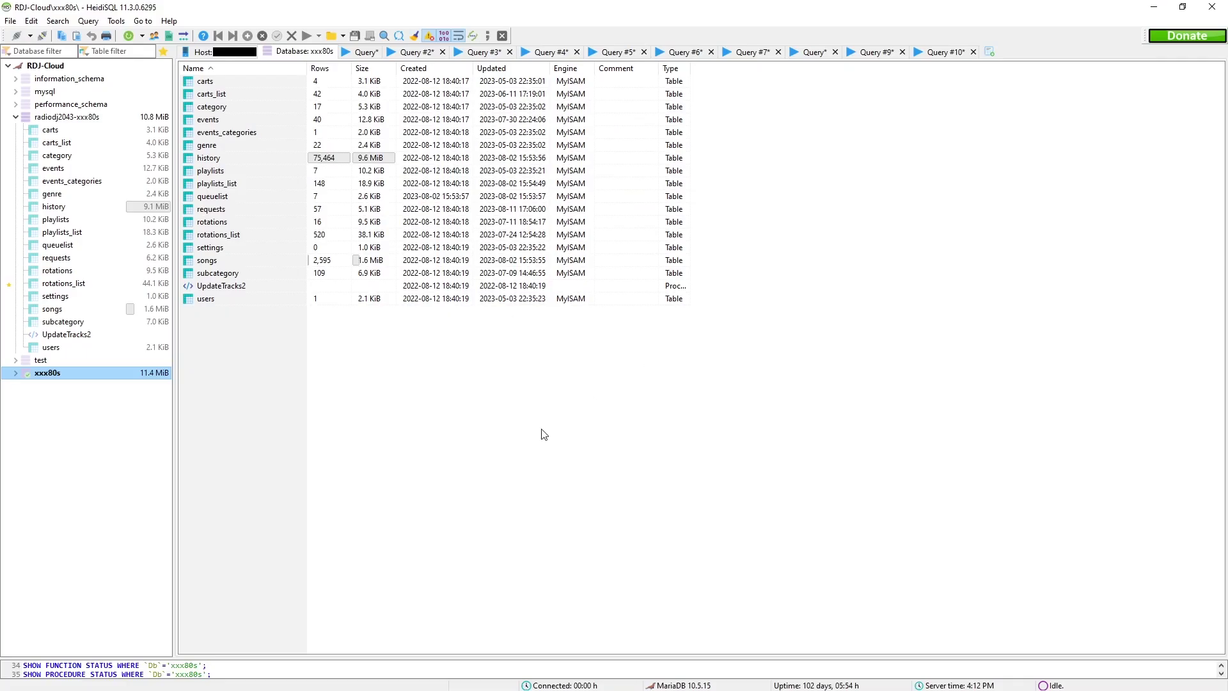
Create the database user request2 with access from any host (%).
left_click(115, 21)
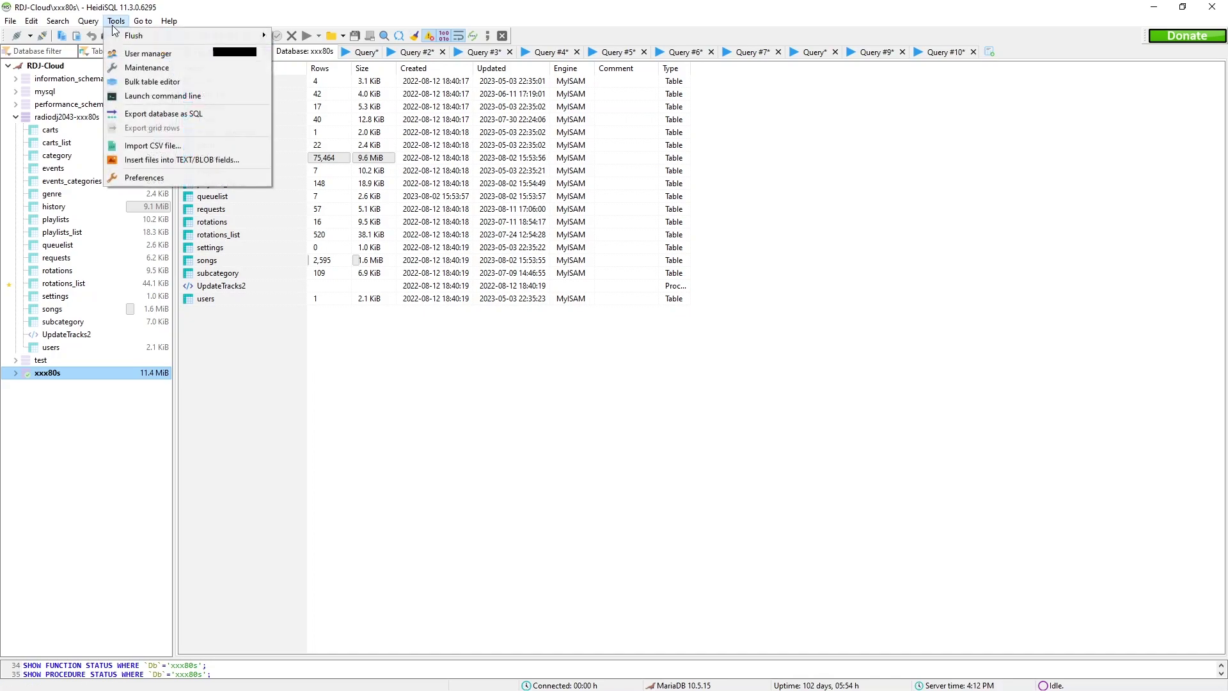
left_click(363, 117)
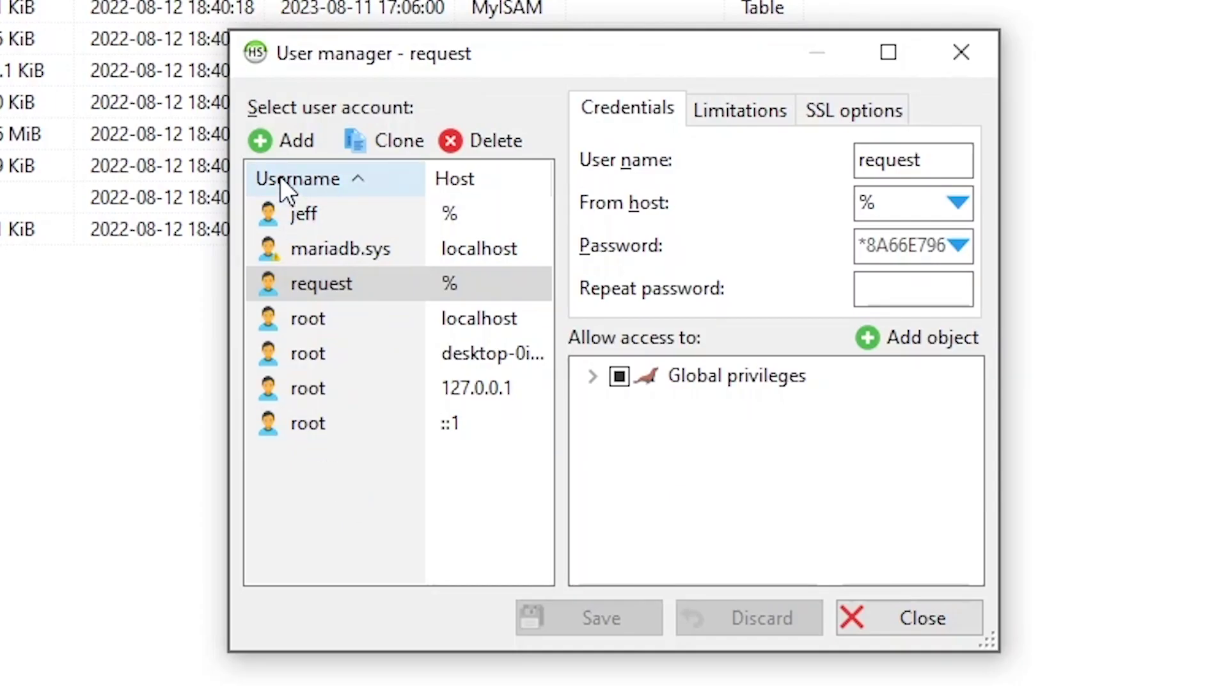
left_click(281, 142)
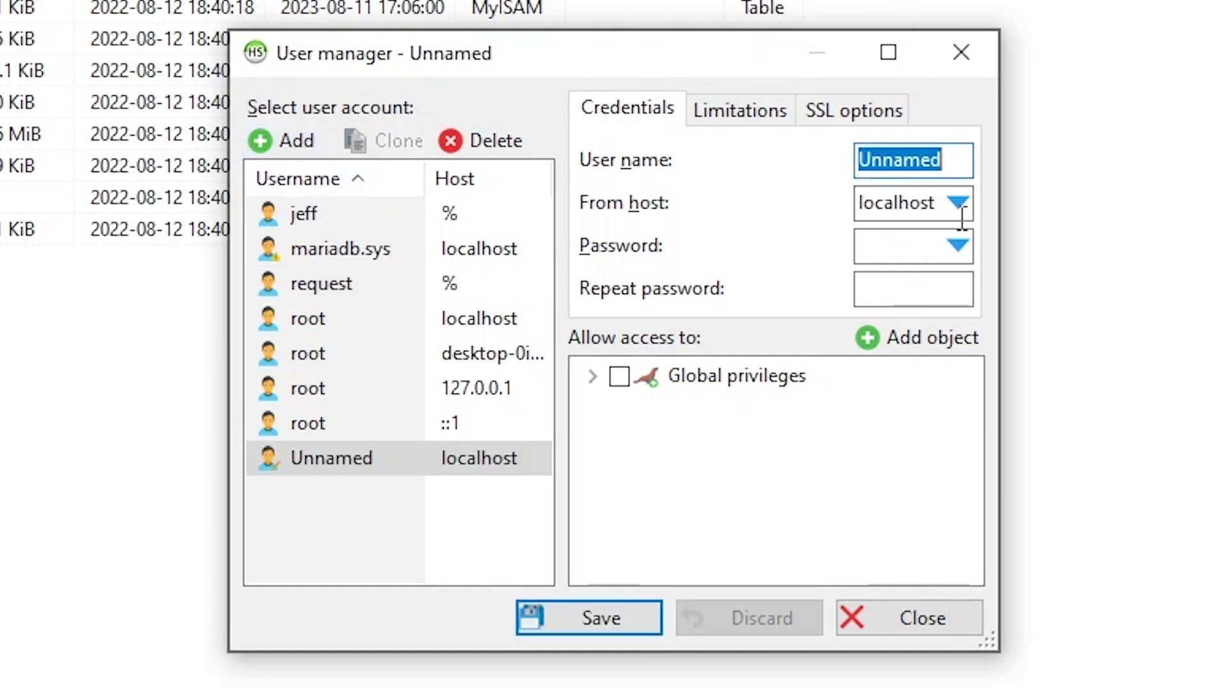
type("request2")
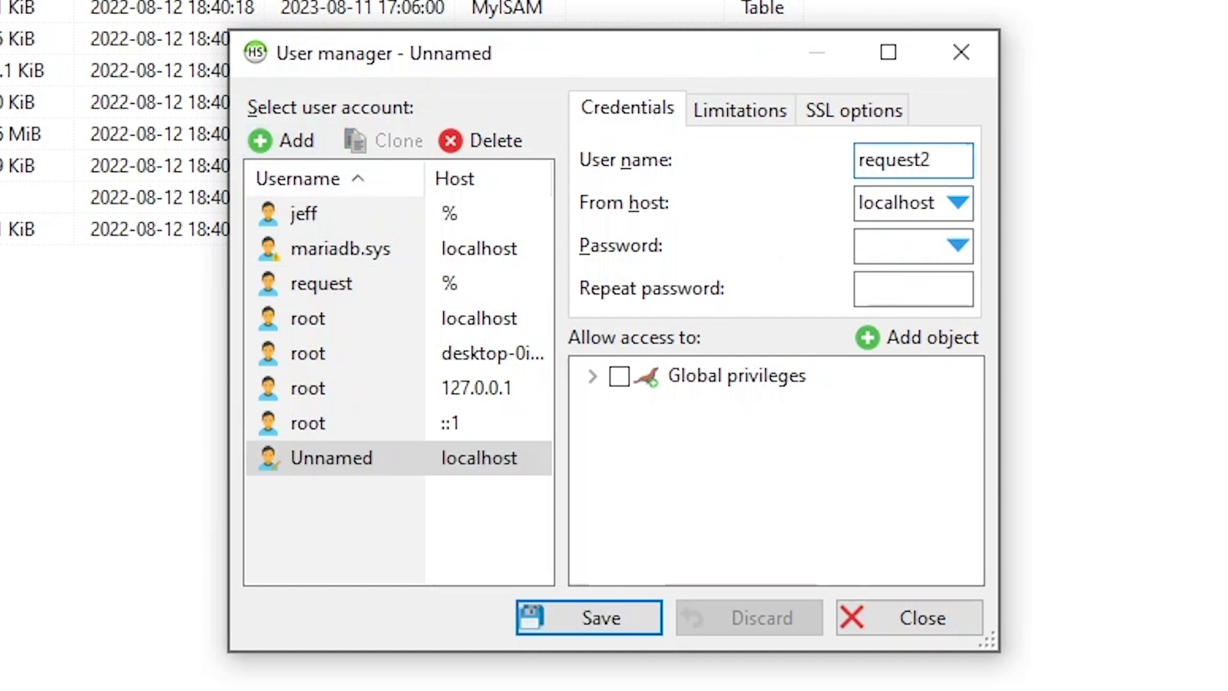
left_click(958, 205)
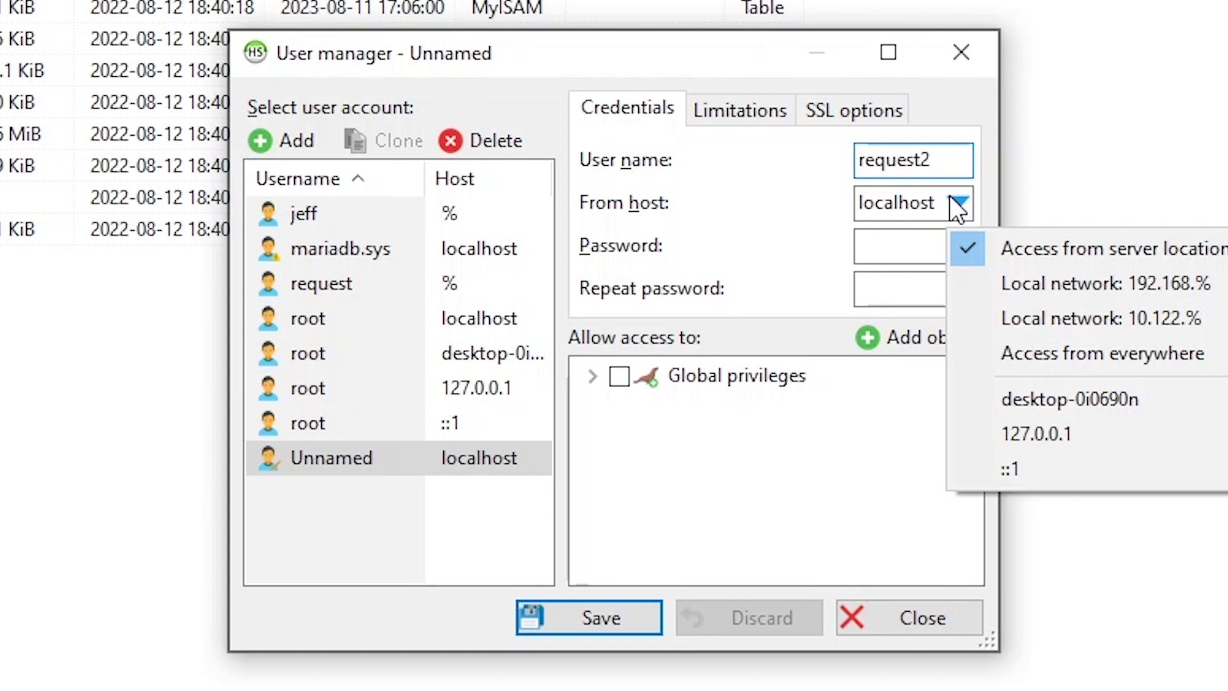
left_click(1179, 354)
Give request2 a generated password and all global privileges, save it, and close the user manager.
left_click(956, 245)
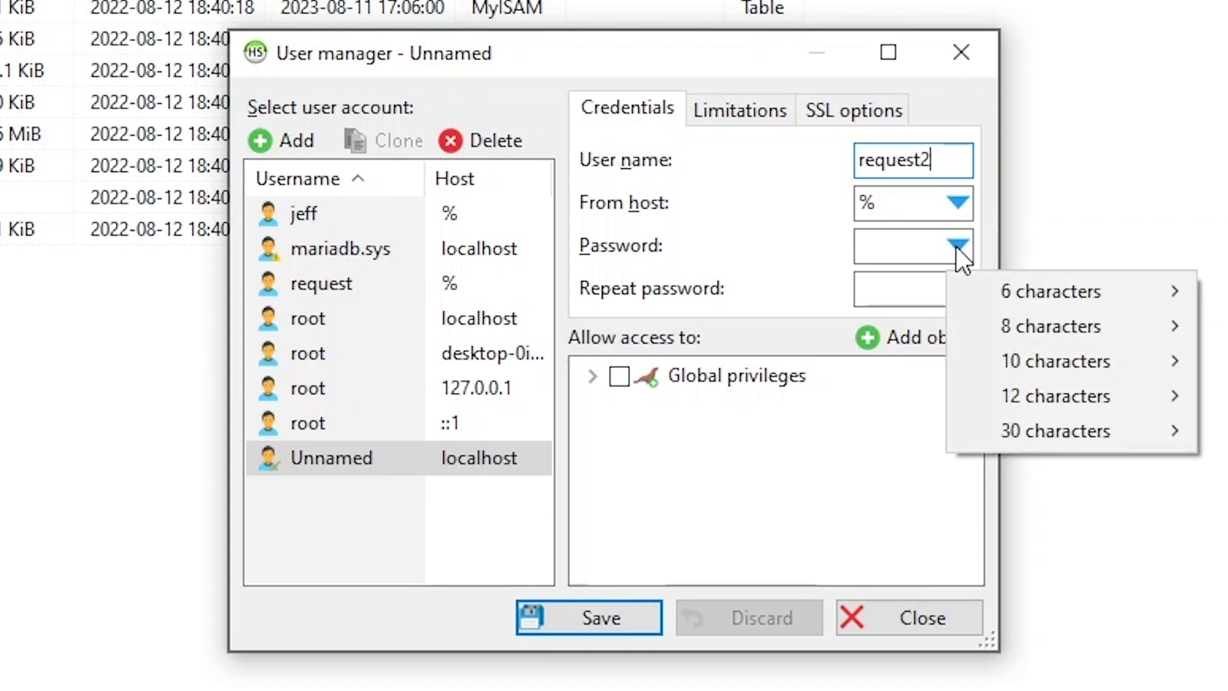
left_click(871, 246)
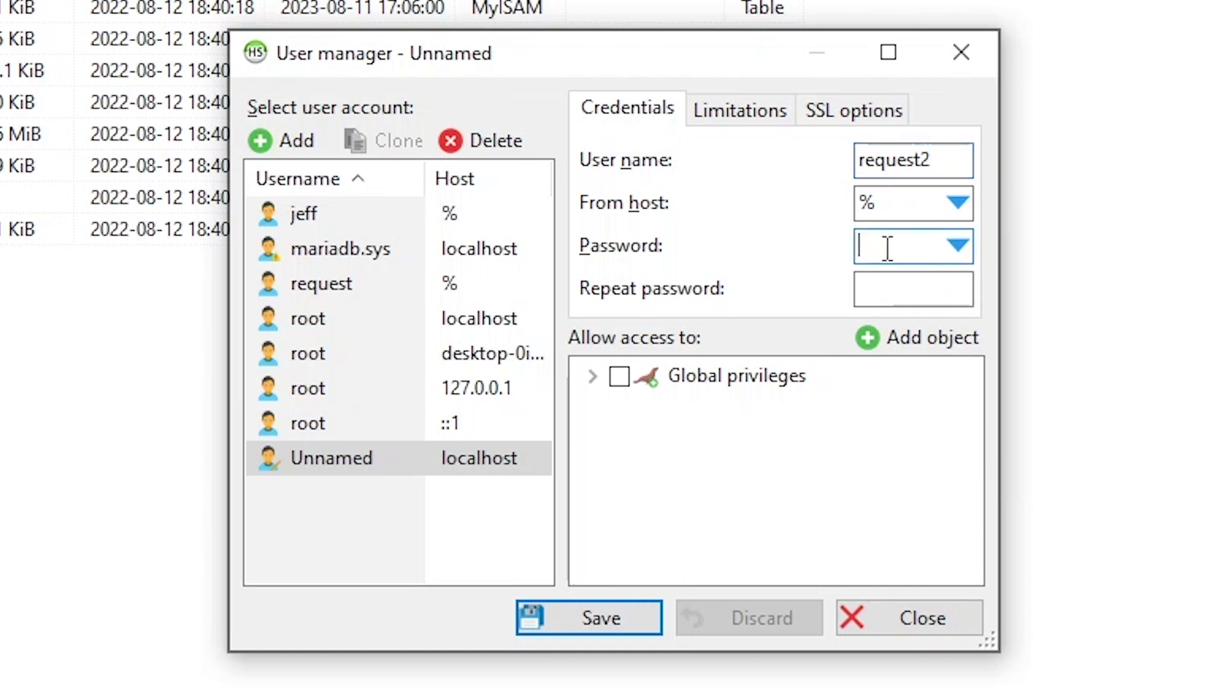
key("ctrl+v")
key("Tab")
key("ctrl+v")
left_click(618, 375)
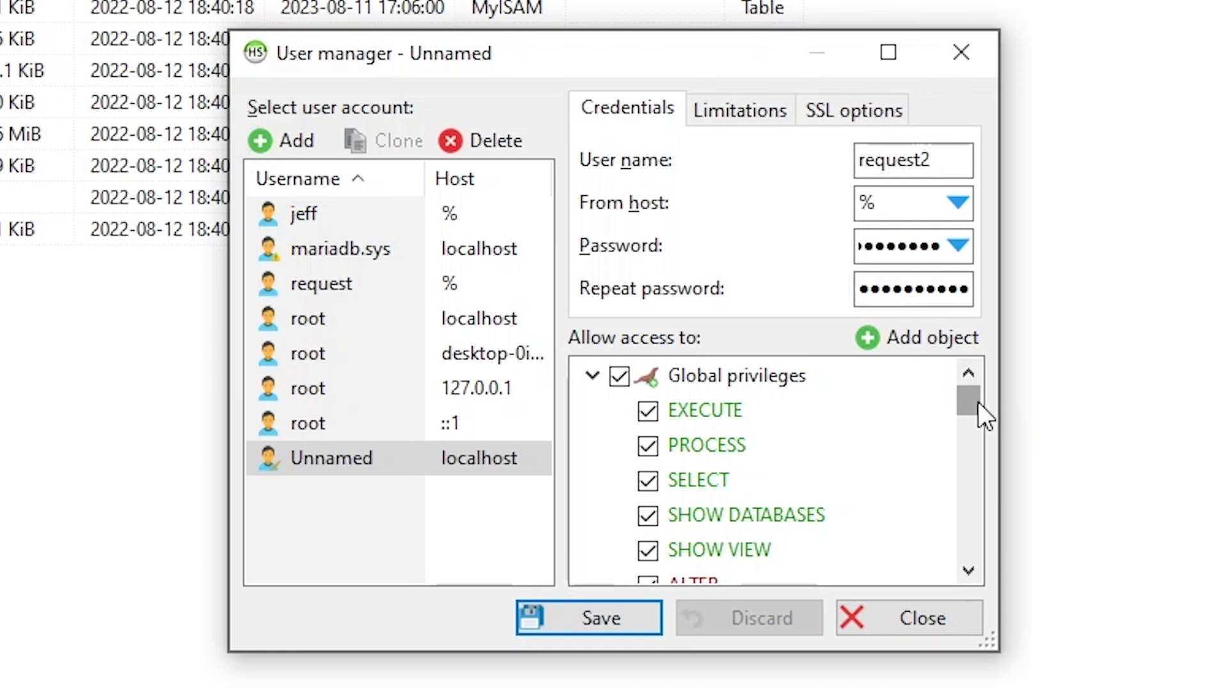
left_click(613, 611)
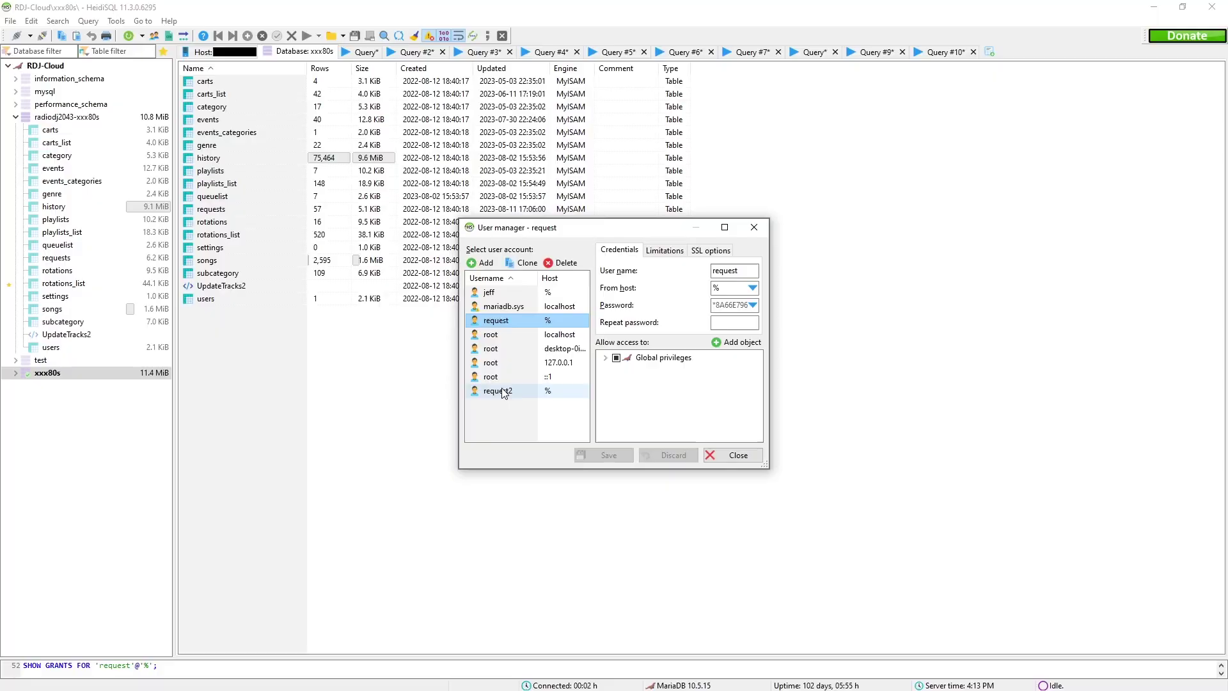
left_click(505, 392)
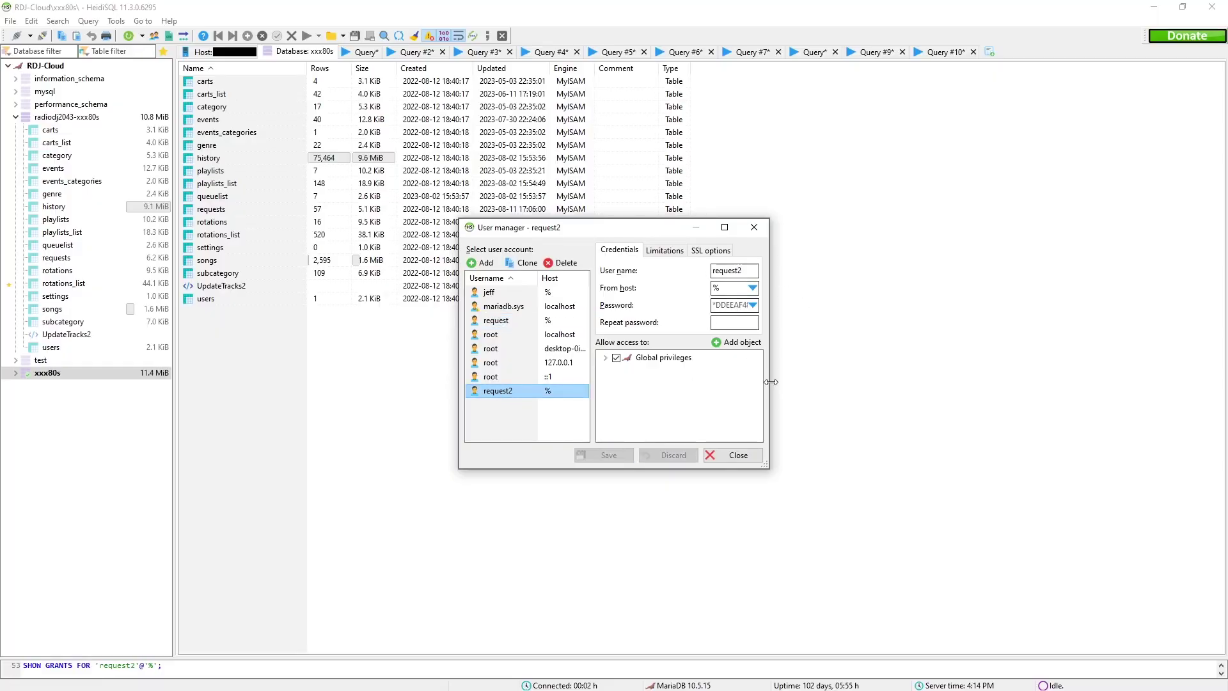
left_click(746, 455)
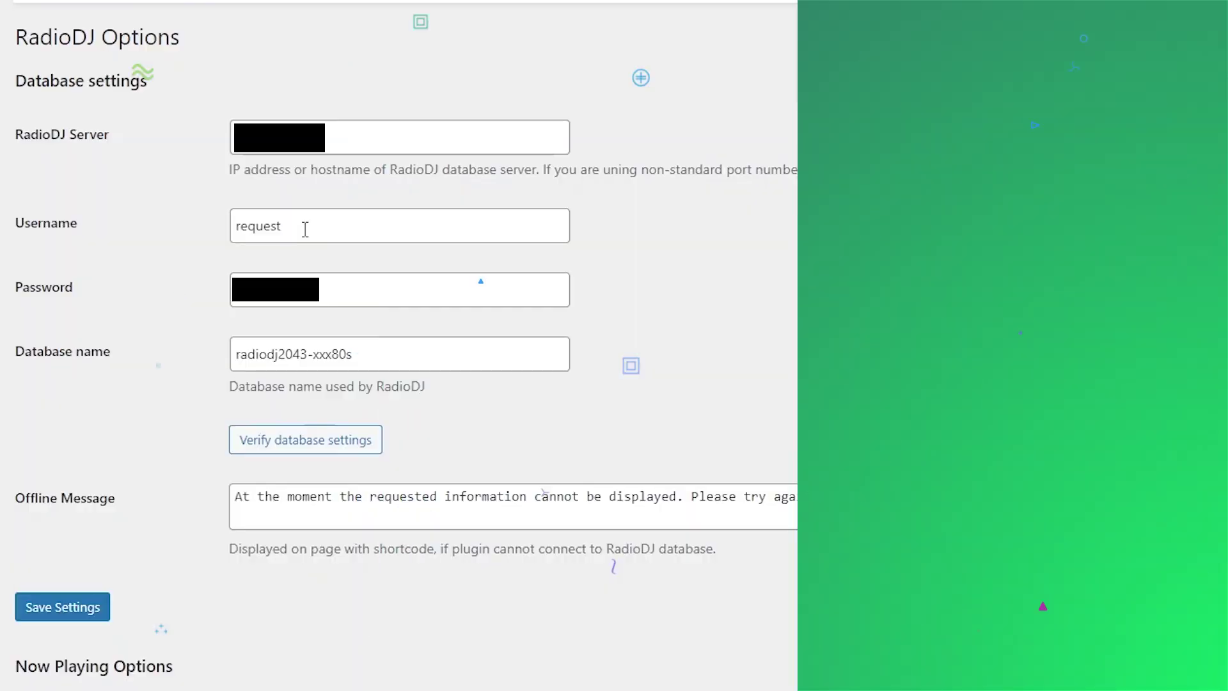
Enter request2 and its password as the plugin's database login, then verify the database settings.
left_click(305, 229)
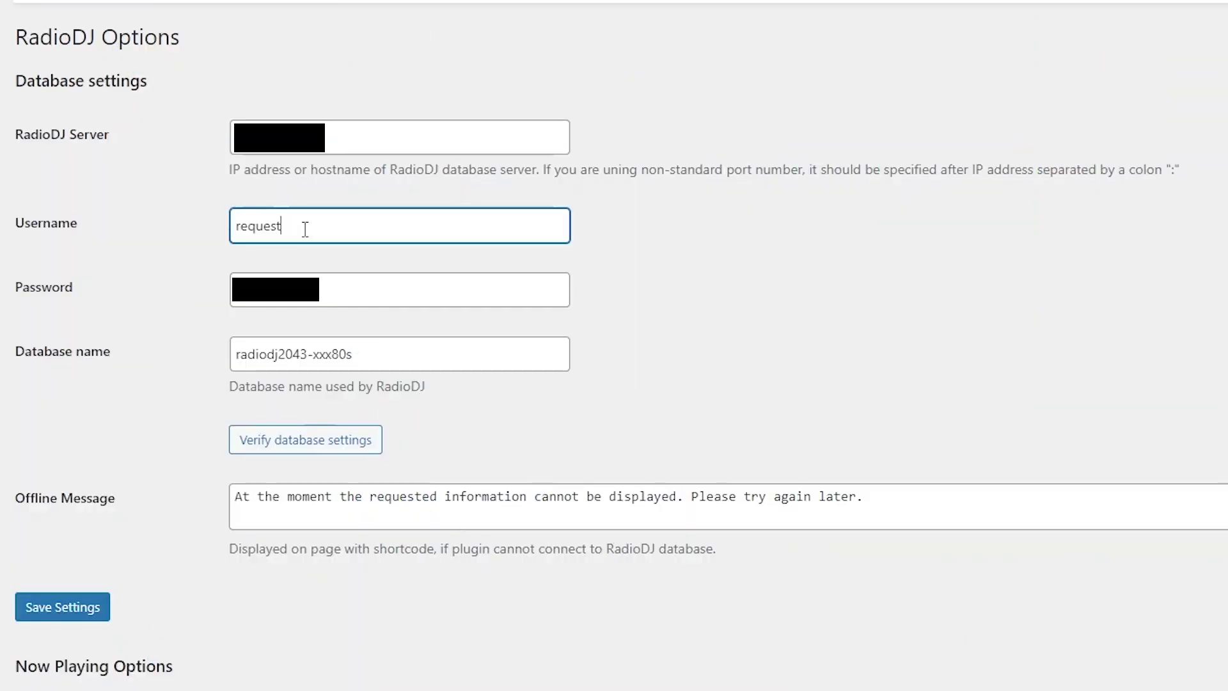
key("Tab")
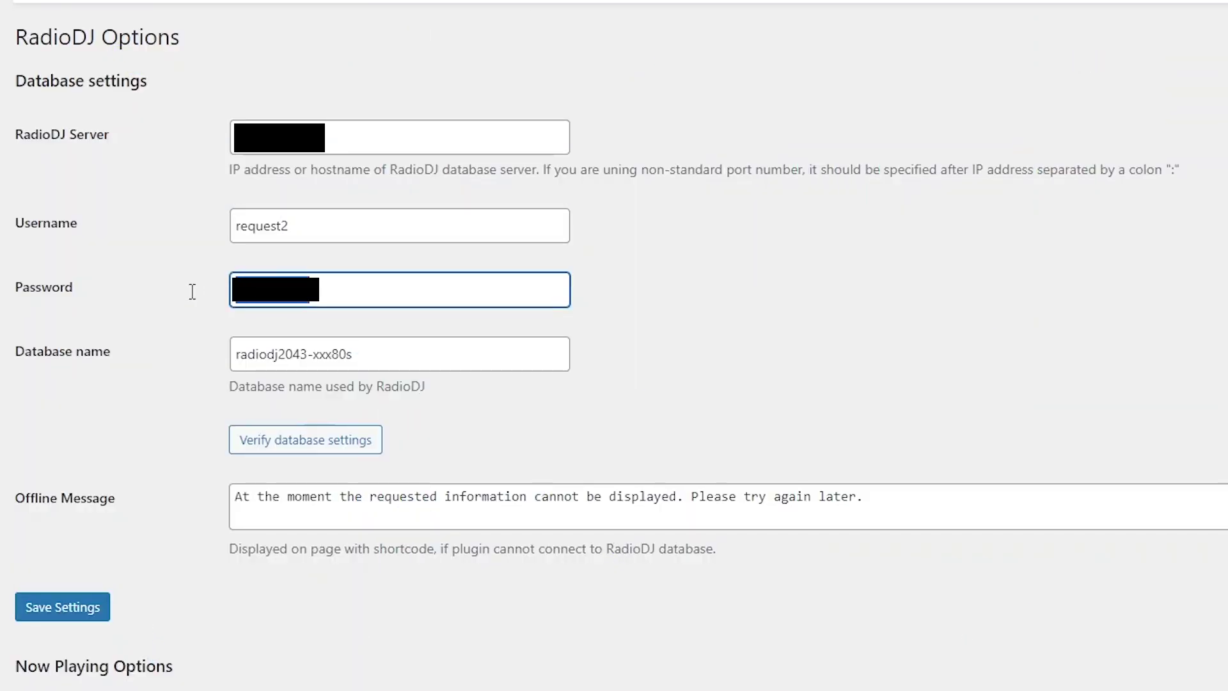
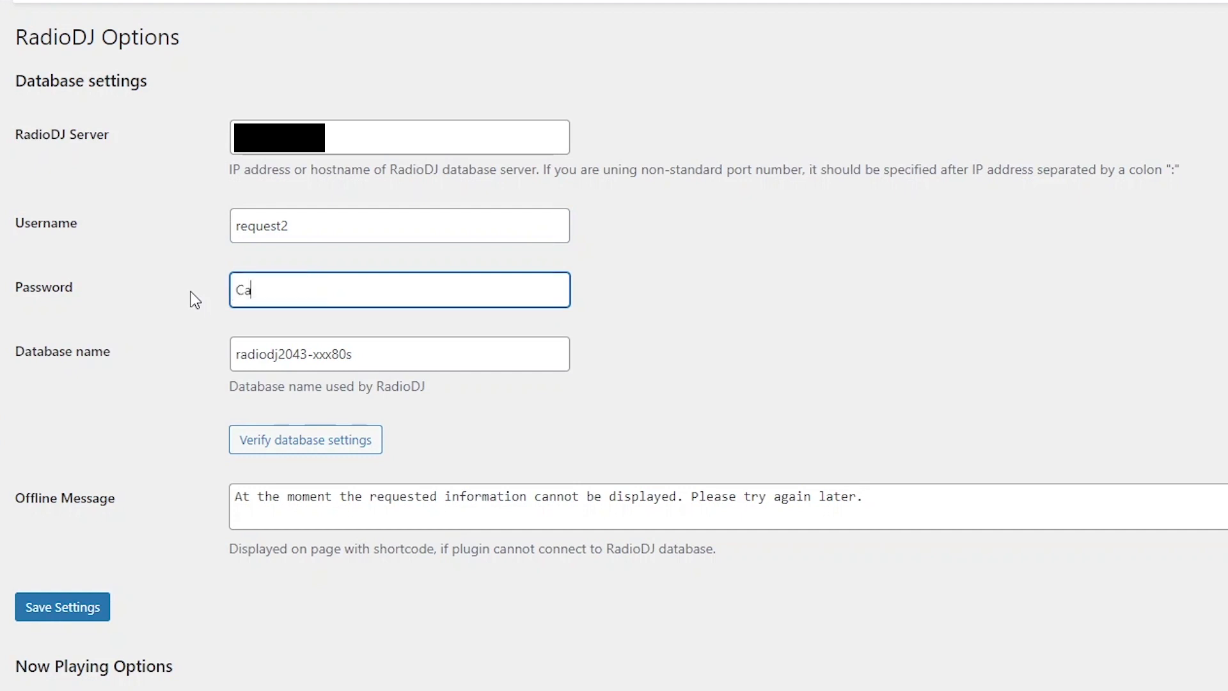
left_click(302, 440)
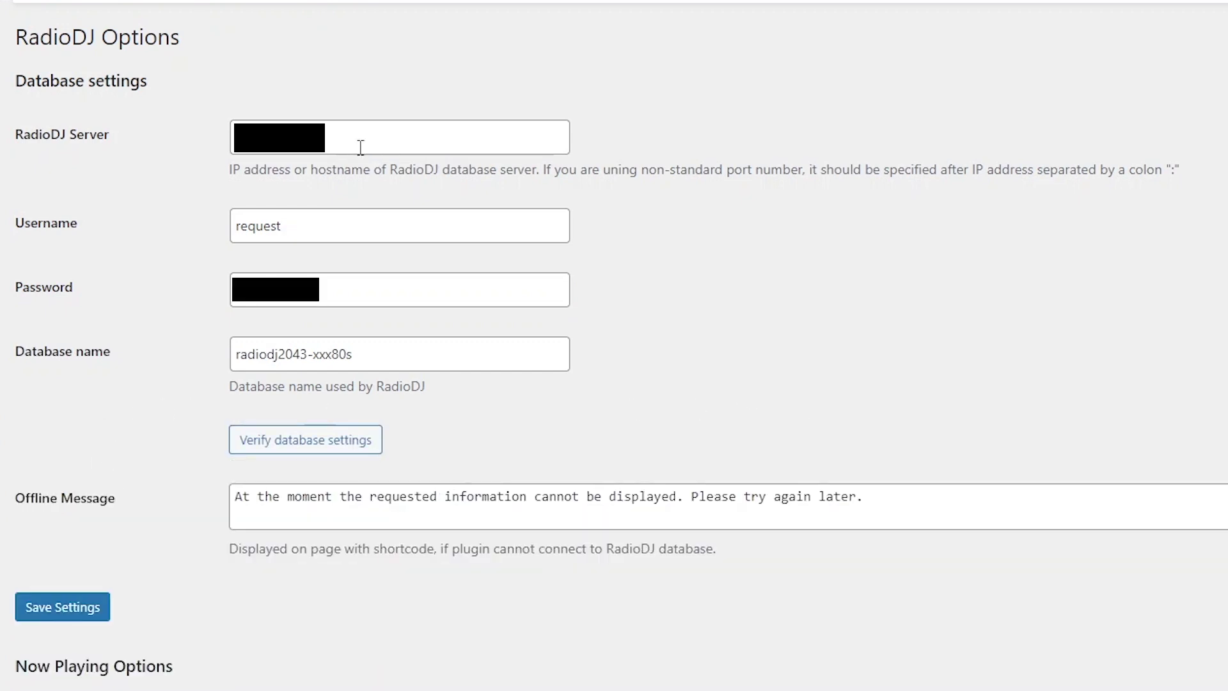
left_click(361, 146)
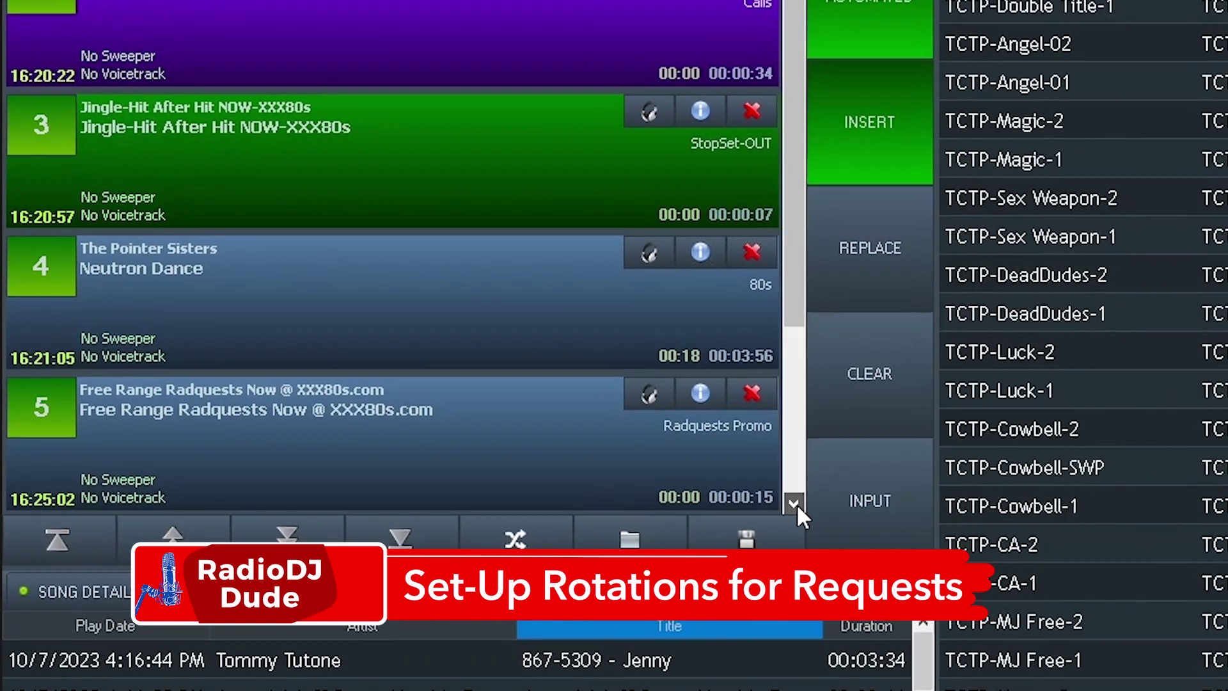
left_click(797, 504)
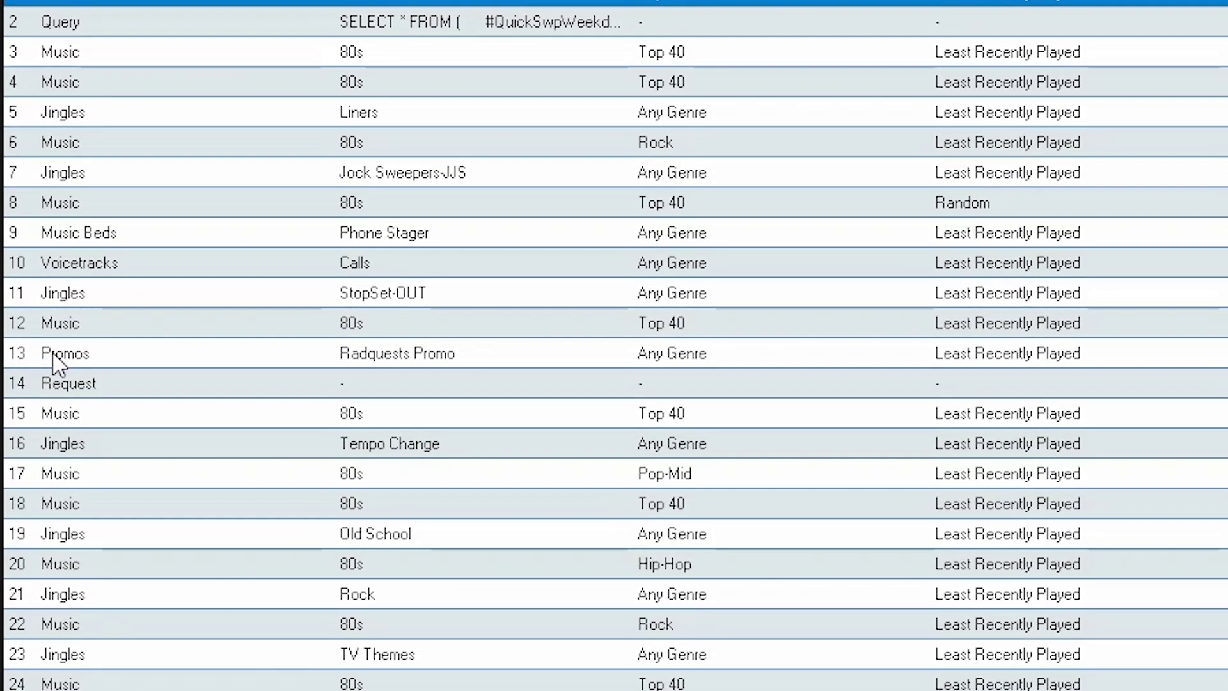
Check that the Radquests Promo rotation entry keeps Radquests Promo as its subcategory.
left_click(53, 357)
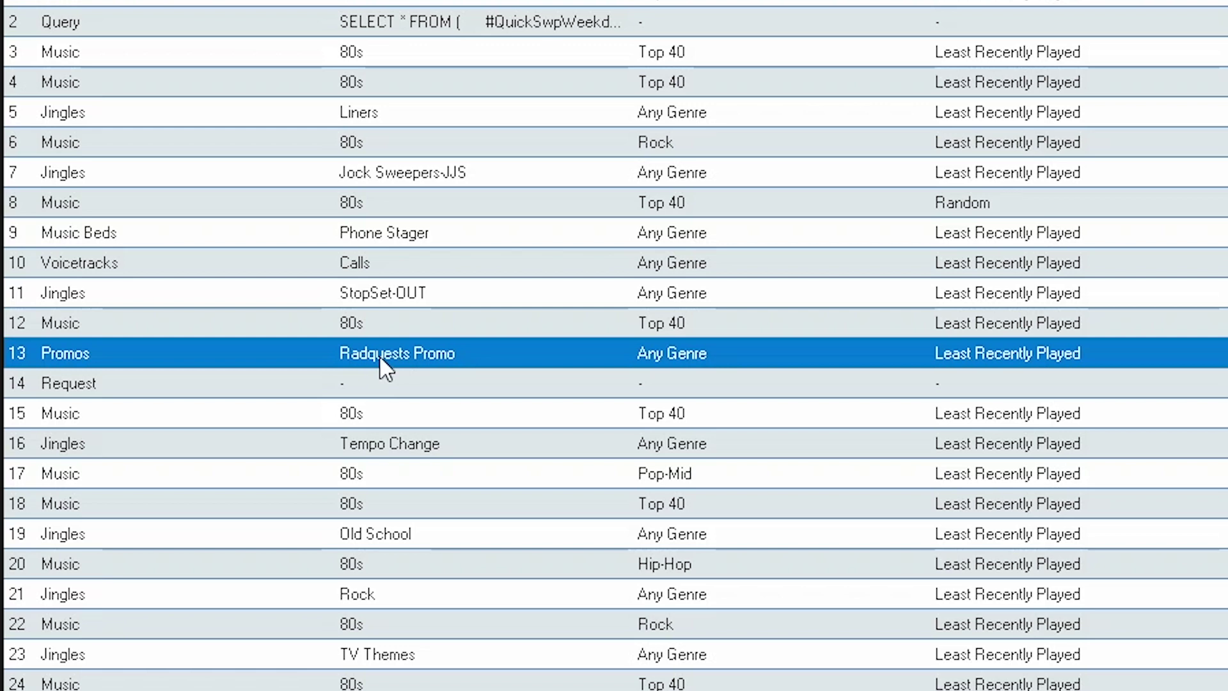
left_click(1142, 380)
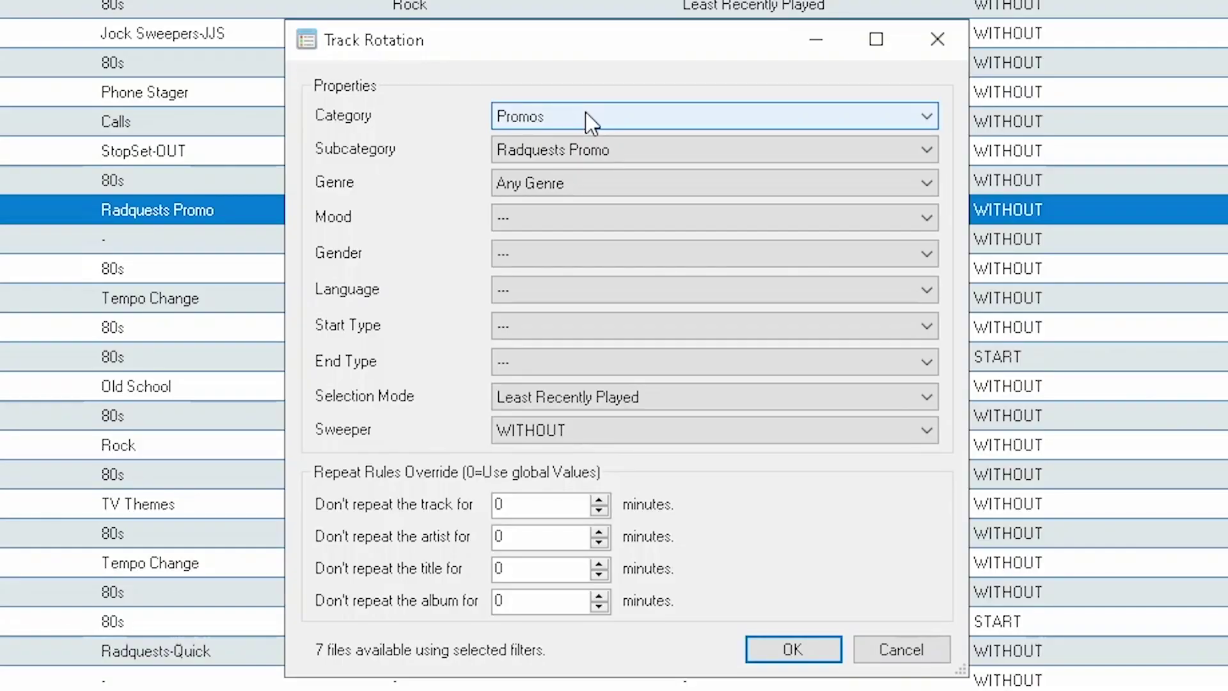
left_click(567, 152)
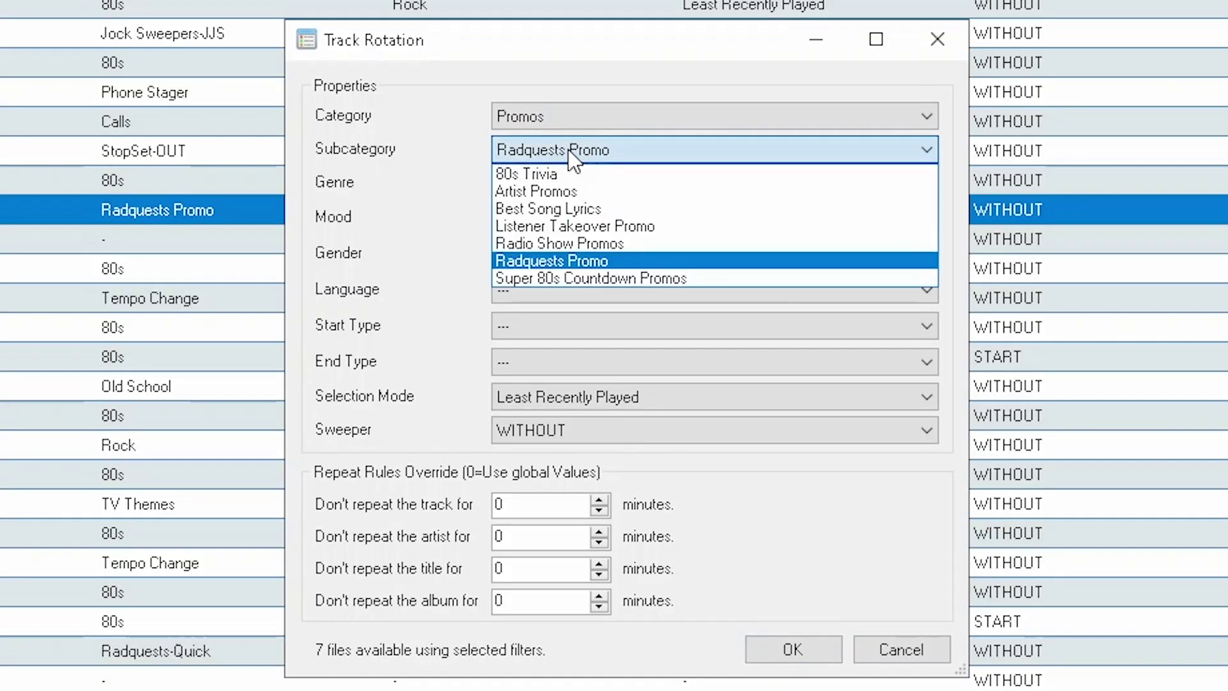
left_click(593, 256)
left_click(895, 648)
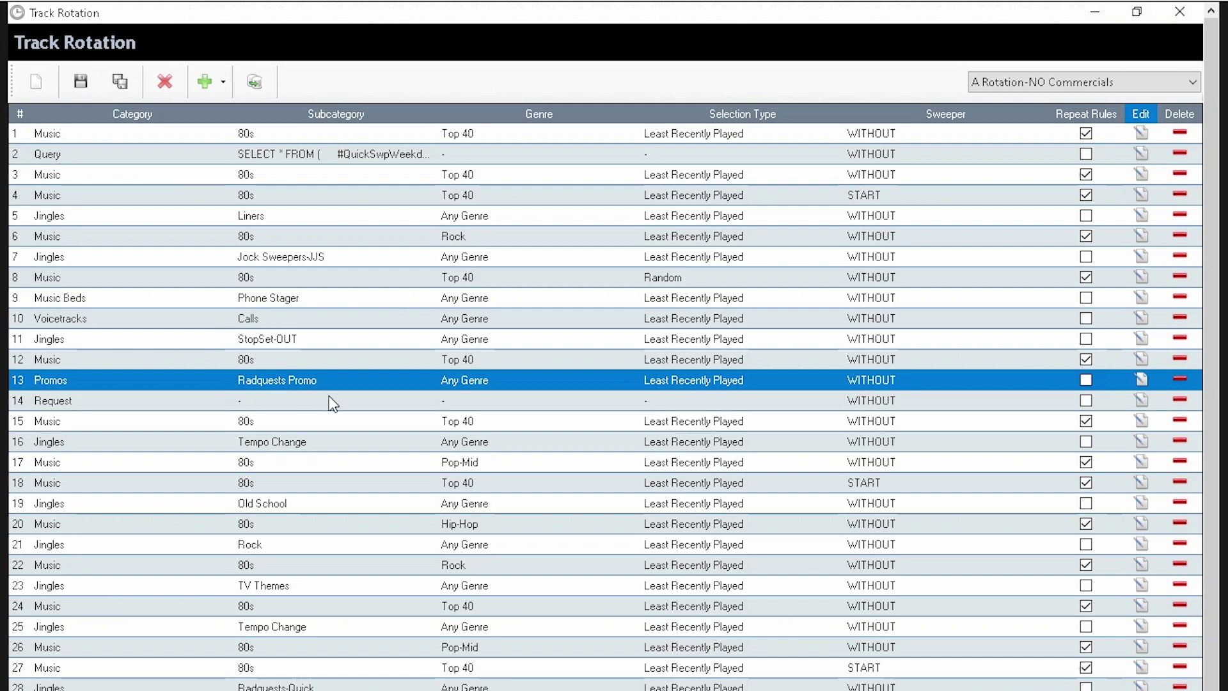
Add a Track From Requests slot after it with the sweeper set to WITHOUT.
left_click(171, 400)
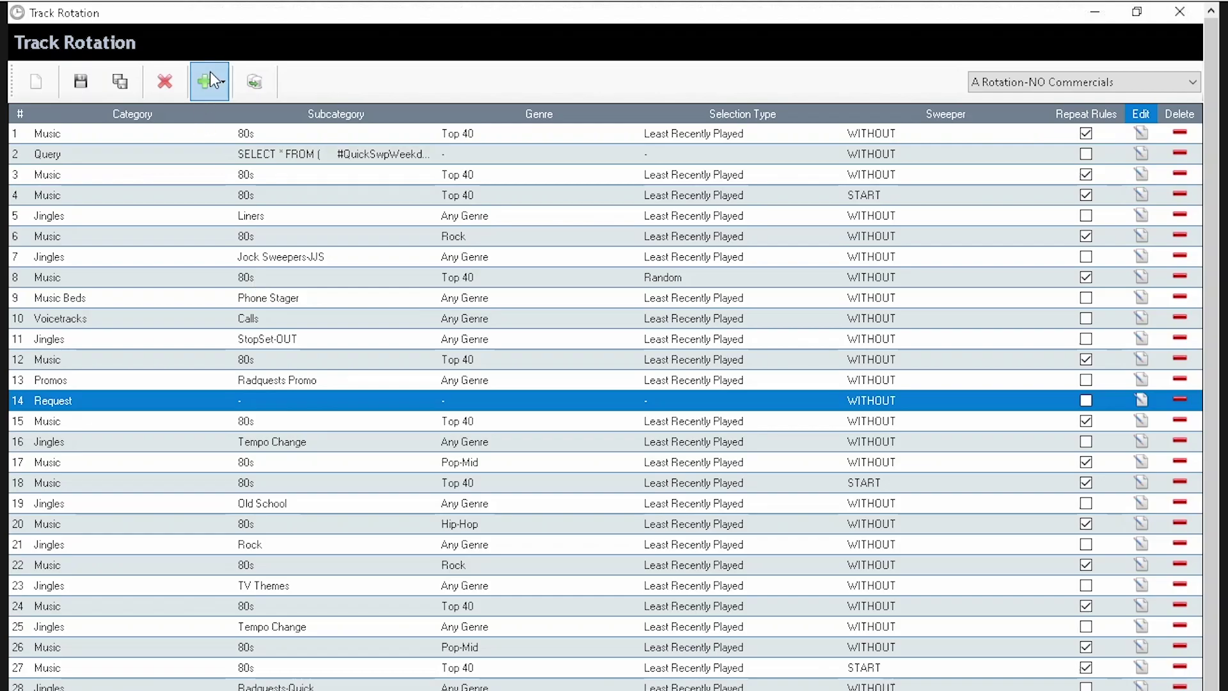
left_click(218, 83)
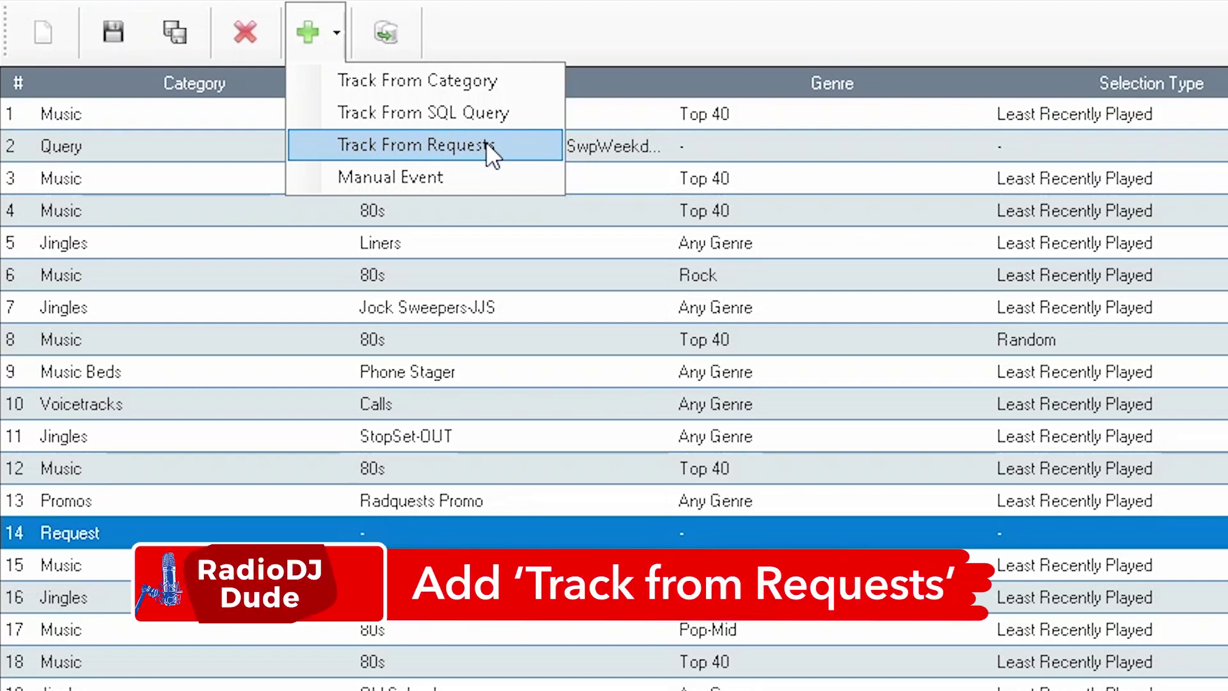
left_click(486, 142)
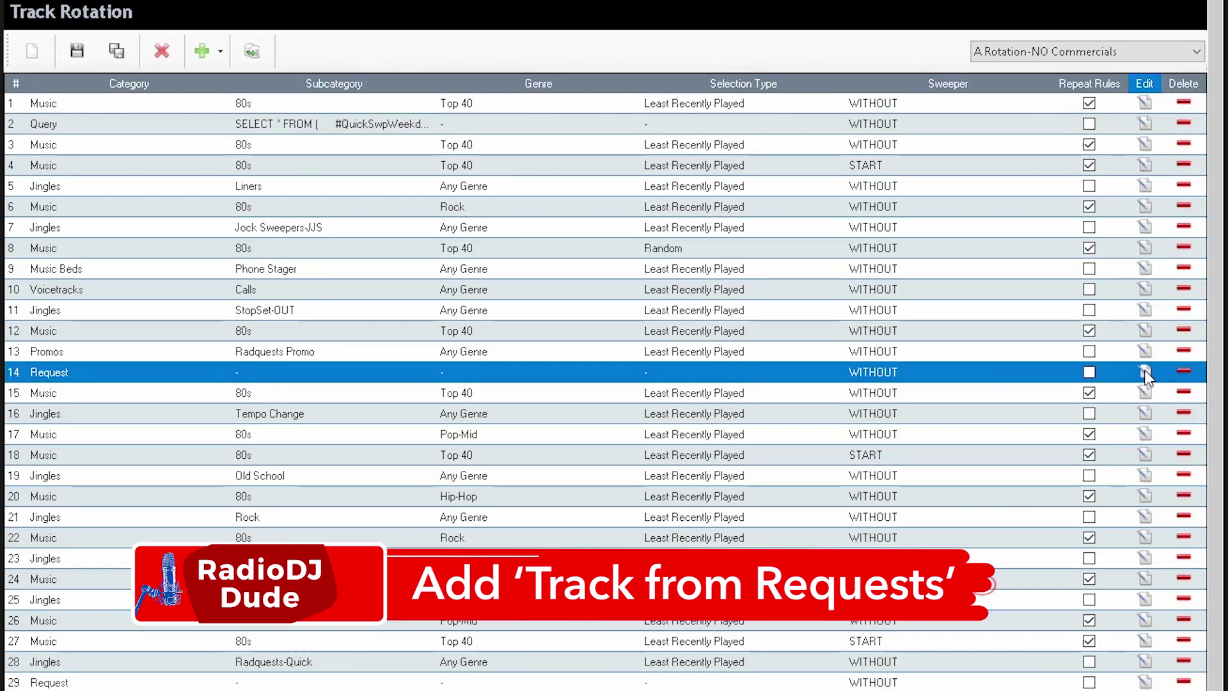
left_click(1145, 371)
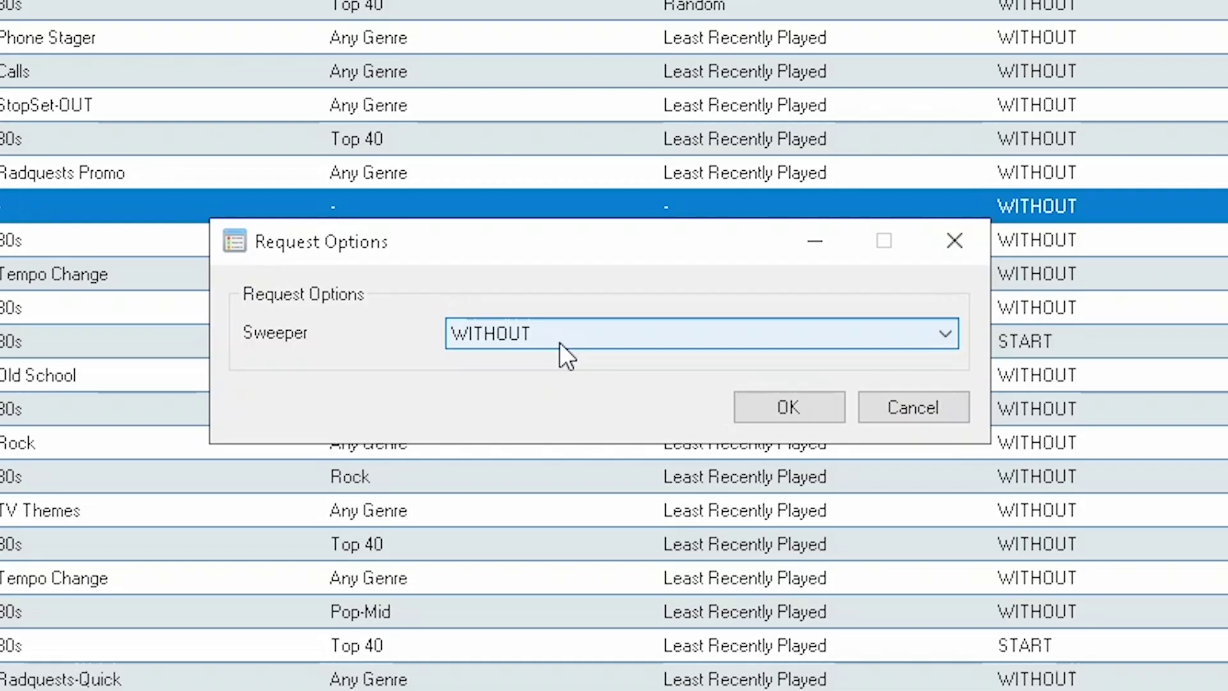
left_click(582, 455)
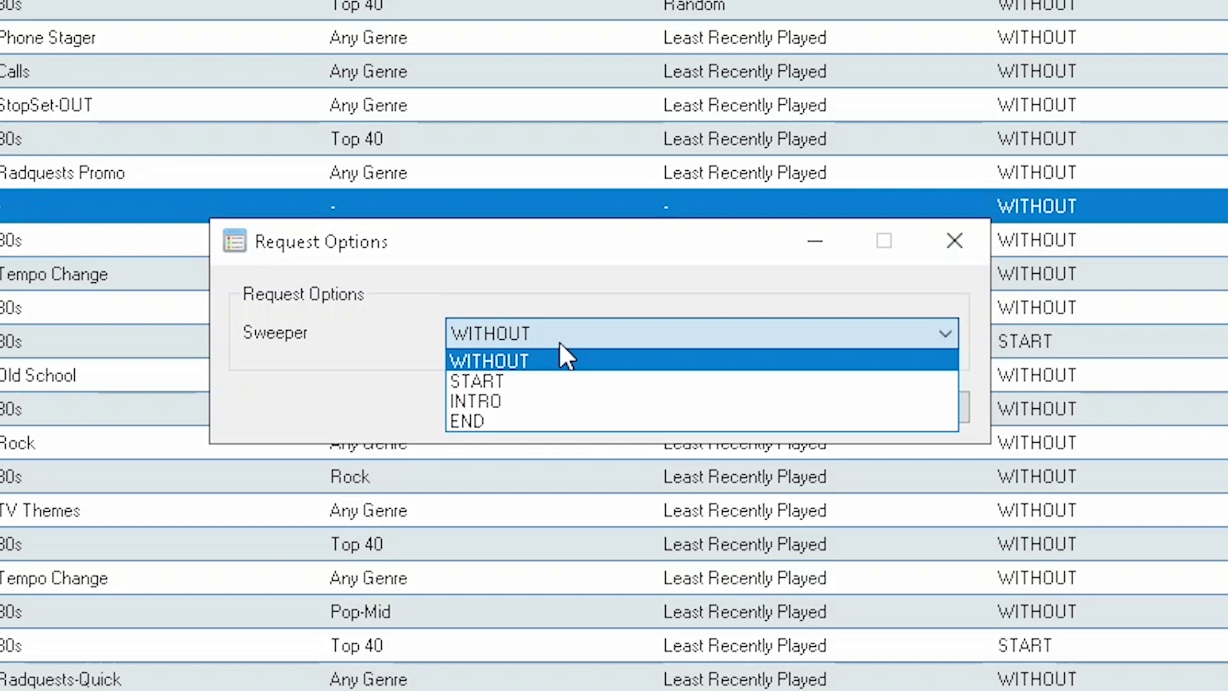
left_click(559, 344)
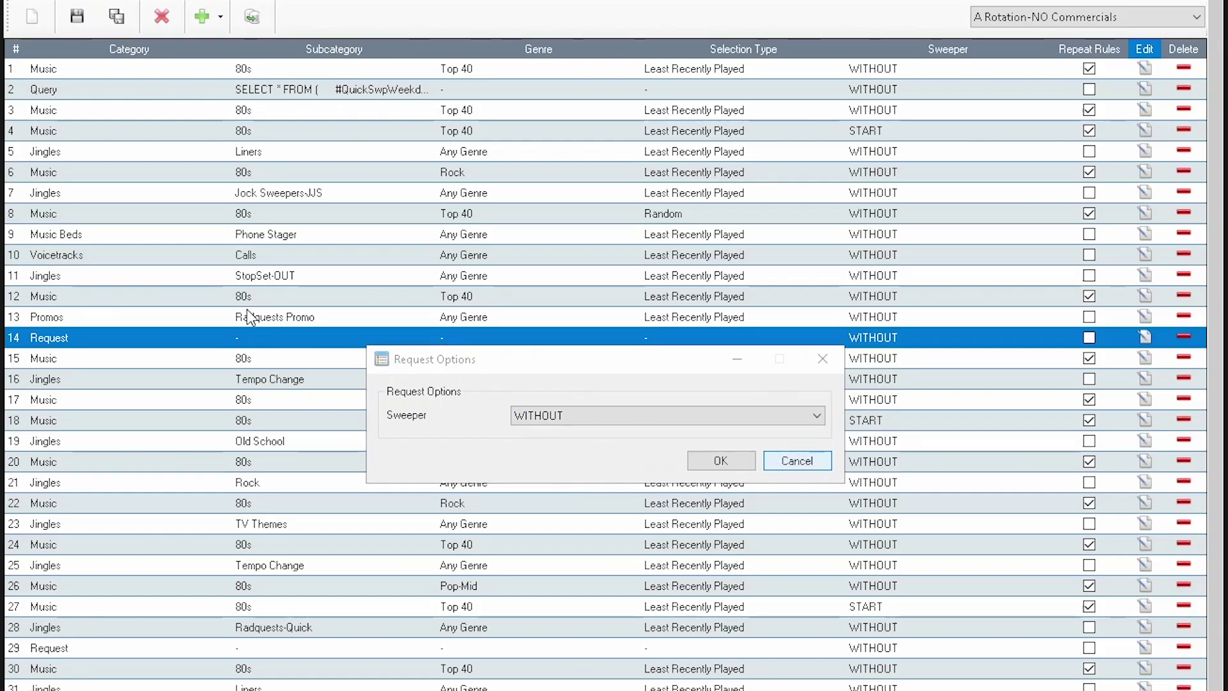
key("Escape")
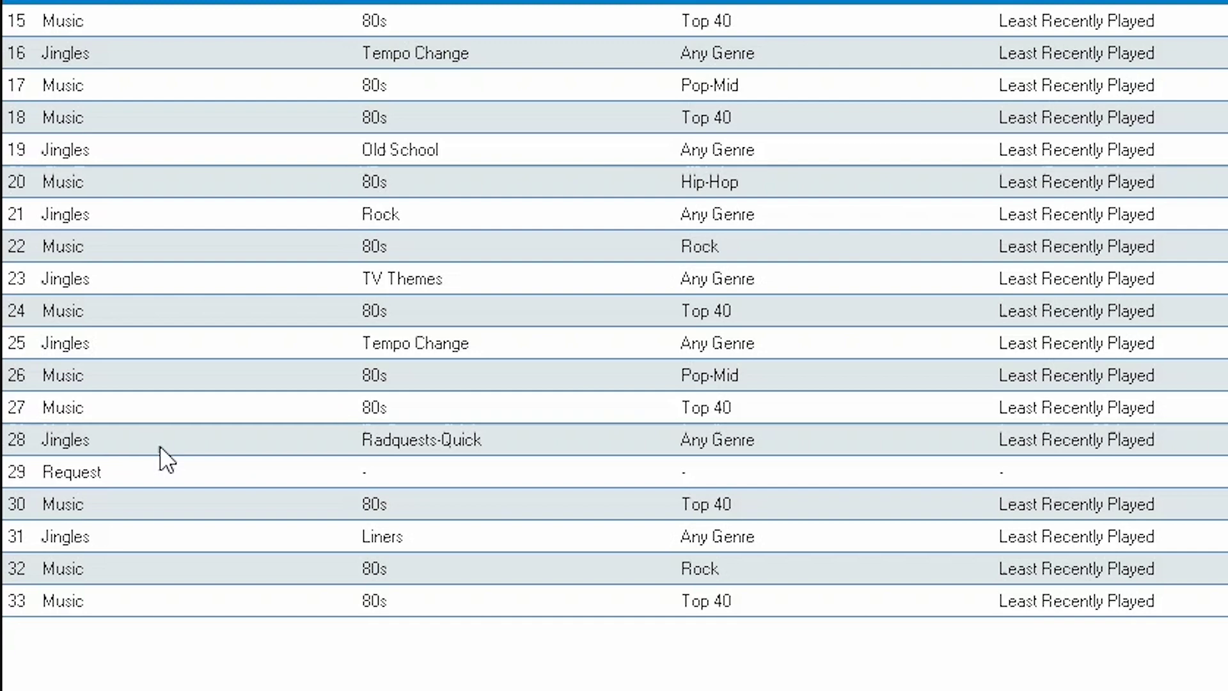
Review the Radquests-Quick, Radquests Promo, row 29 Request and 80s Top 40 entries, then close Track Rotation.
left_click(484, 451)
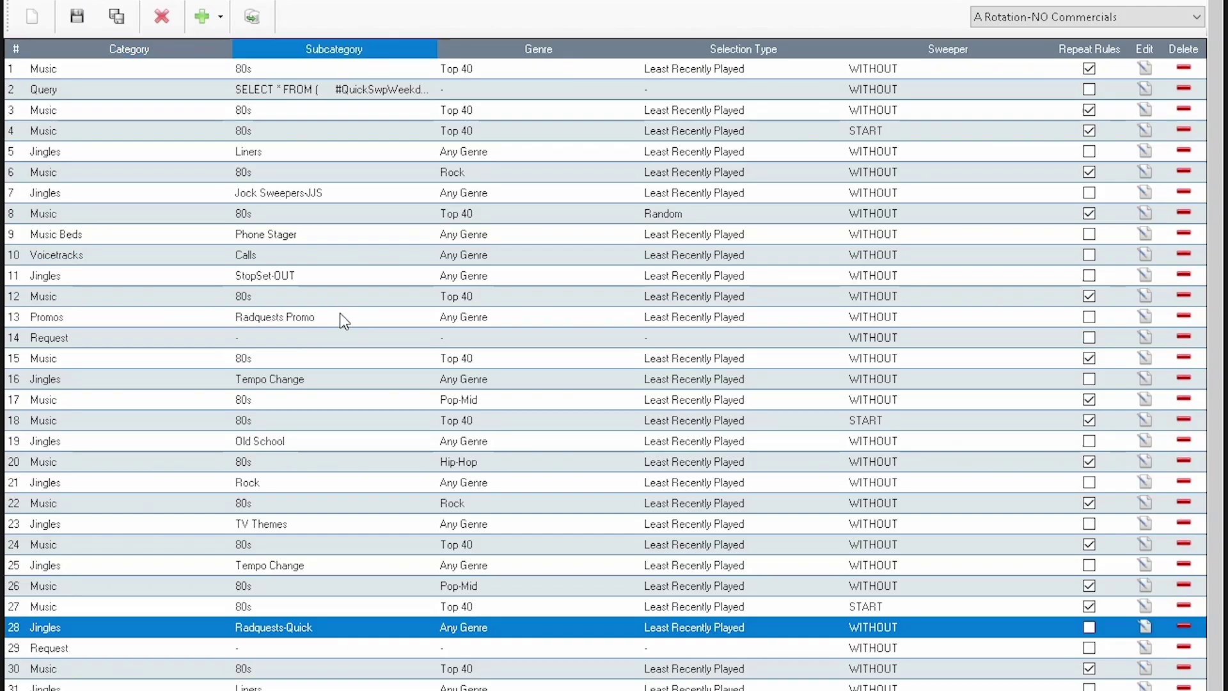
left_click(339, 313)
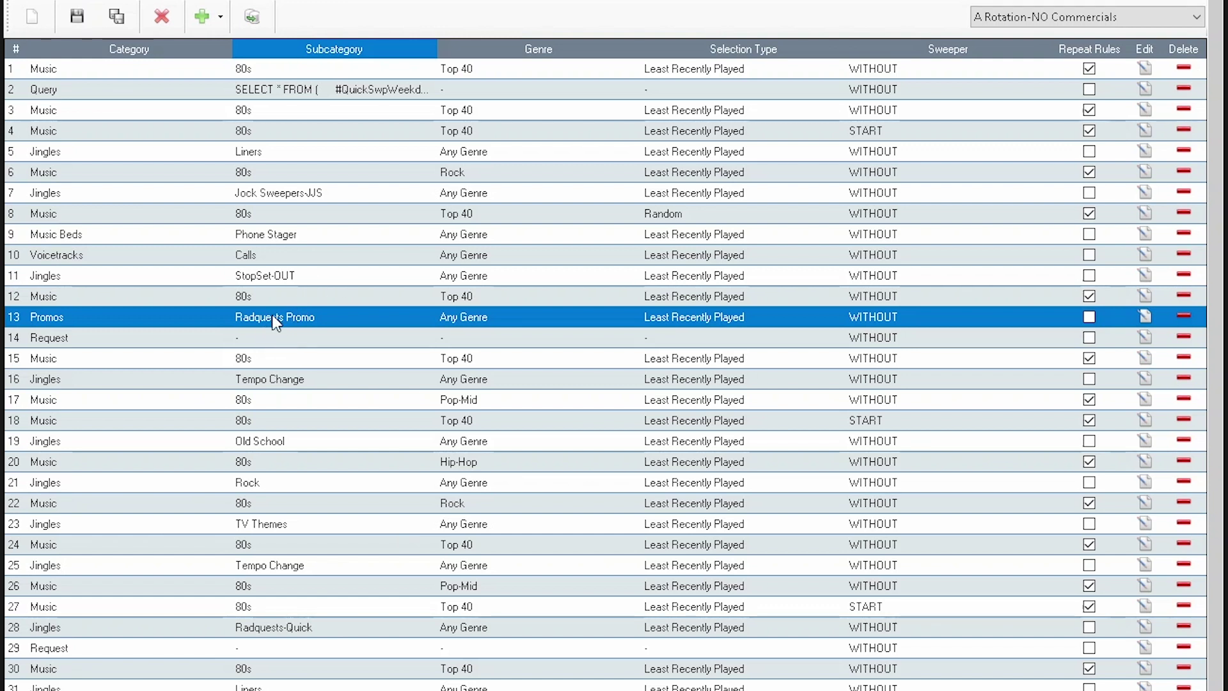
left_click(275, 640)
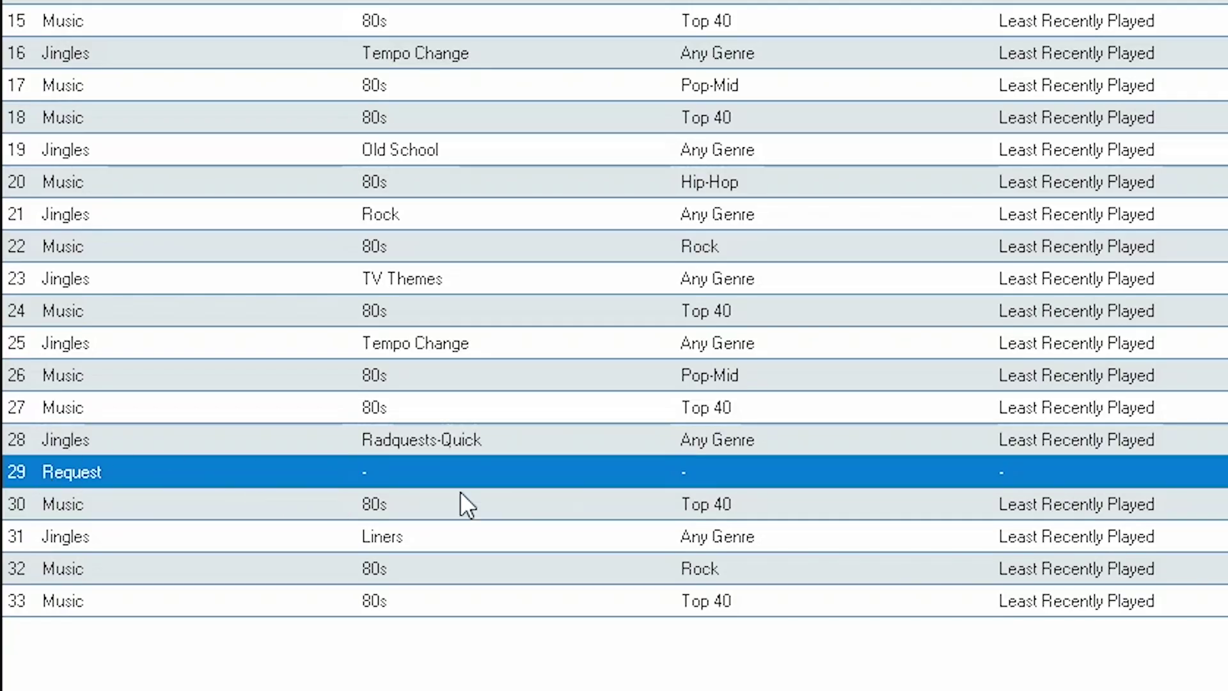
left_click(350, 509)
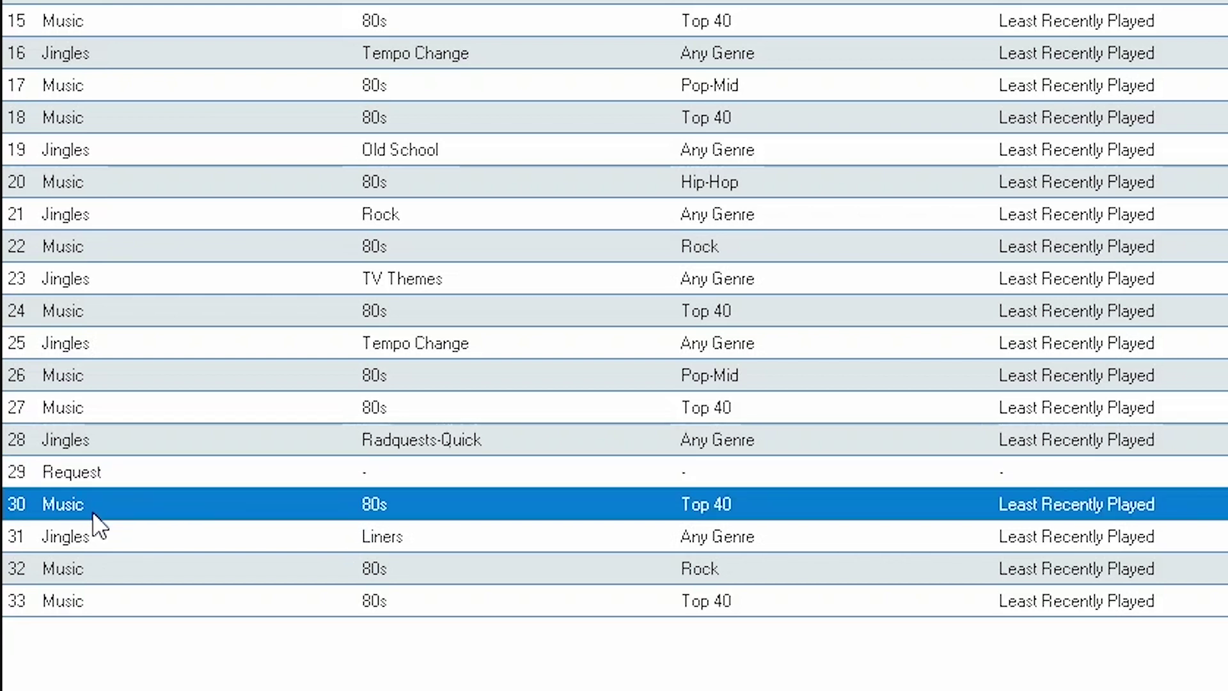
left_click(988, 160)
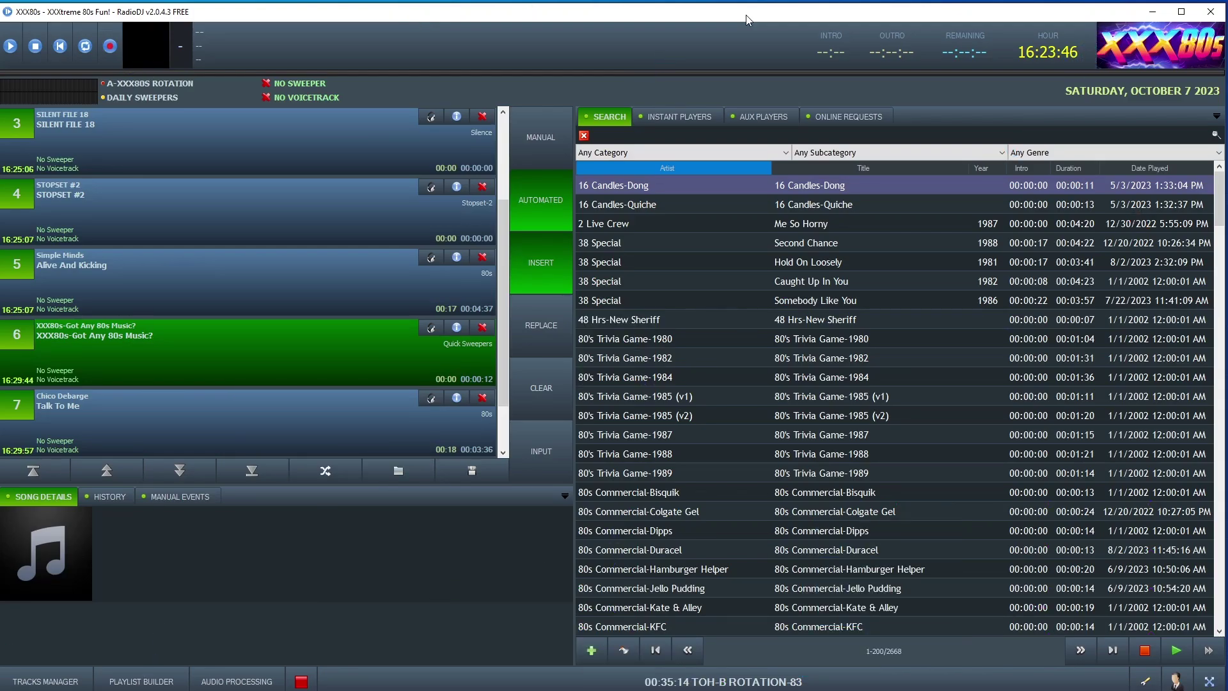
Filter the track library to the Promos category and bring up its subcategories.
left_click(624, 152)
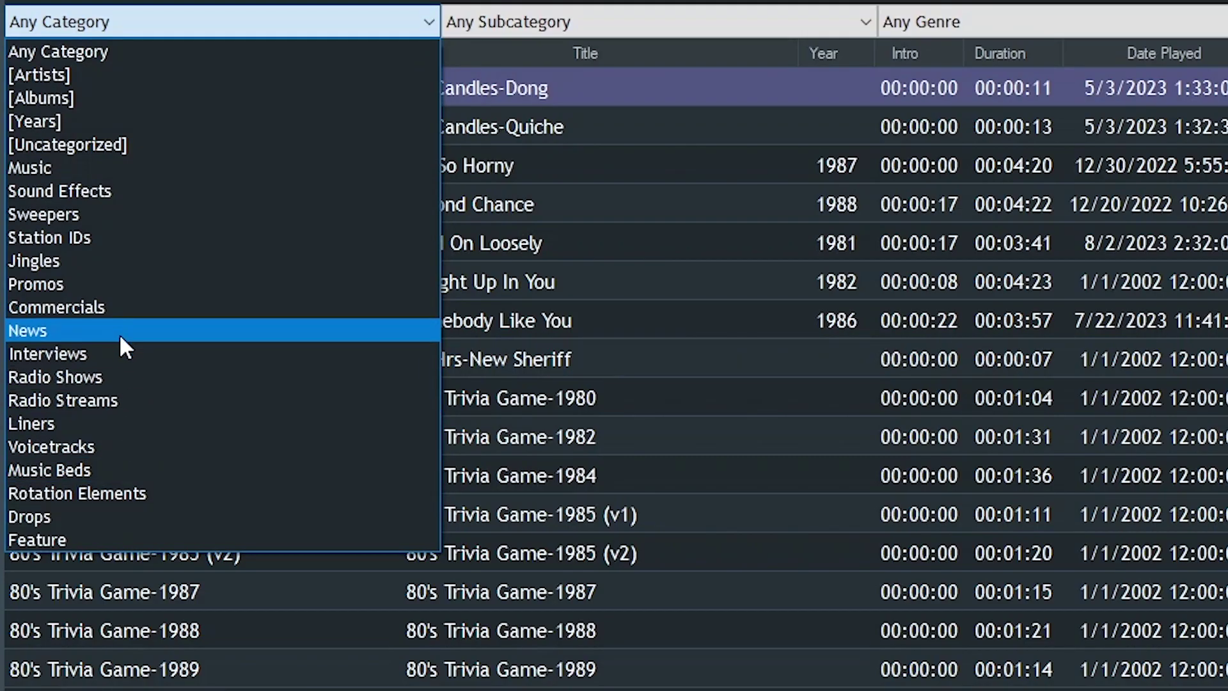
left_click(122, 286)
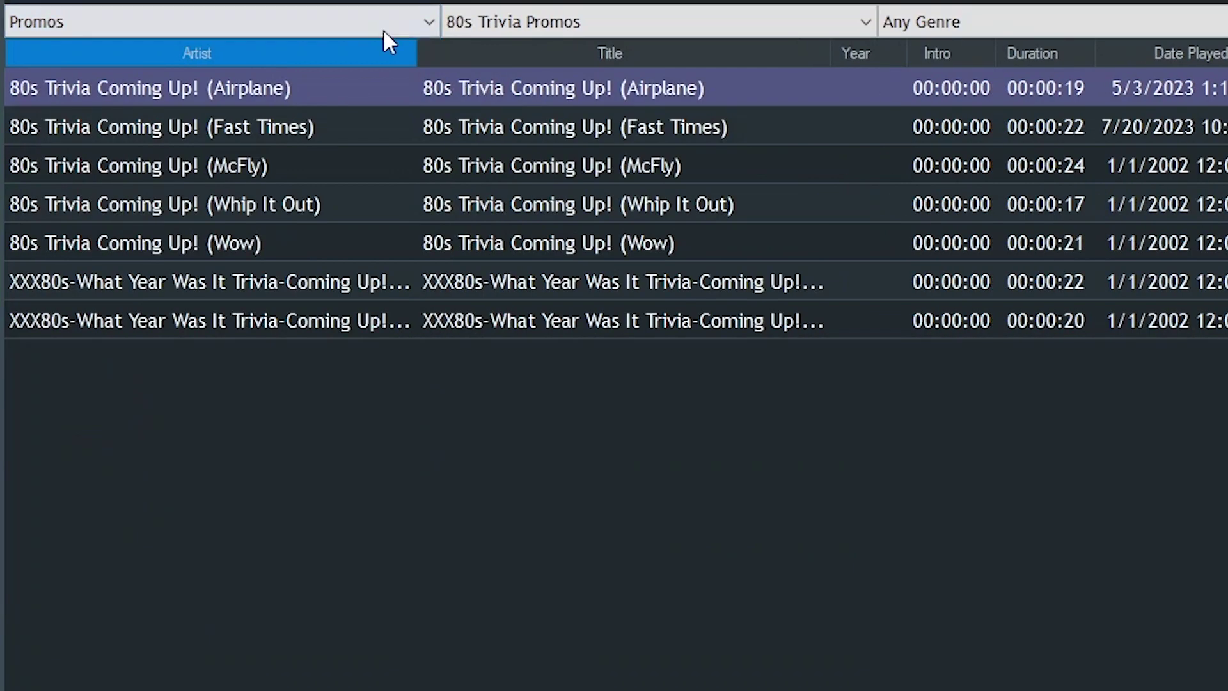
left_click(485, 19)
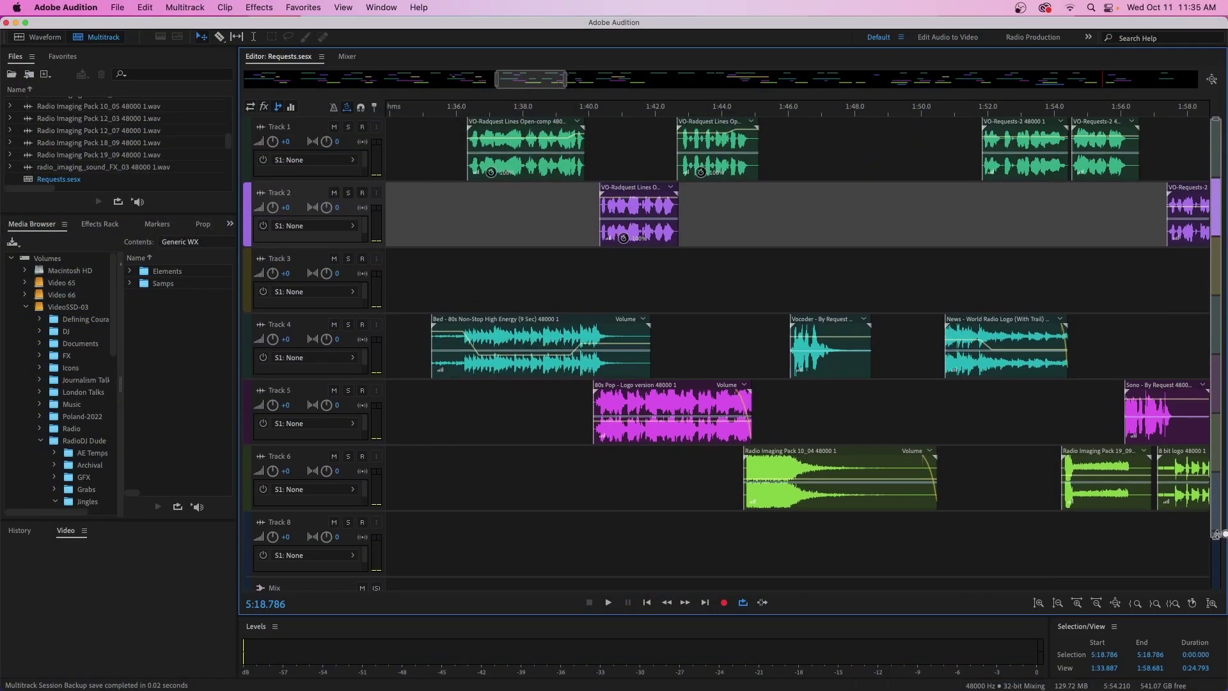
scroll(685, 94, "up", 5)
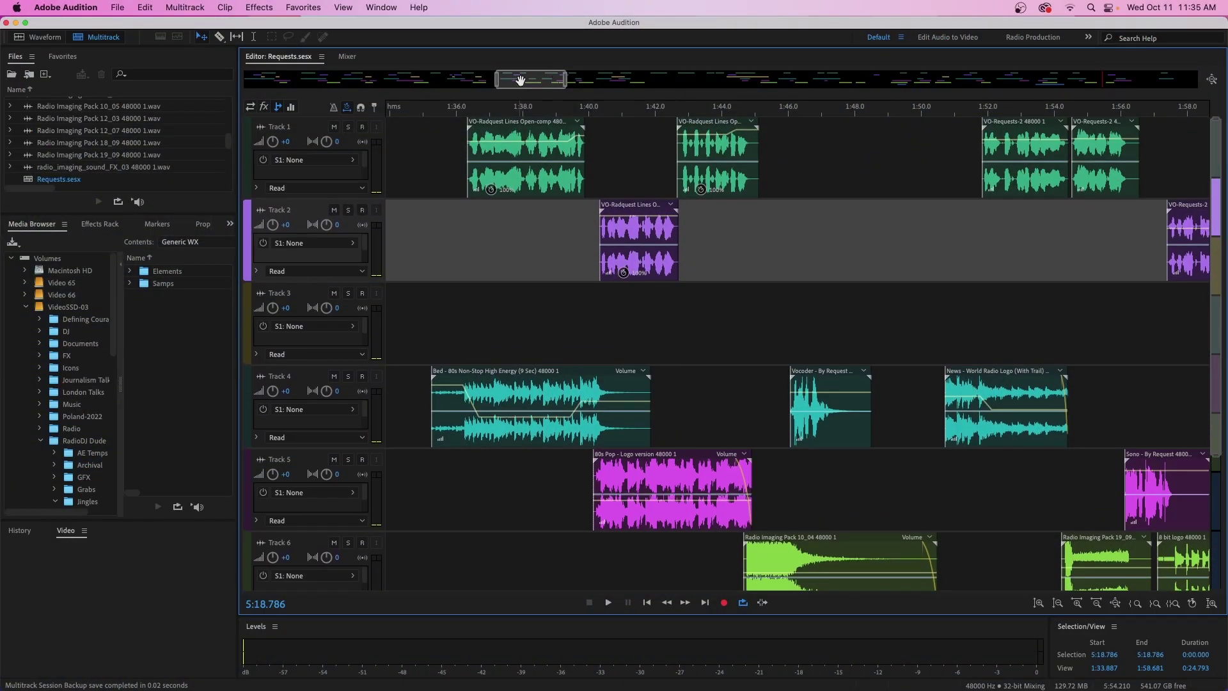
left_click_drag(517, 82, 587, 82)
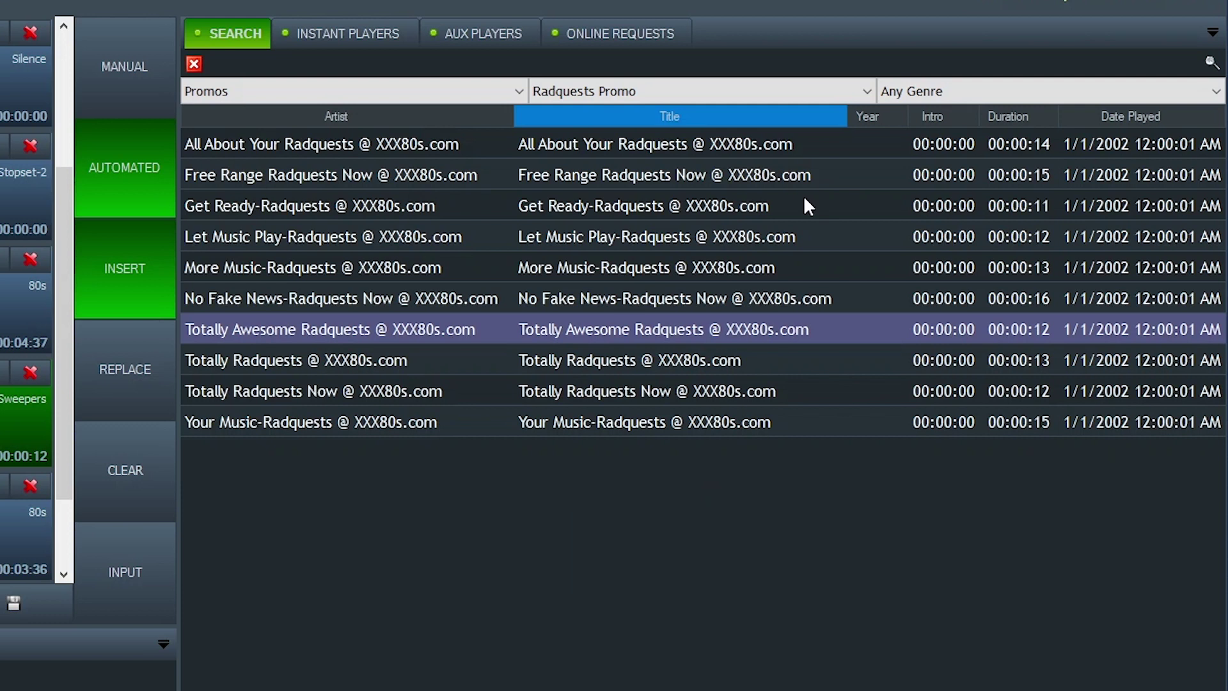
Switch the library filter to show the Radquests-Quick jingles.
left_click(678, 95)
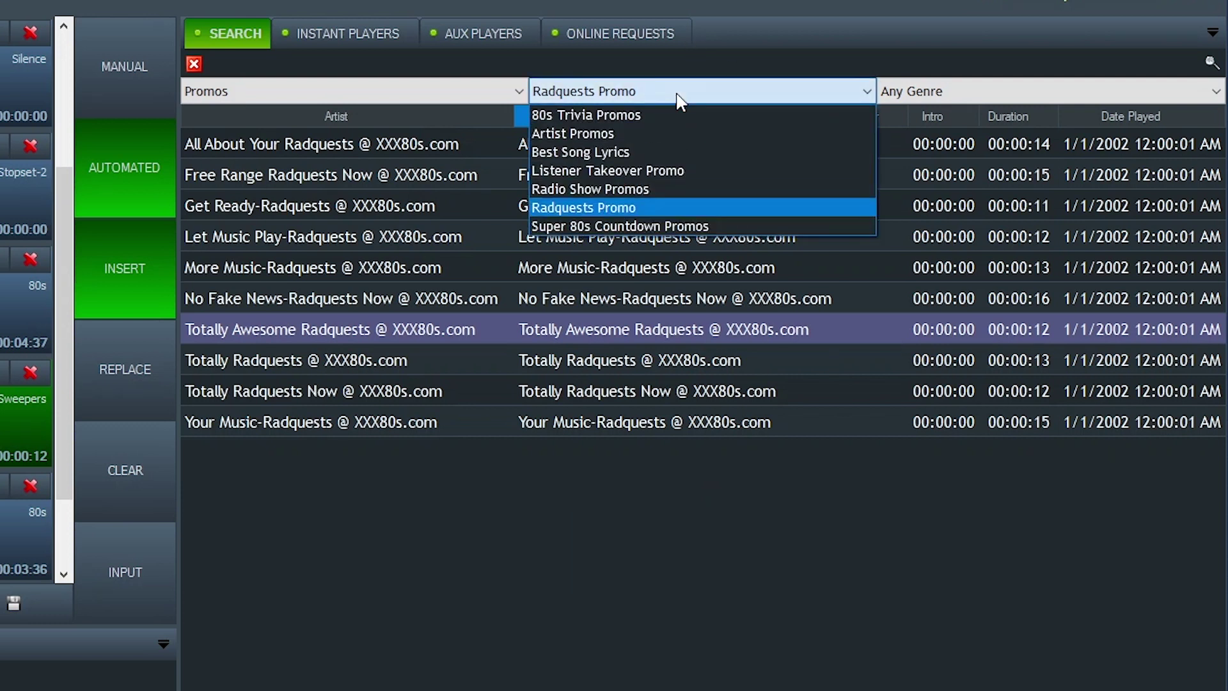
left_click(677, 93)
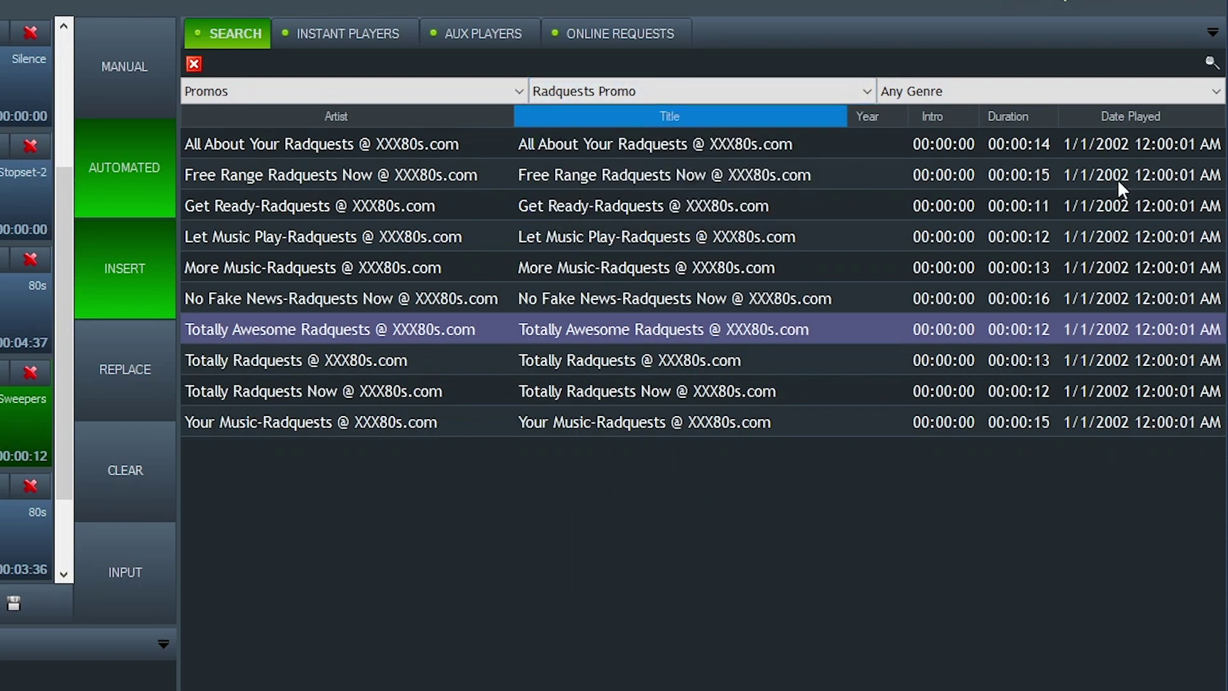
left_click(633, 92)
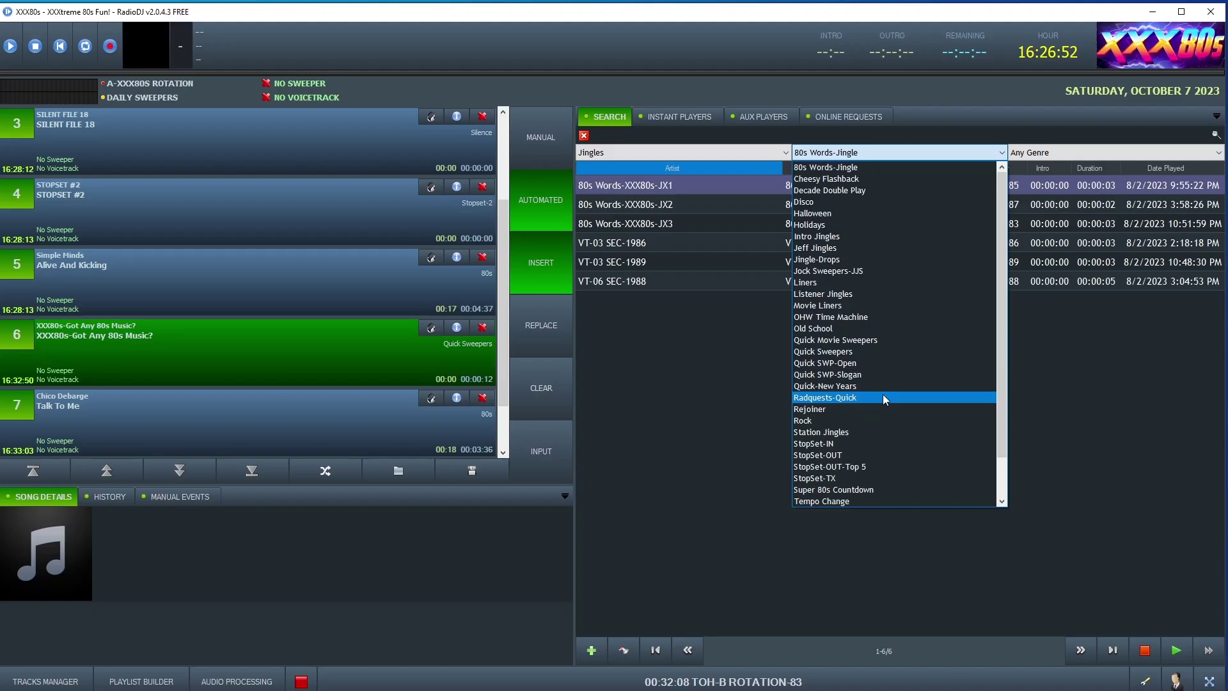
left_click(884, 398)
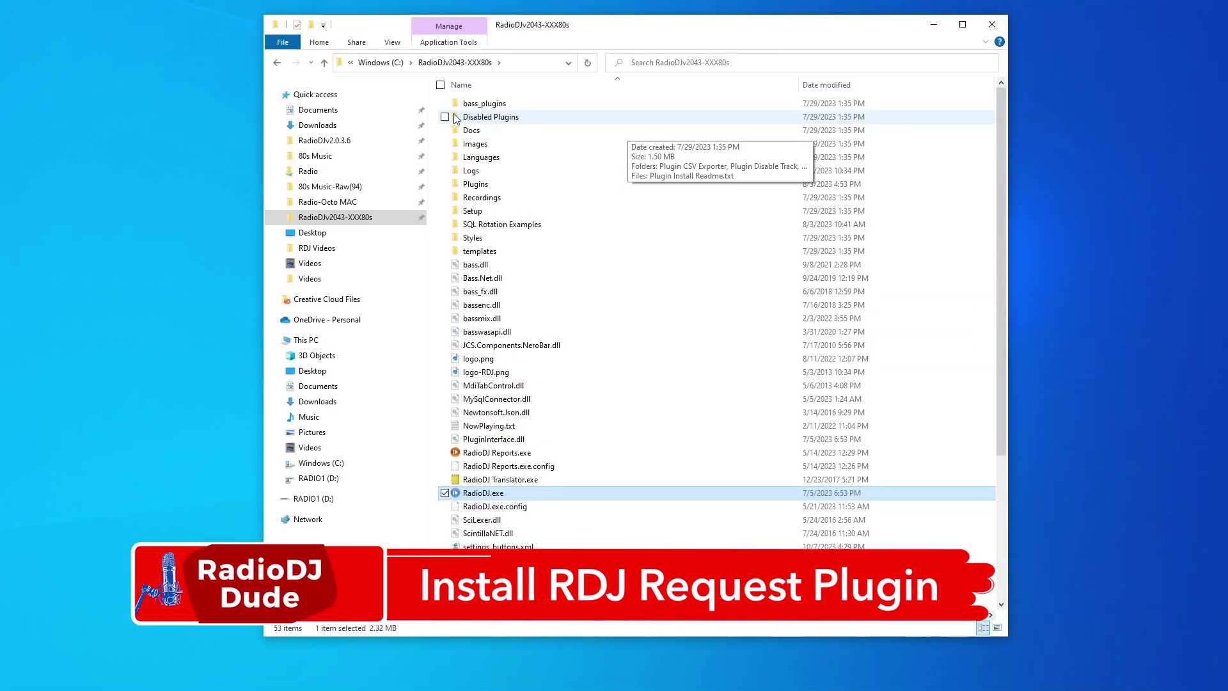
Copy Plugin_Requests.dll and Plugin_Requests.xml from Disabled Plugins\Plugin Requests into the RadioDJ Plugins folder.
double_click(474, 118)
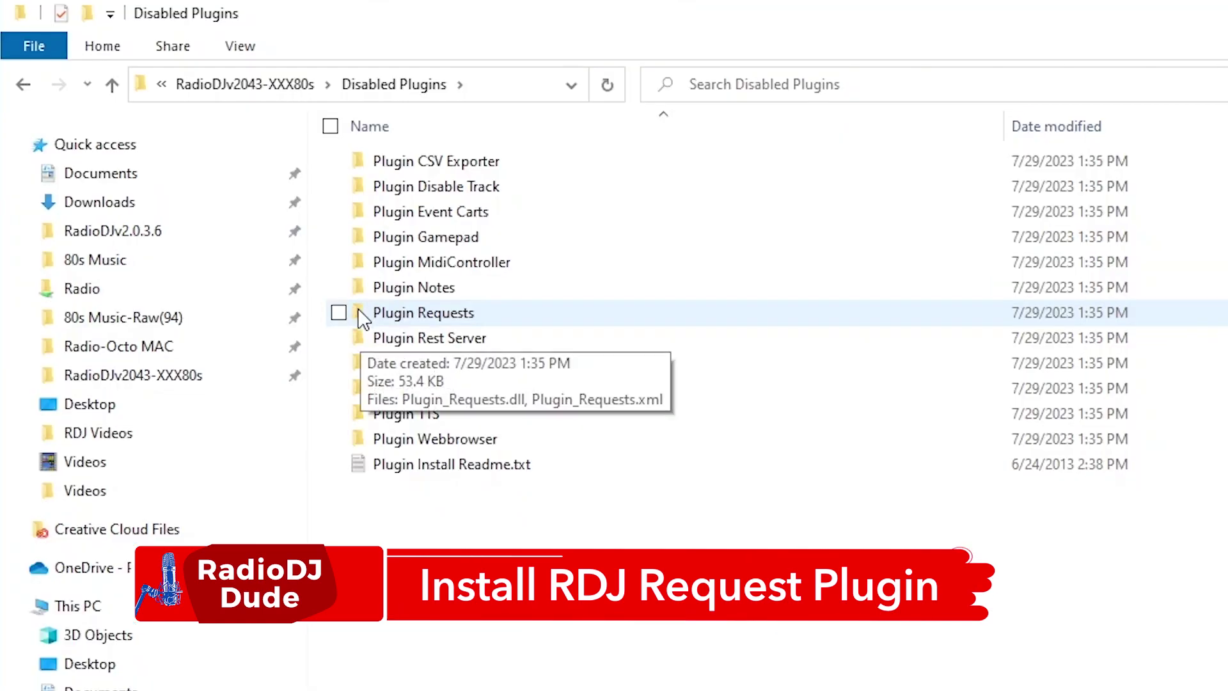
left_click(456, 183)
double_click(358, 311)
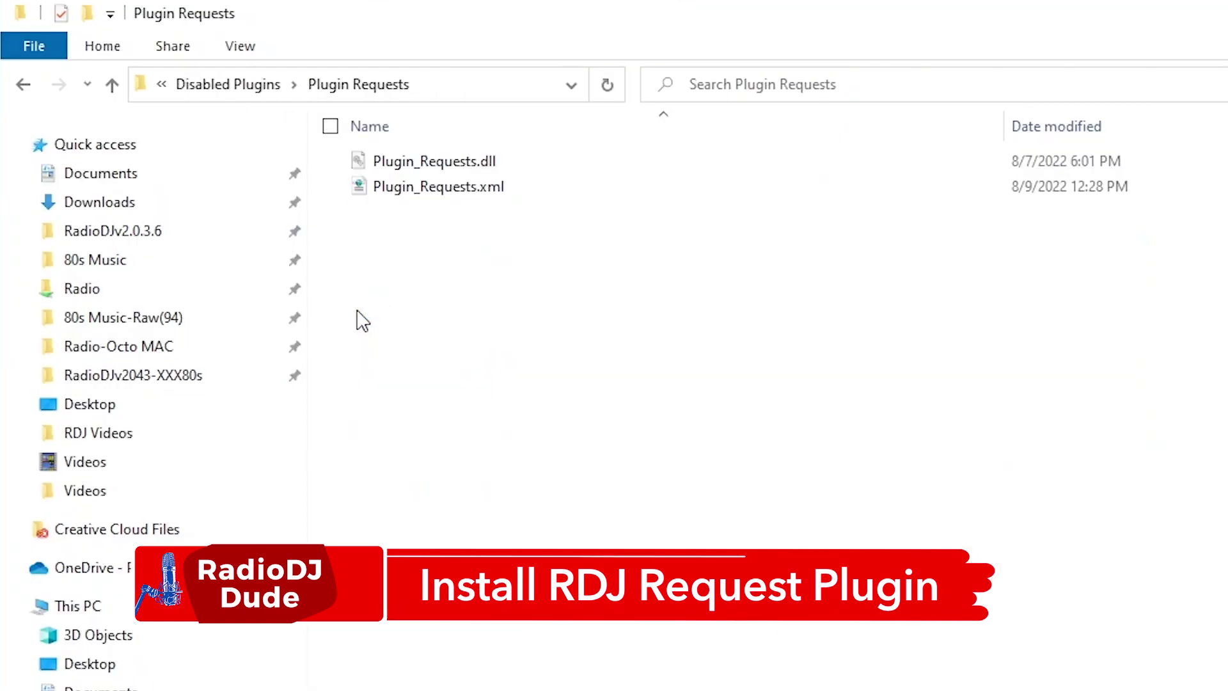
left_click(483, 168)
left_click(477, 191, "shift")
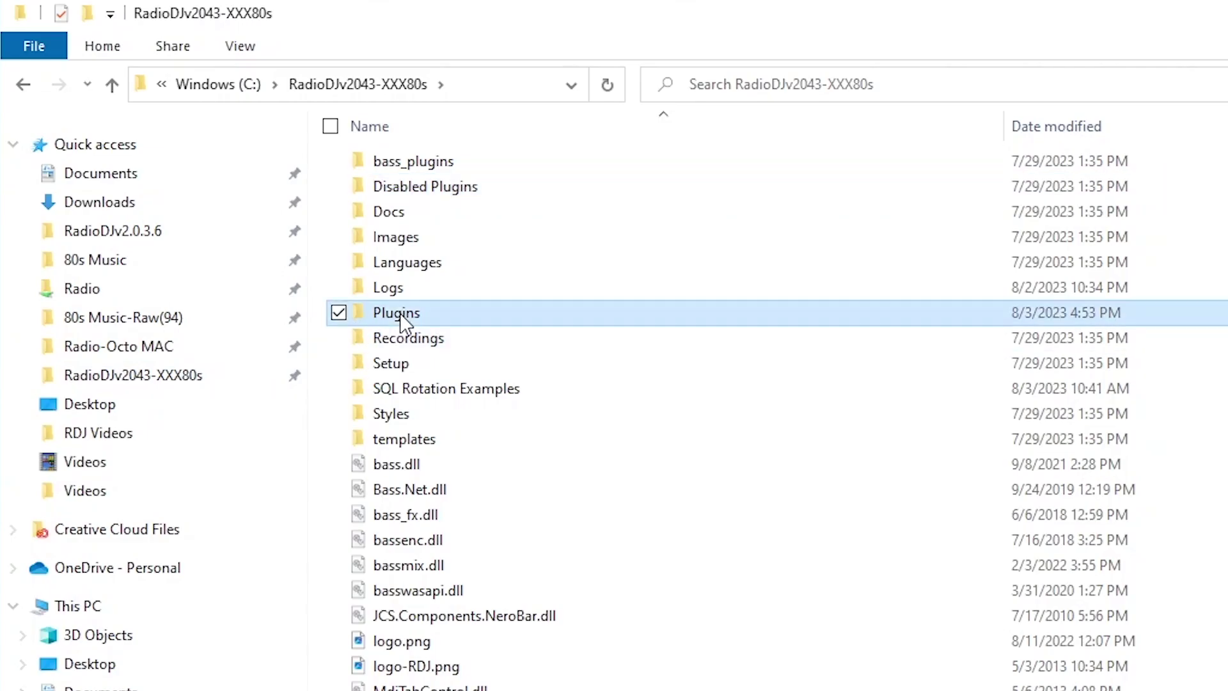
double_click(474, 184)
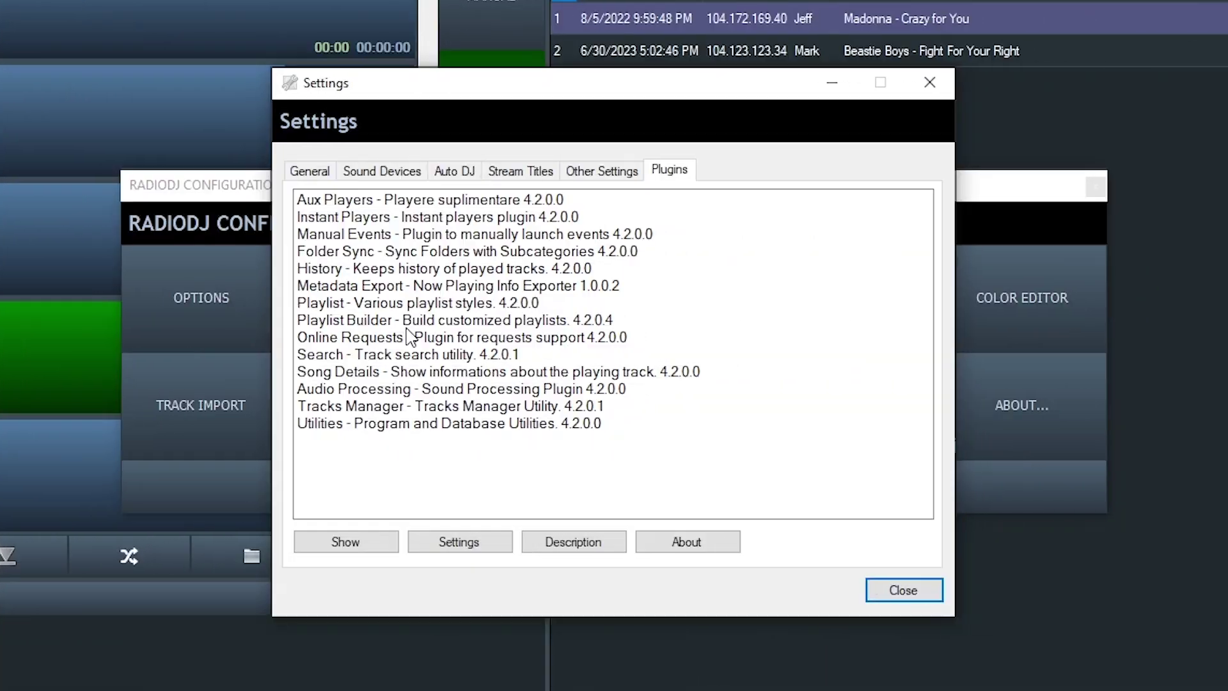
left_click(403, 339)
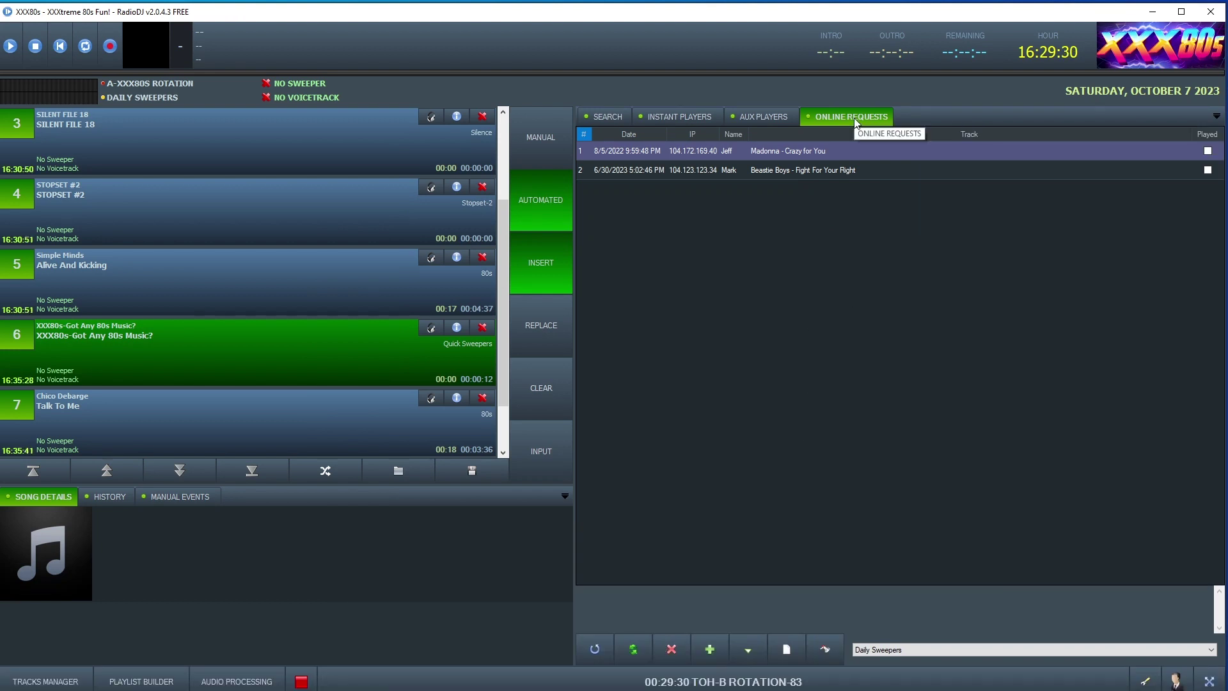
Turn on Auto Refresh for online requests and delete the Madonna request.
left_click(595, 650)
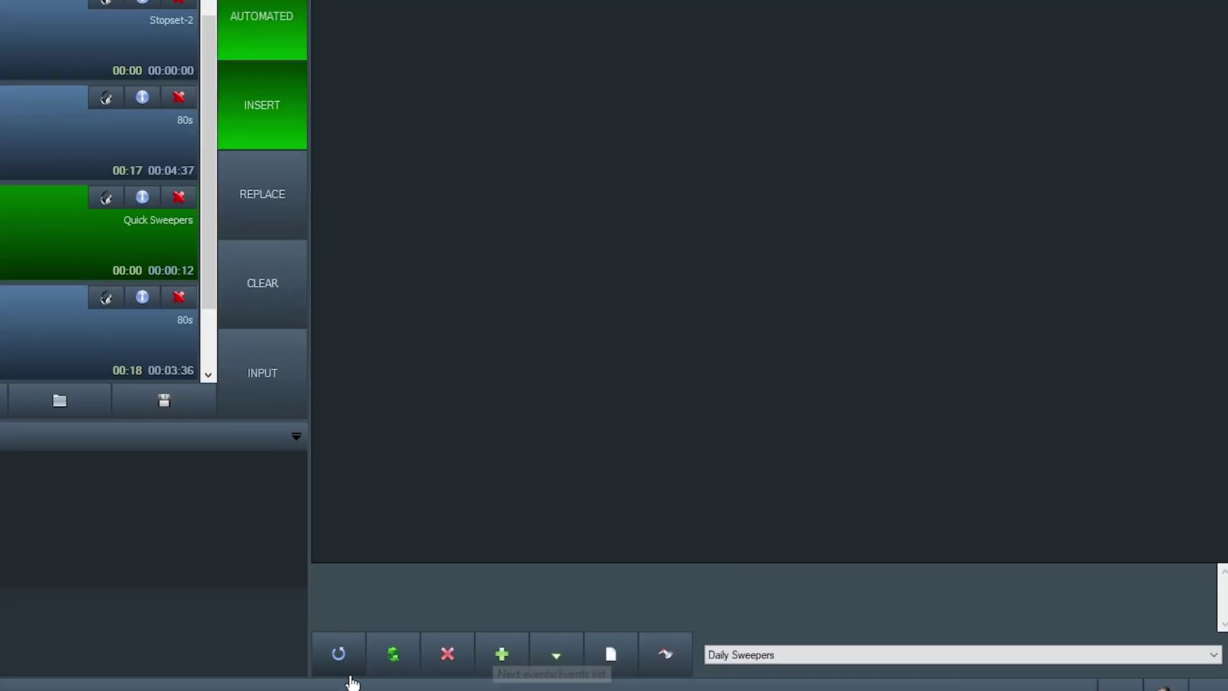
left_click(345, 670)
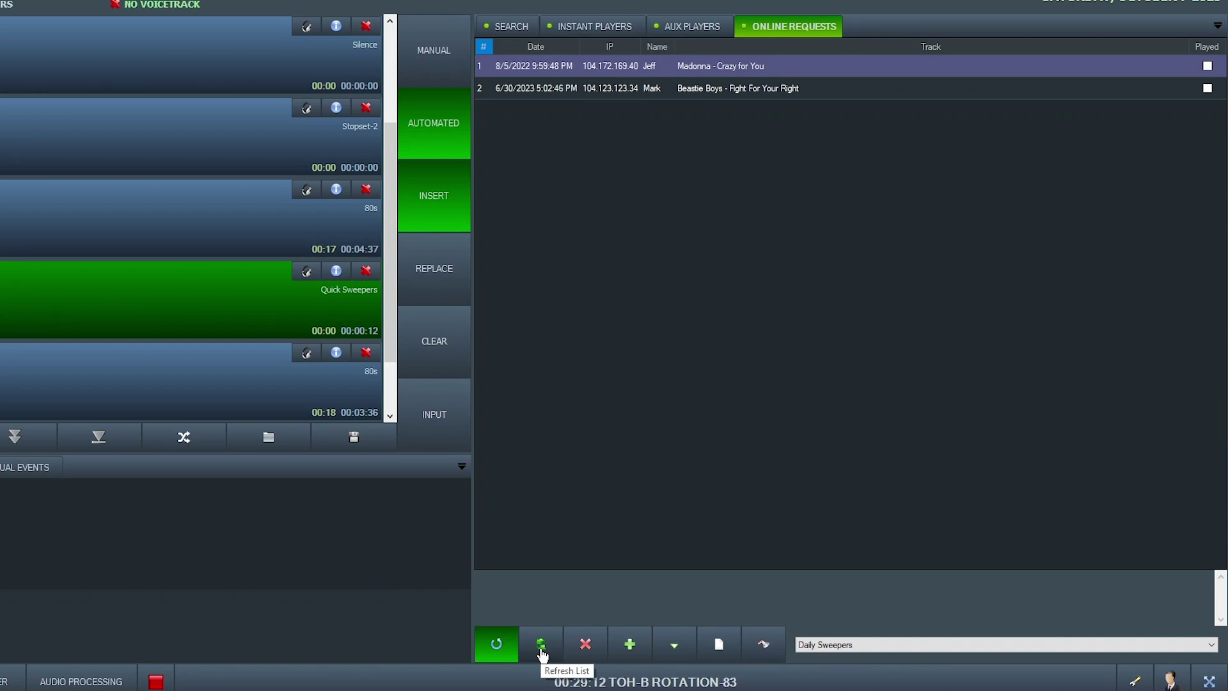
left_click(586, 651)
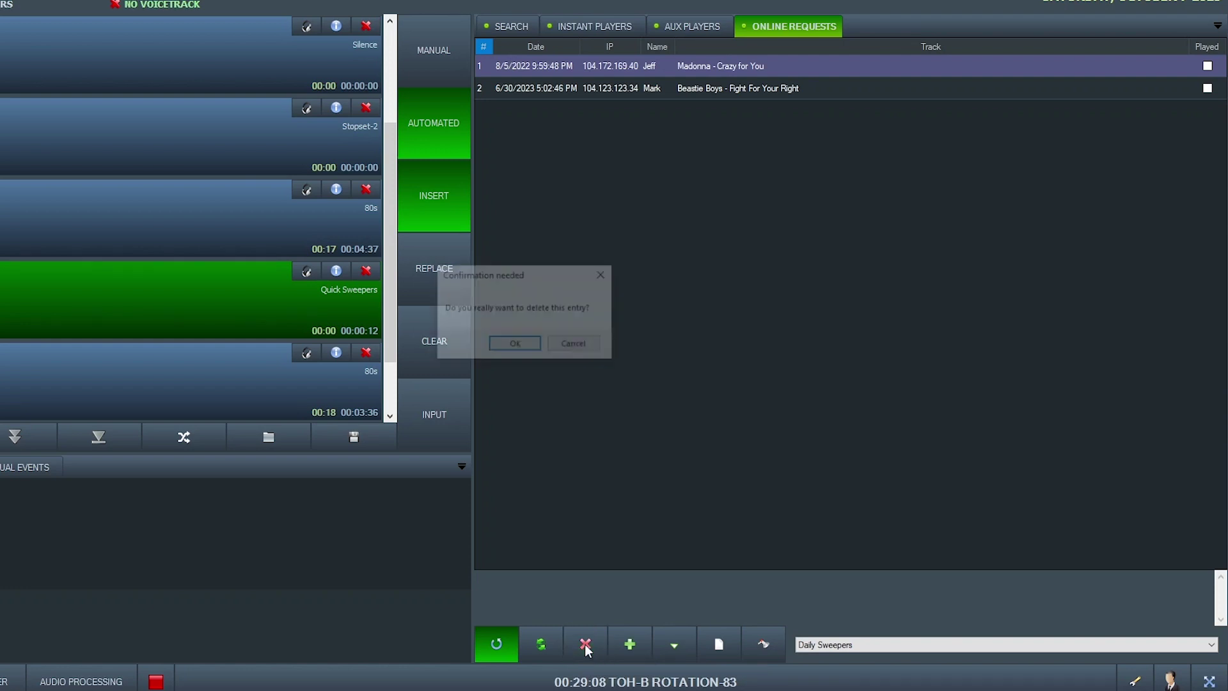
left_click(516, 345)
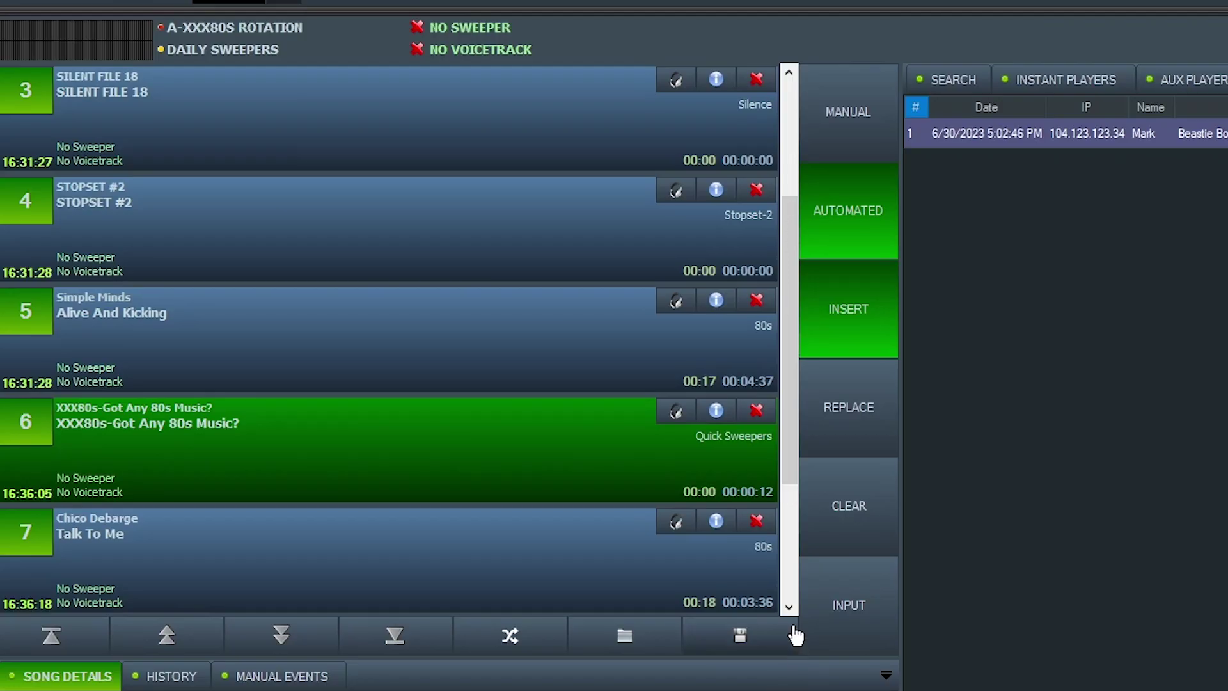
Queue the Beastie Boys request in the playlist and use Requests SWP as the request sweepers.
left_click(789, 606)
left_click(789, 606)
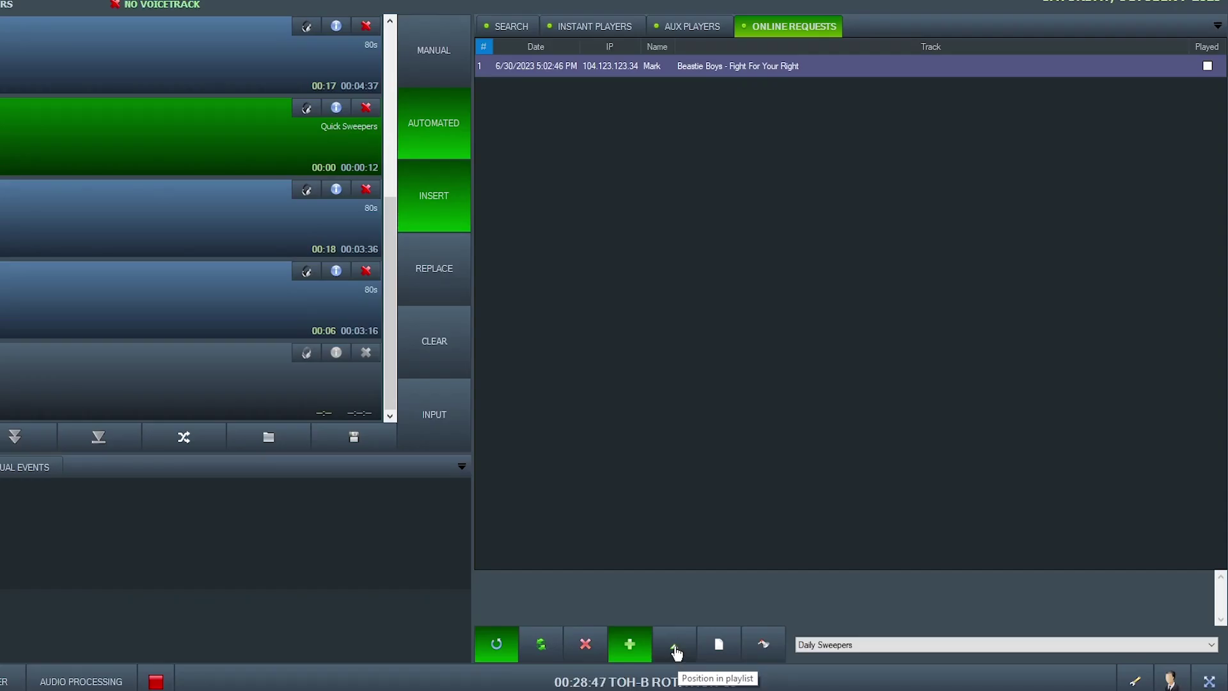
left_click(676, 651)
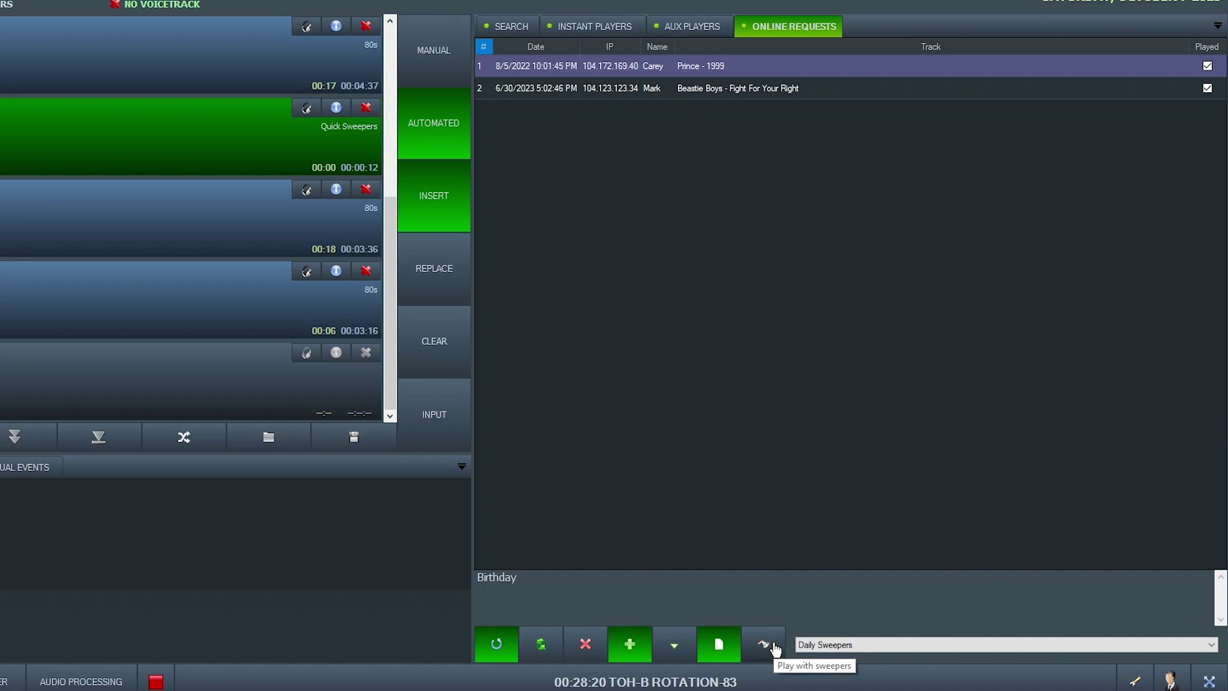
left_click(842, 646)
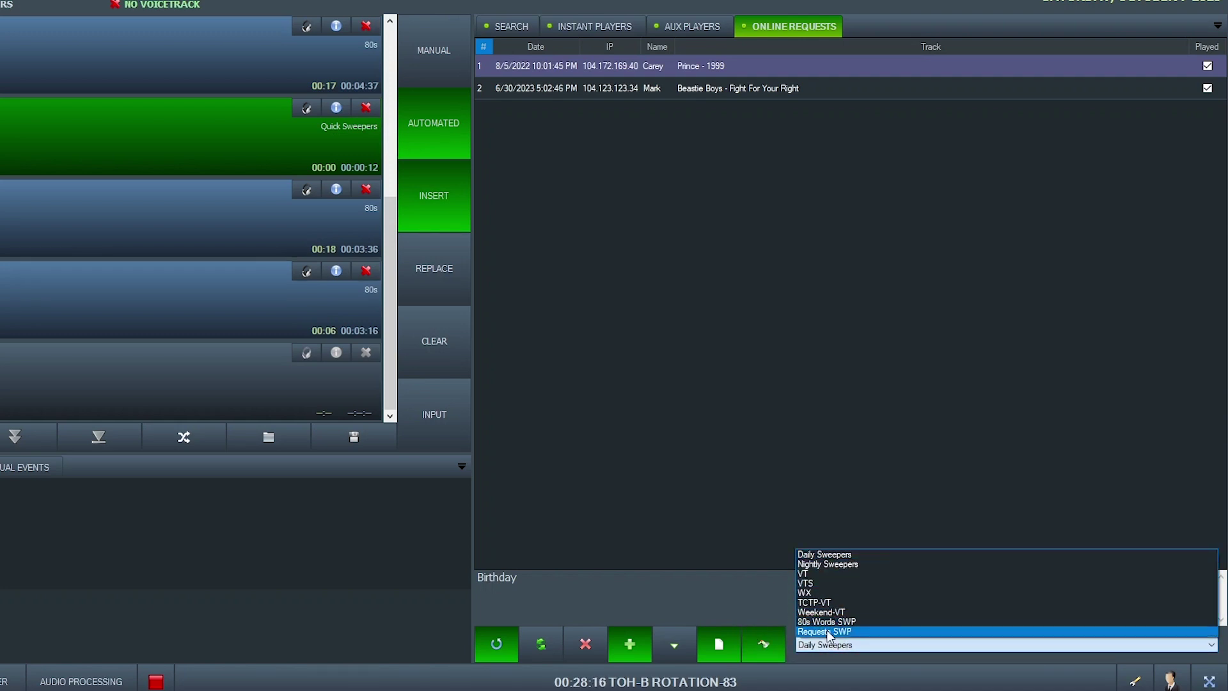
left_click(848, 630)
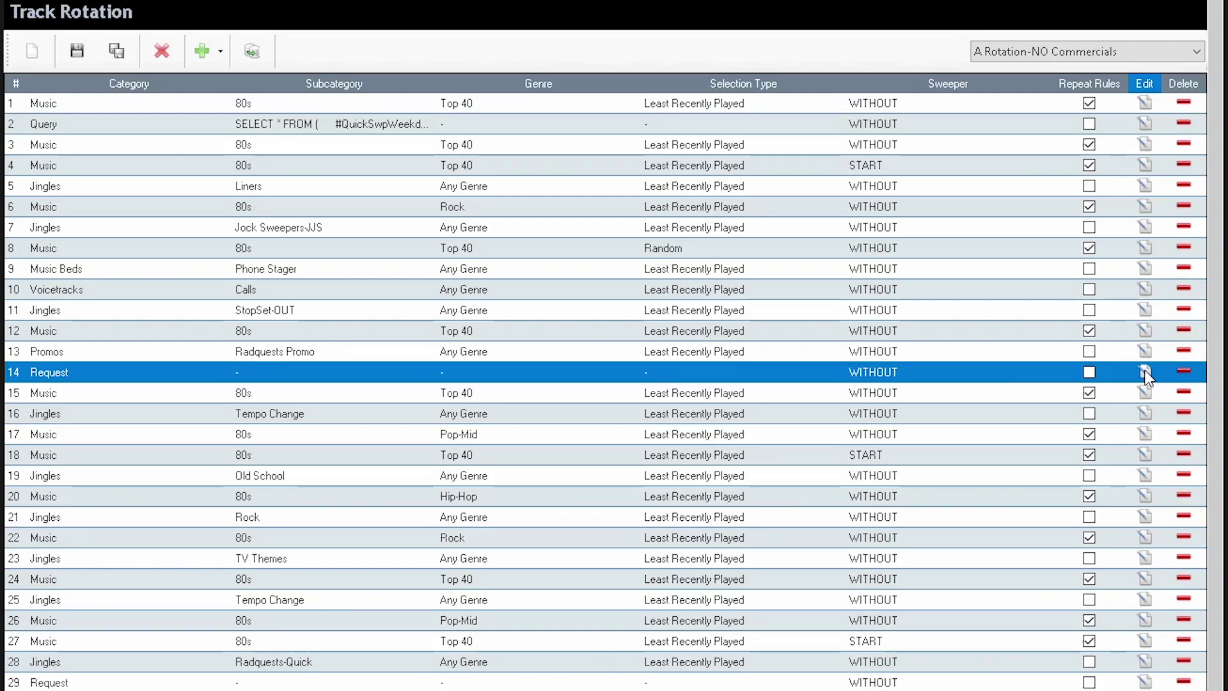
Confirm the row 14 Request step keeps its sweeper at WITHOUT, then cancel the edit.
left_click(1144, 372)
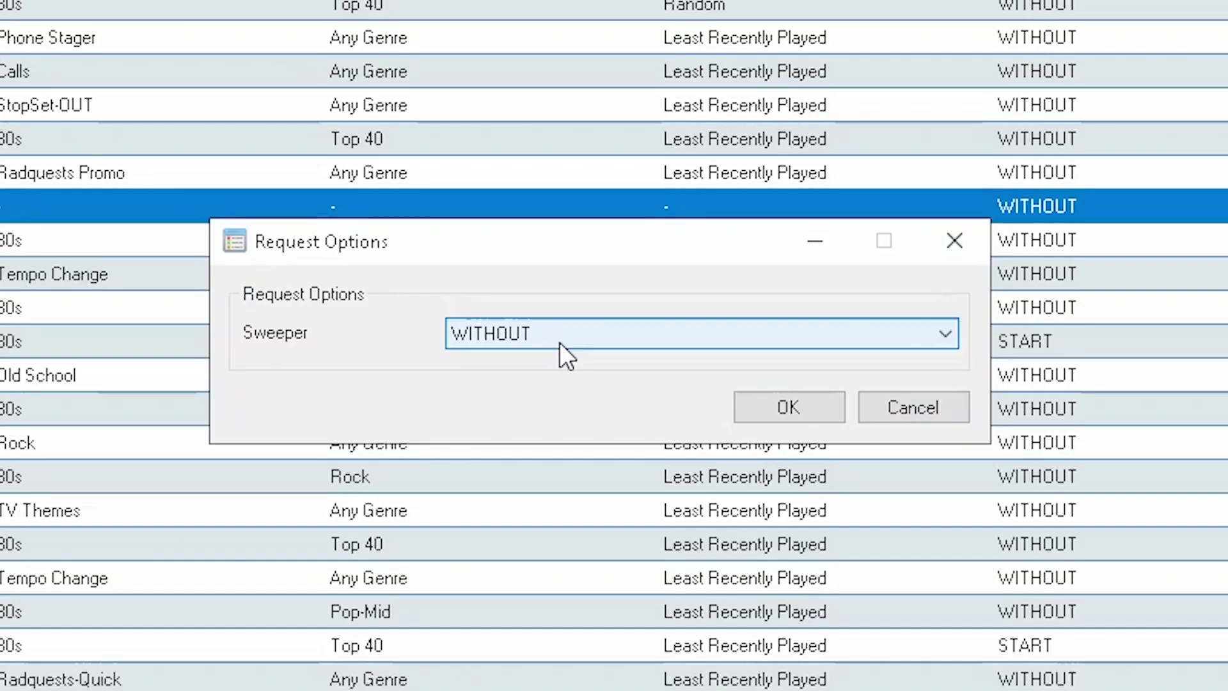
left_click(580, 454)
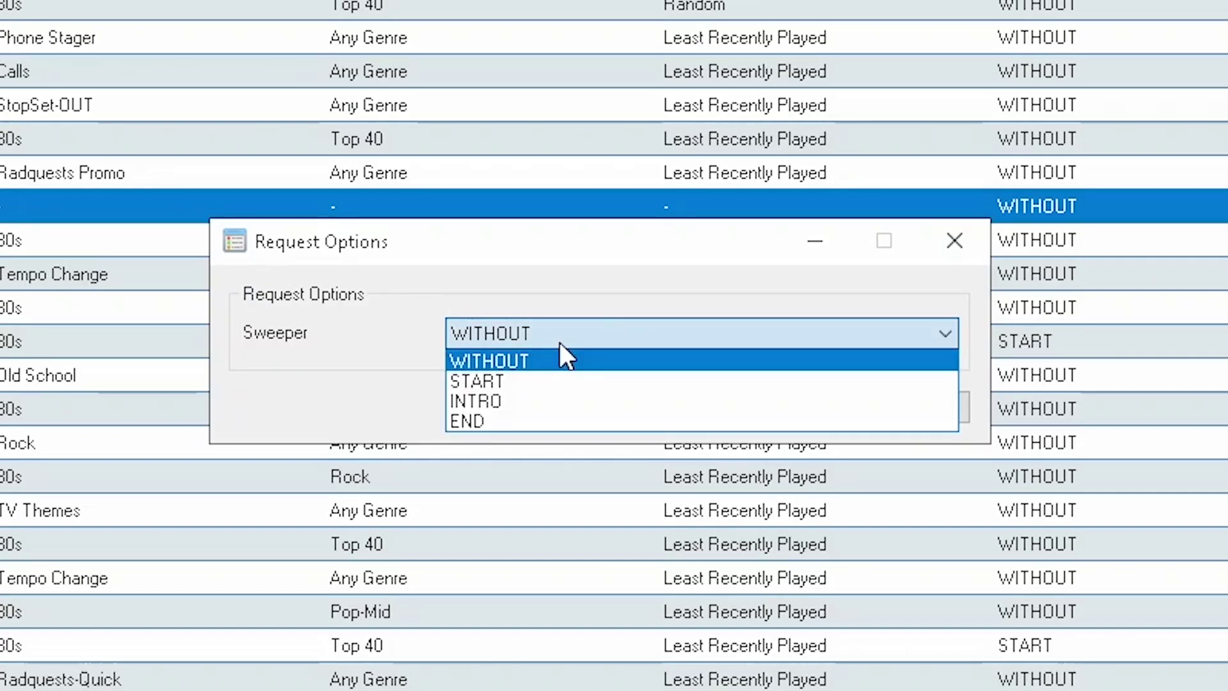
left_click(562, 352)
left_click(934, 406)
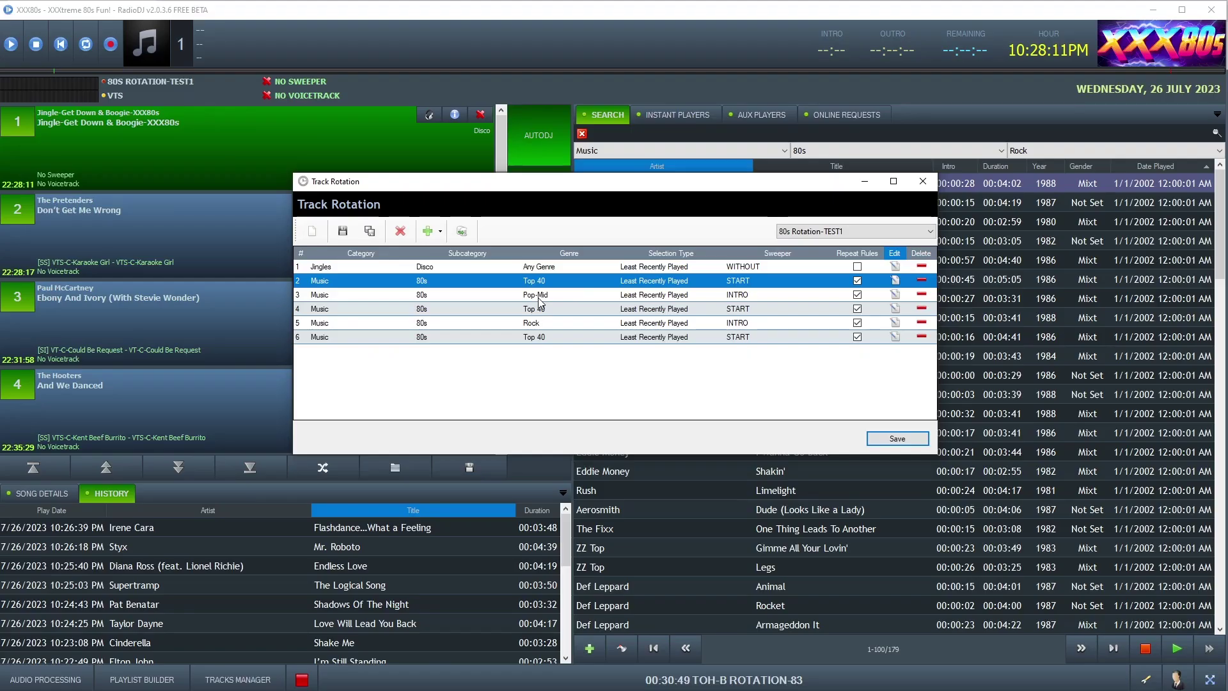
Confirm the Pop-Mid step in row 3 keeps INTRO as its sweeper.
left_click(540, 295)
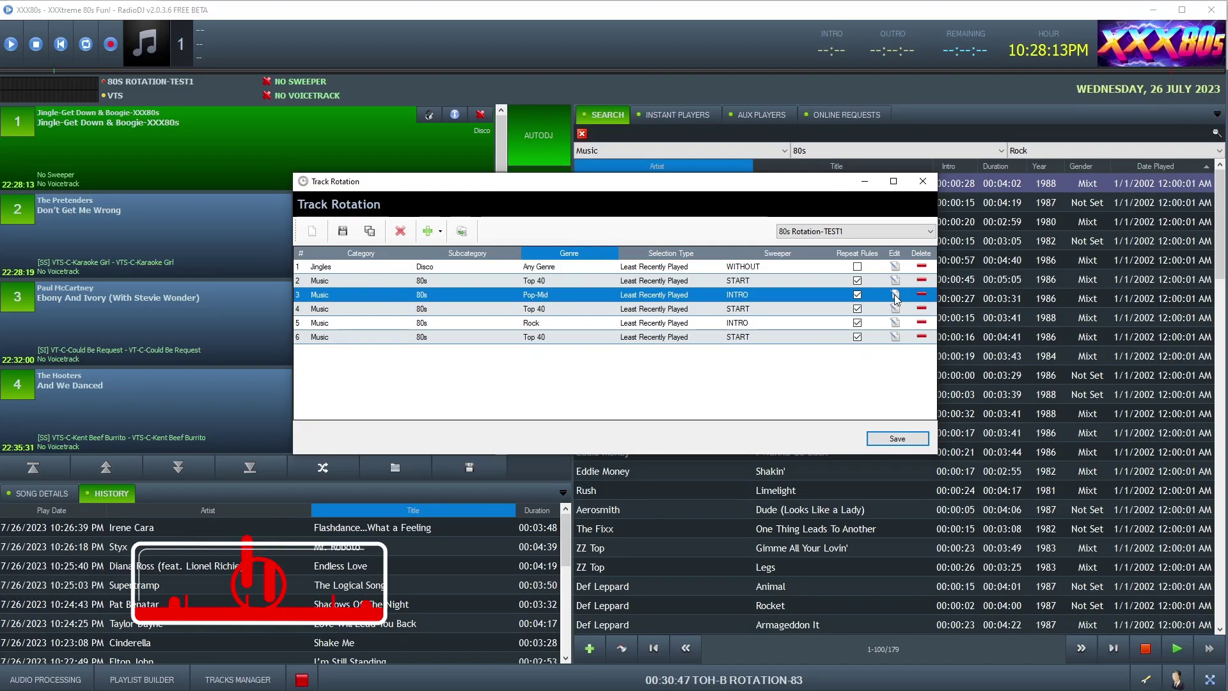
left_click(896, 295)
left_click(560, 417)
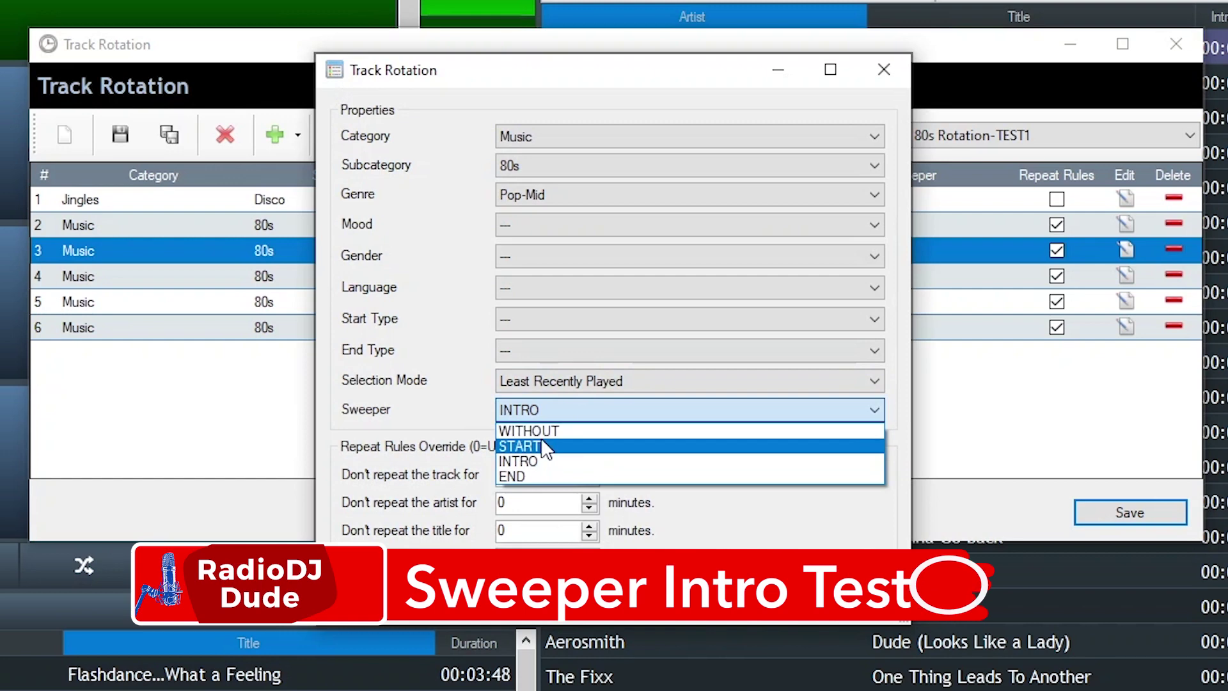
left_click(516, 458)
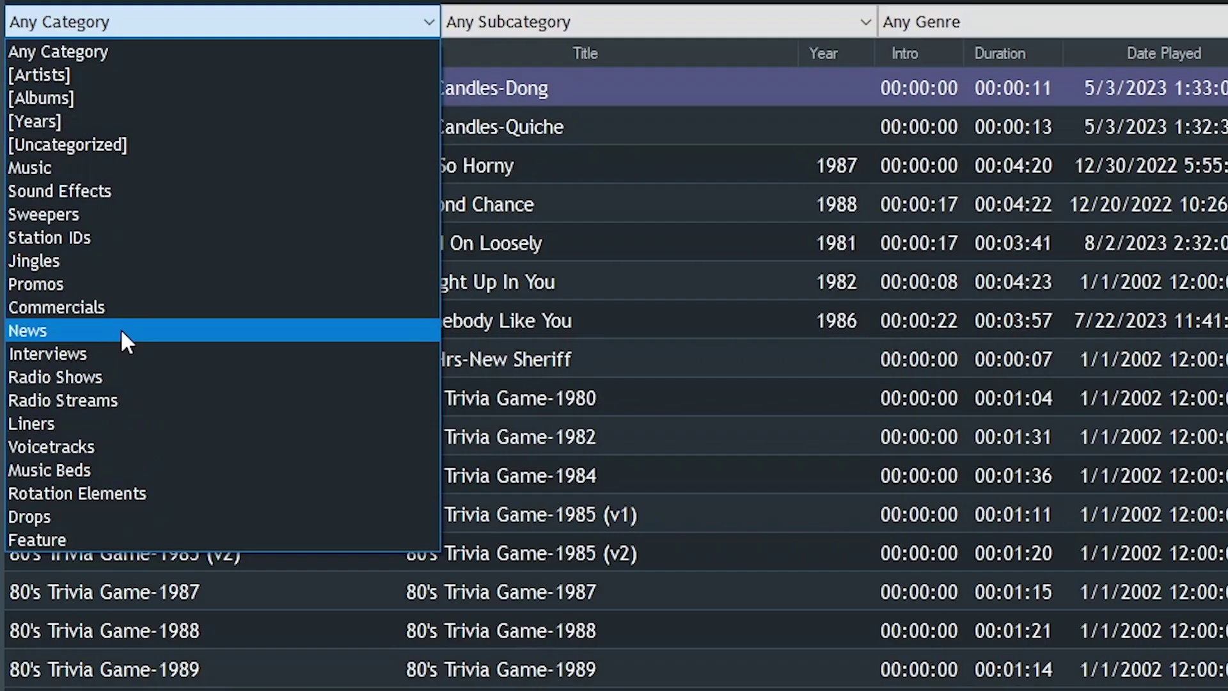
Filter the RadioDJ track library to Promos › Radquests Promo, listing the ten Radquests promos.
left_click(121, 283)
left_click(483, 25)
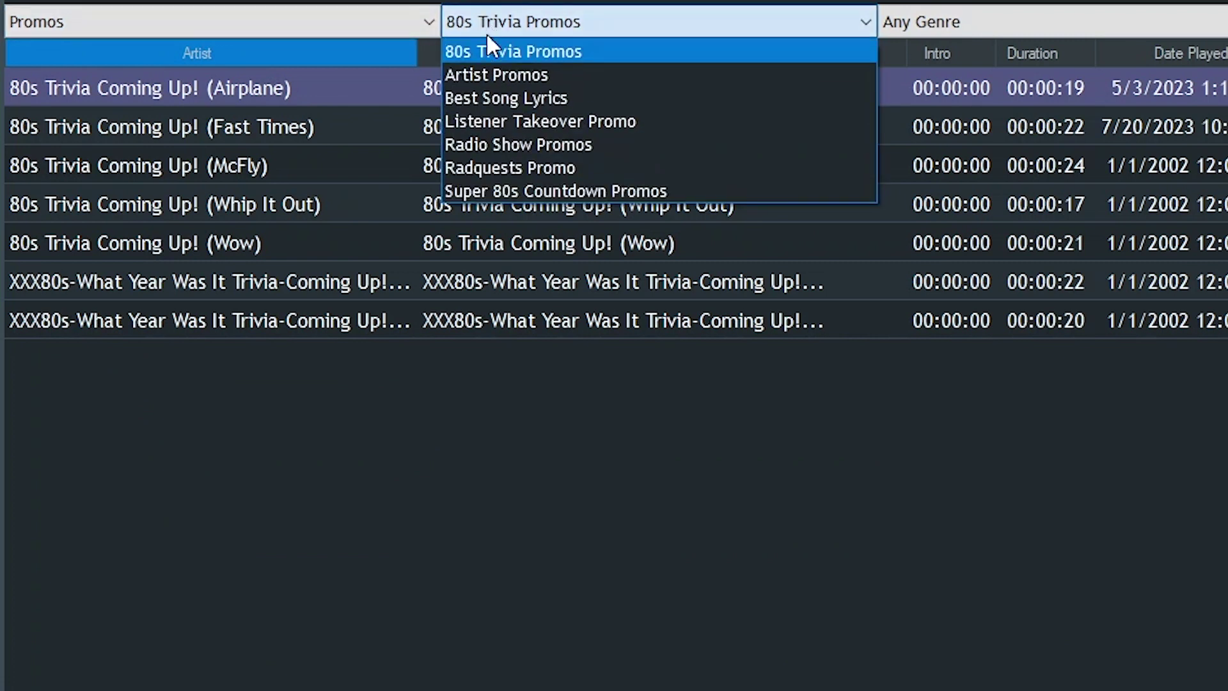
left_click(585, 165)
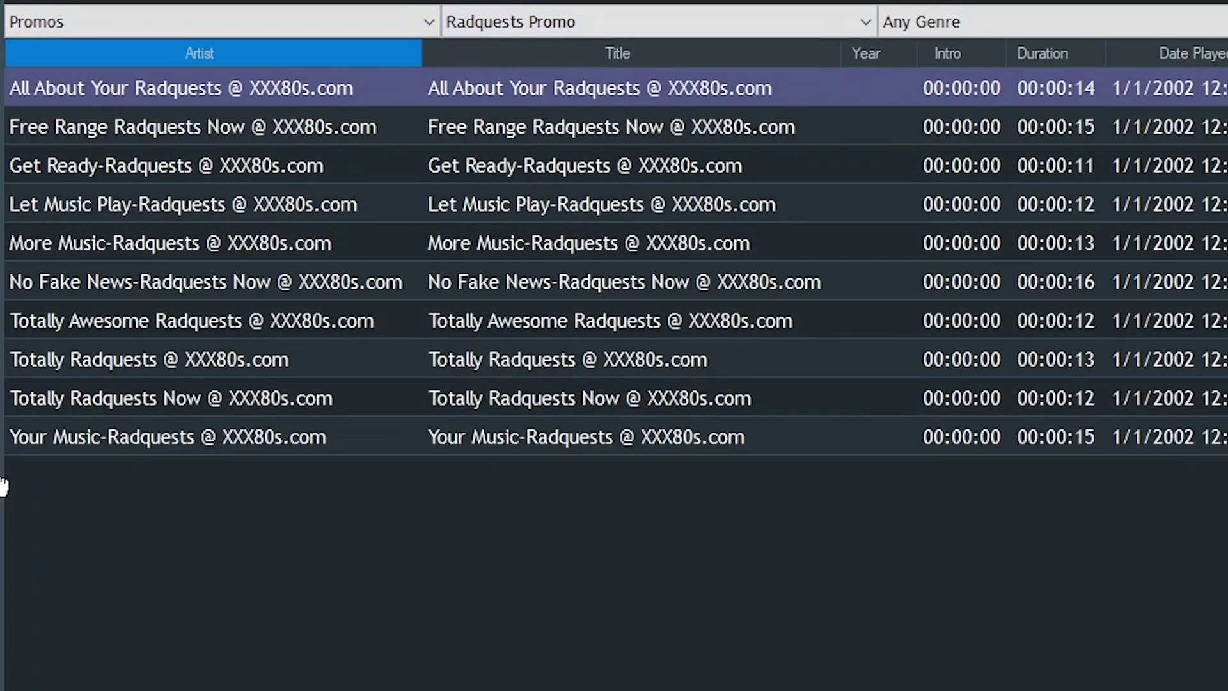